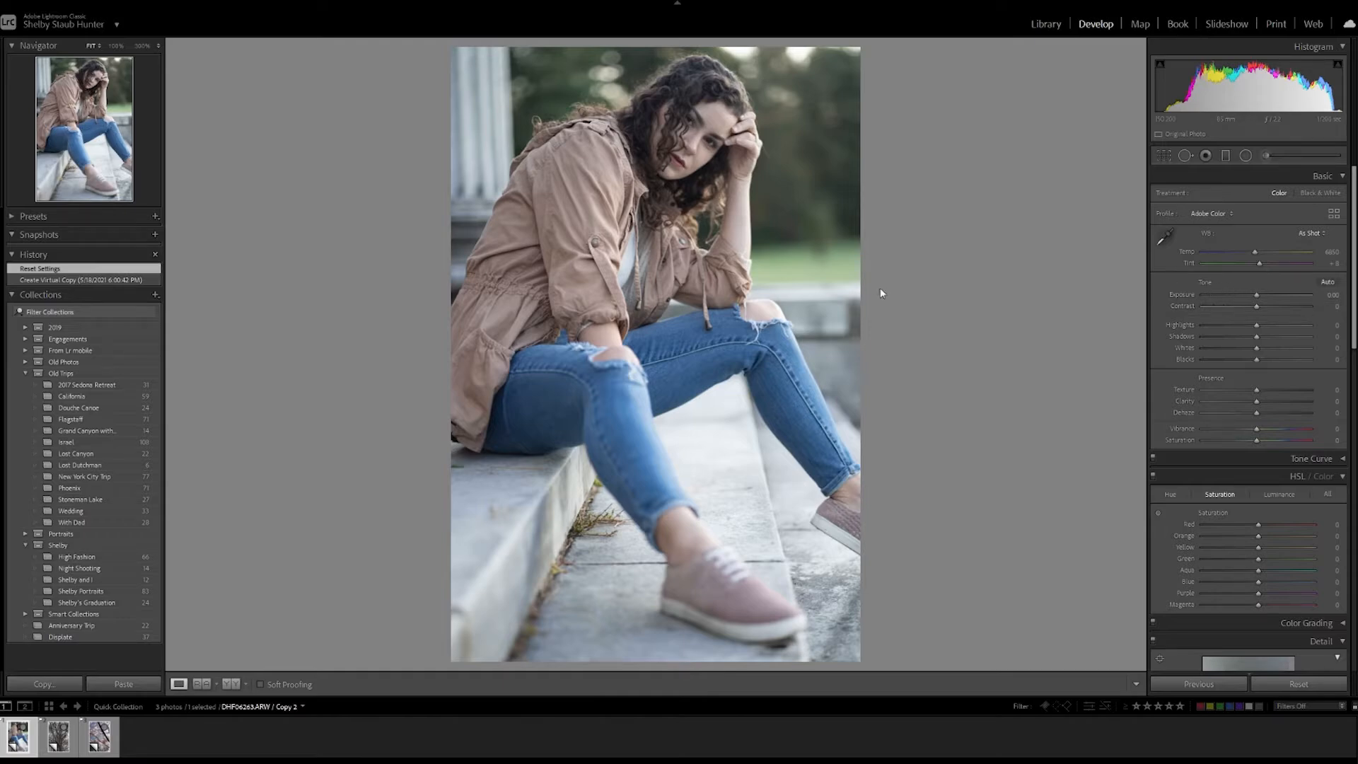
Warm the seated portrait's white balance by setting the temperature to 7700, trying tint +16 and settling on tint +20.
click(1330, 251)
text(7700)
key(Return)
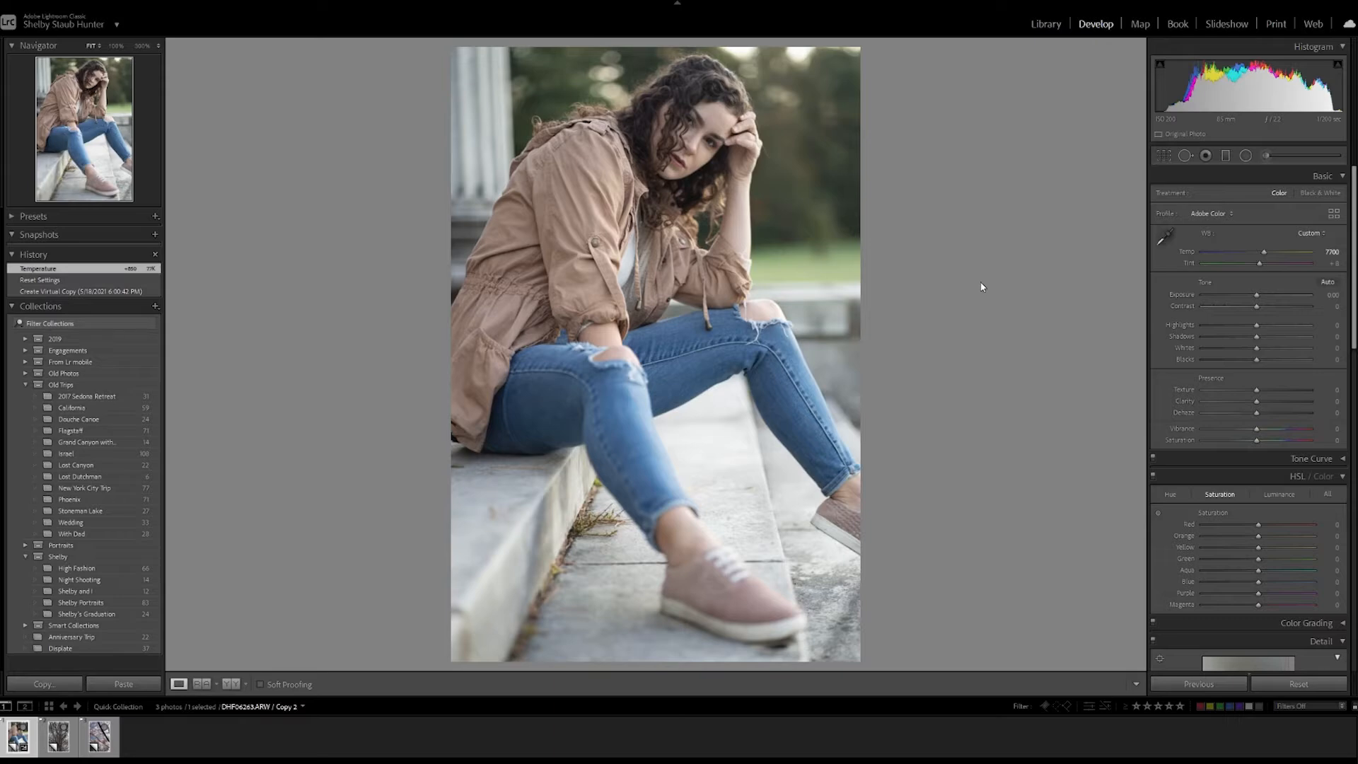
click(1326, 263)
text(16)
key(Return)
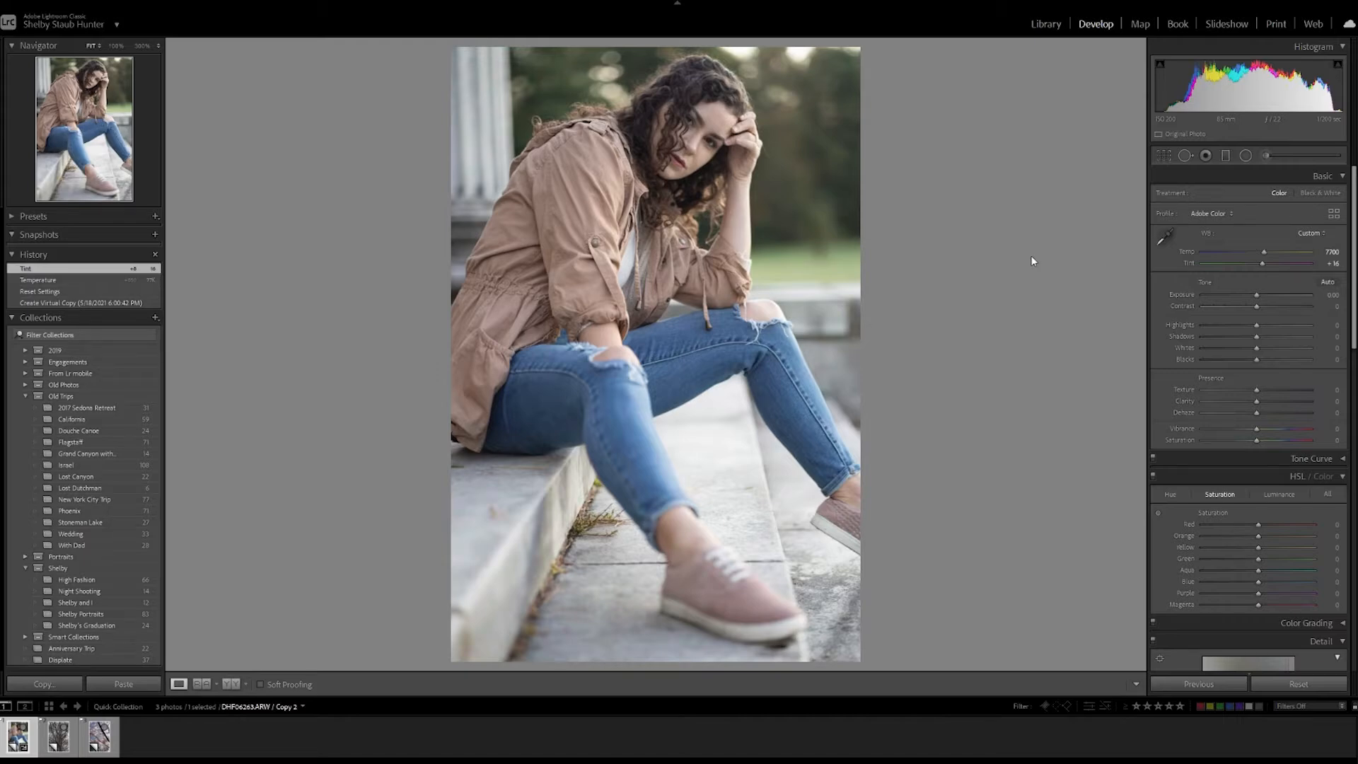
click(1334, 263)
text(20)
key(Return)
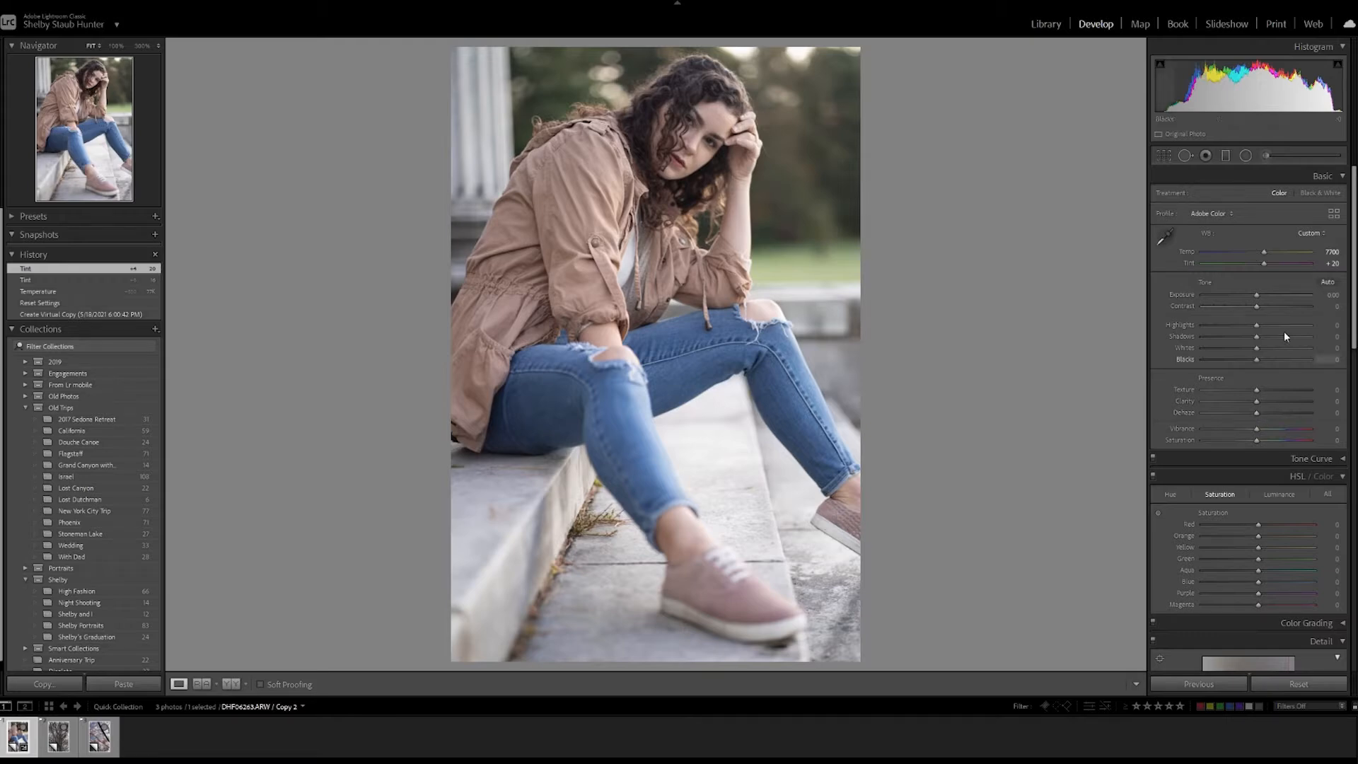
mouse_move(1256, 305)
mouse_down()
mouse_move(1296, 309)
mouse_move(1270, 307)
mouse_up()
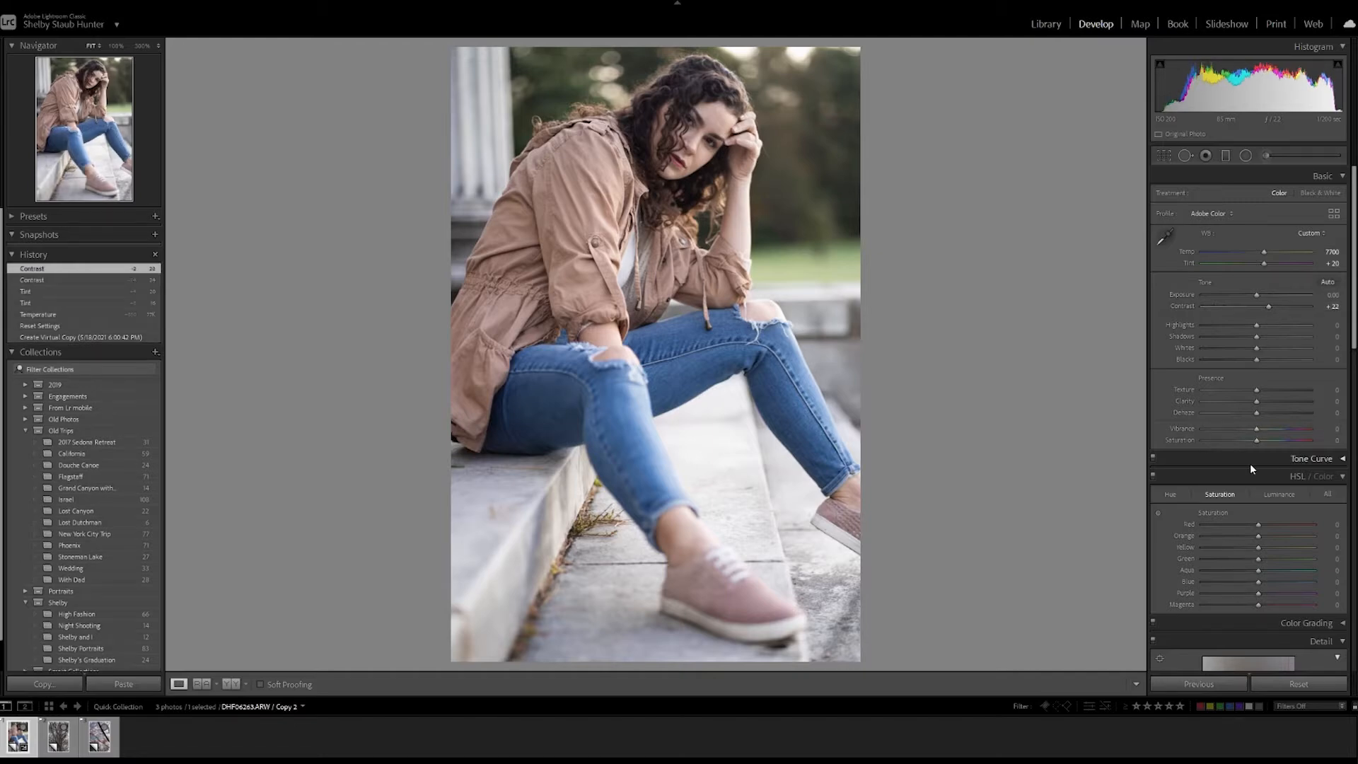
key(ctrl+z)
key(ctrl+z)
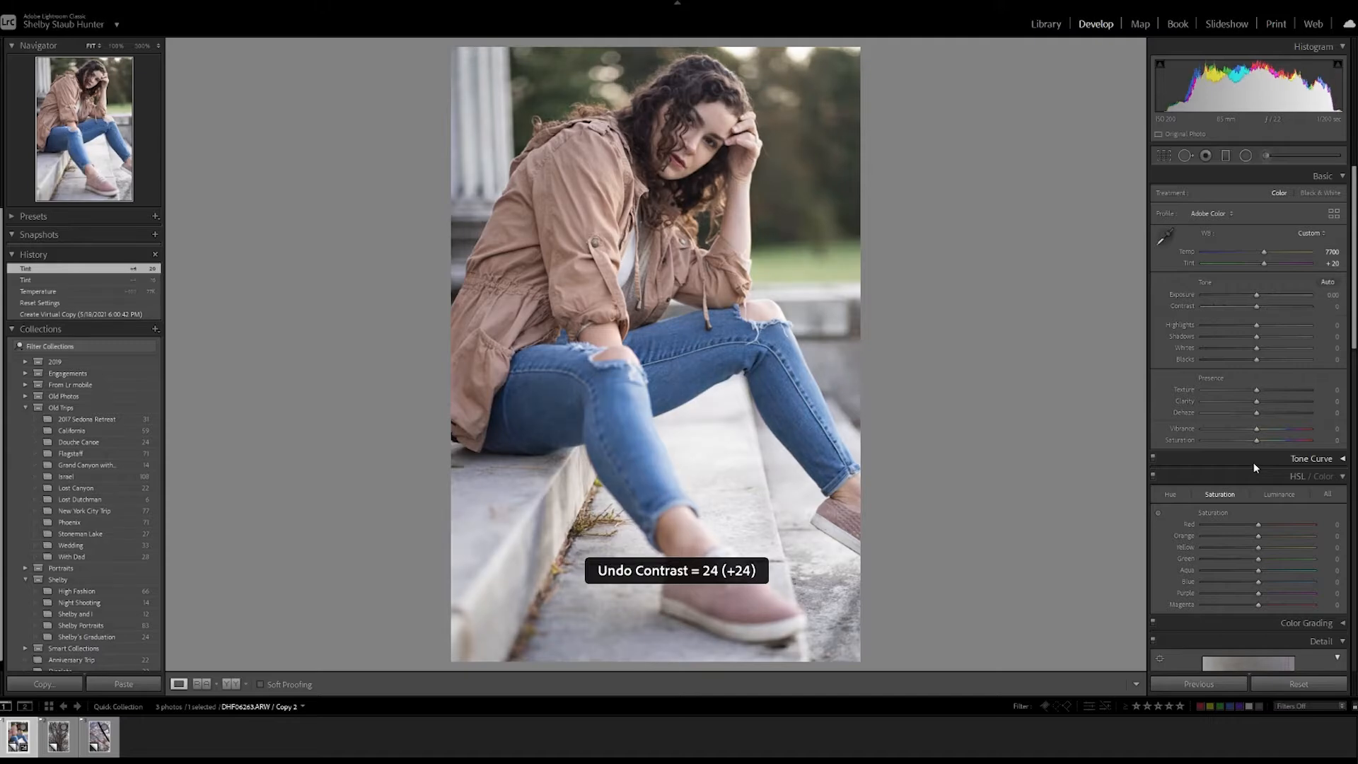
Raise Dehaze to +30 and, checking the dark hair close up, lift Blacks to +3.
drag(1256, 413, 1269, 416)
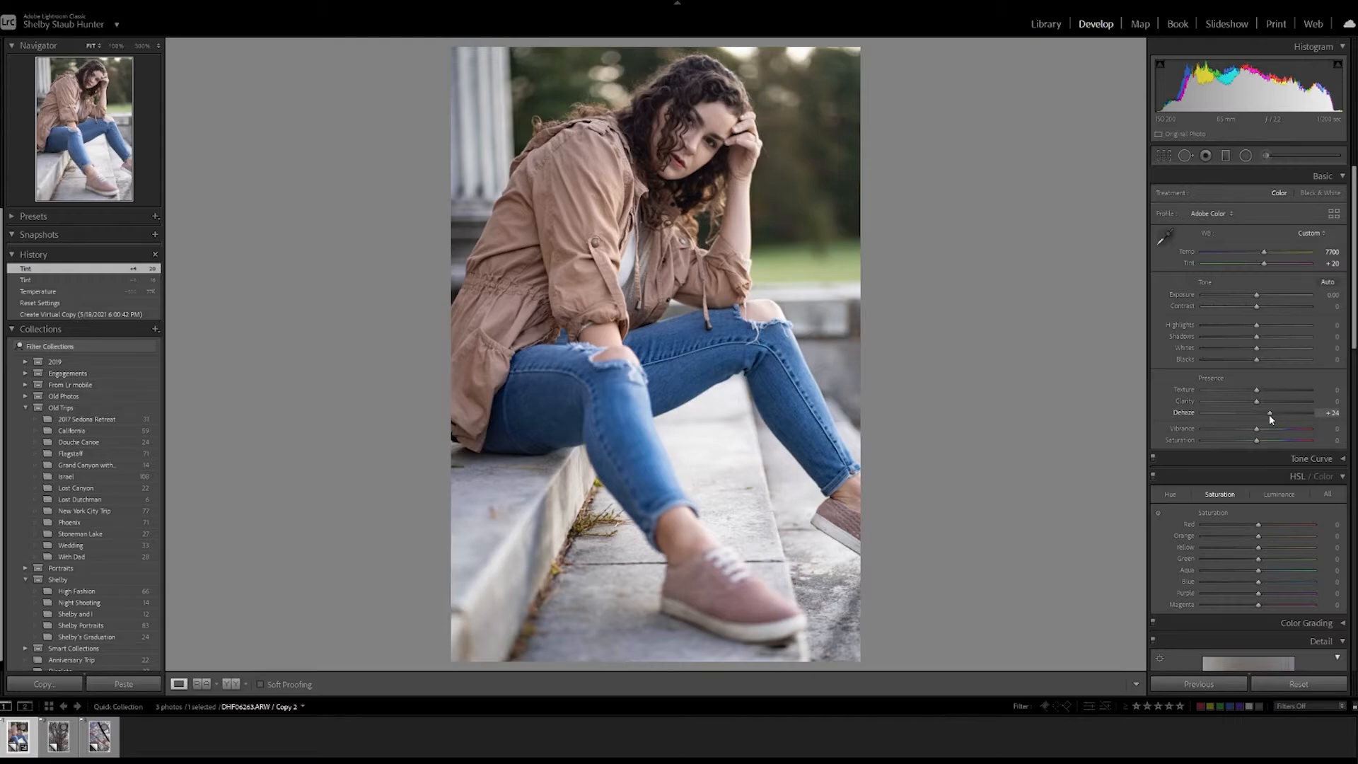
drag(1270, 418, 1271, 413)
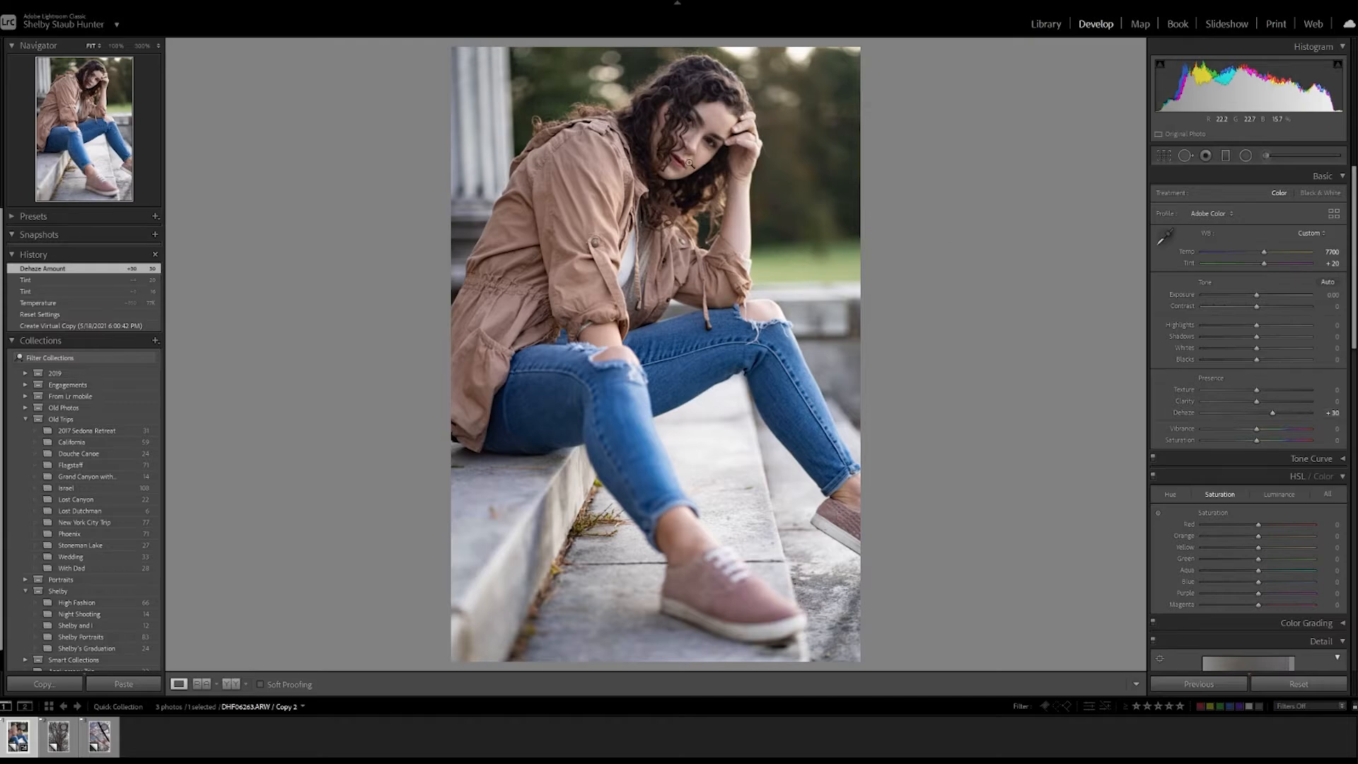
click(653, 110)
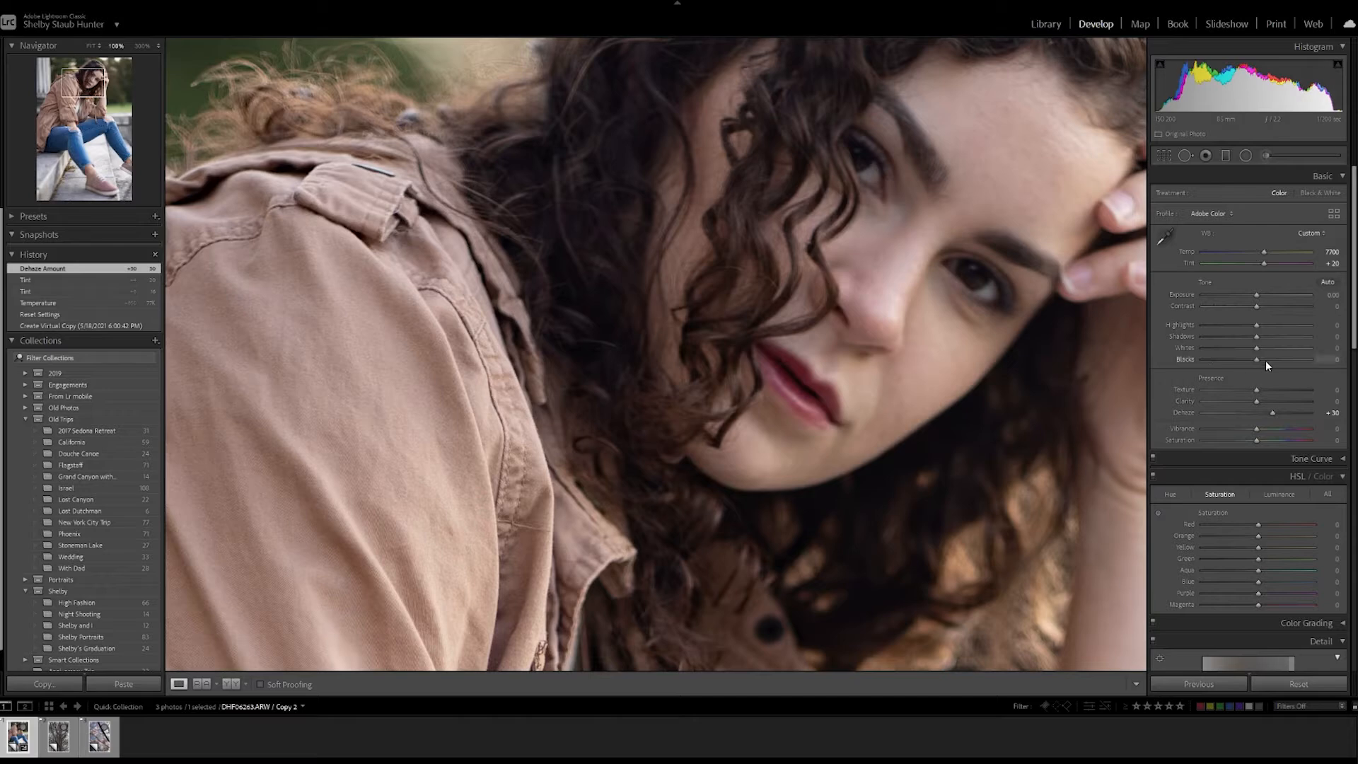
drag(1256, 357, 1258, 357)
click(985, 373)
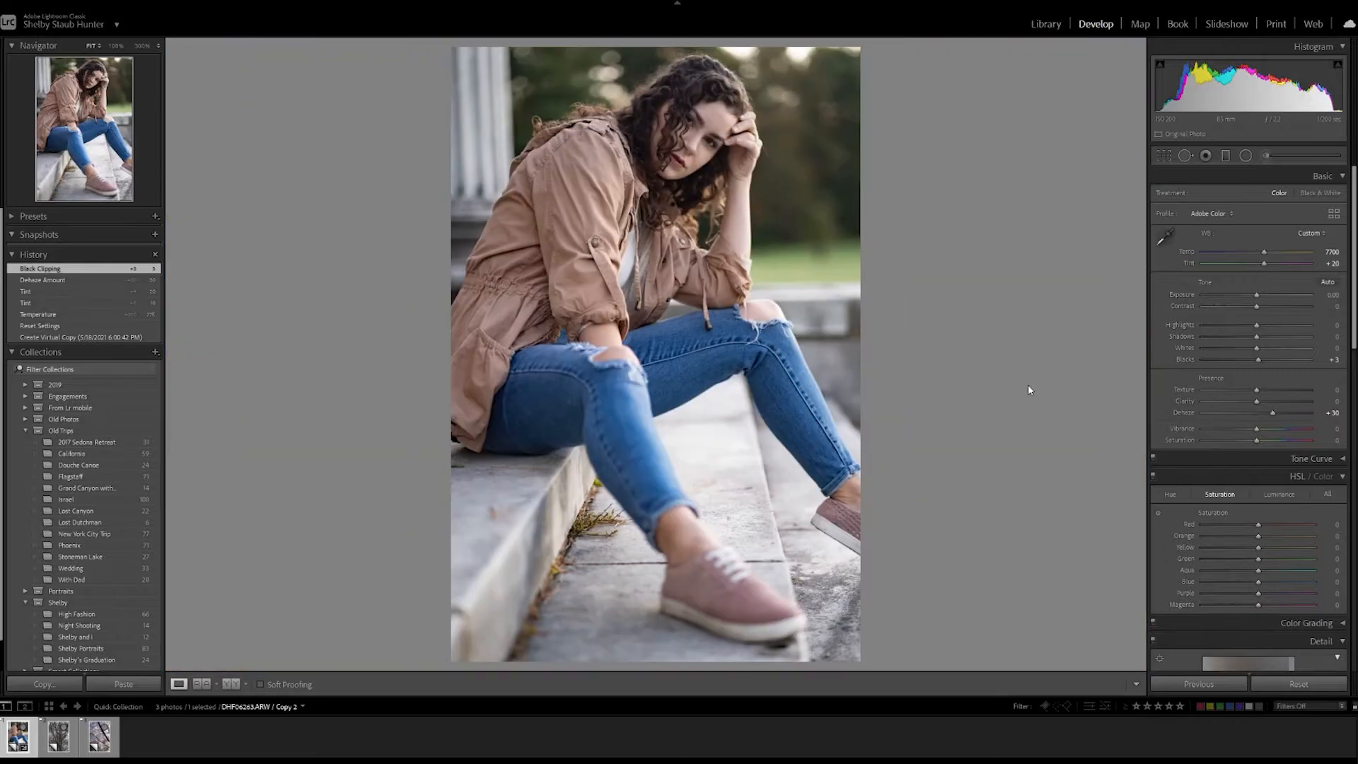
Try a higher Whites value and undo it, set Exposure to +0.20 and reset Blacks to 0.
drag(1258, 349, 1297, 351)
key(ctrl+z)
click(1333, 298)
text(.2)
key(Return)
click(1326, 360)
text(0)
key(Return)
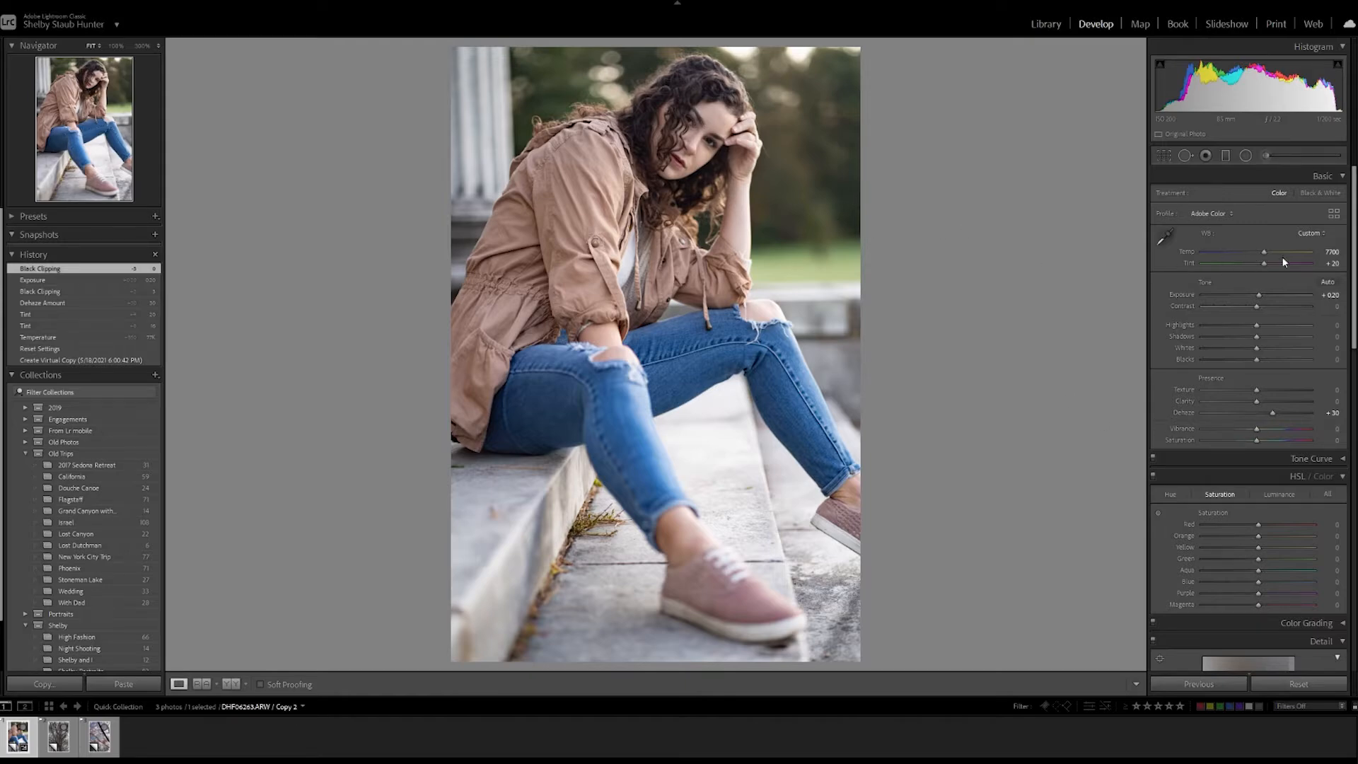
Set the temperature to 7900 and the tint to +27 after trying +30.
click(1189, 255)
text(7900)
key(Return)
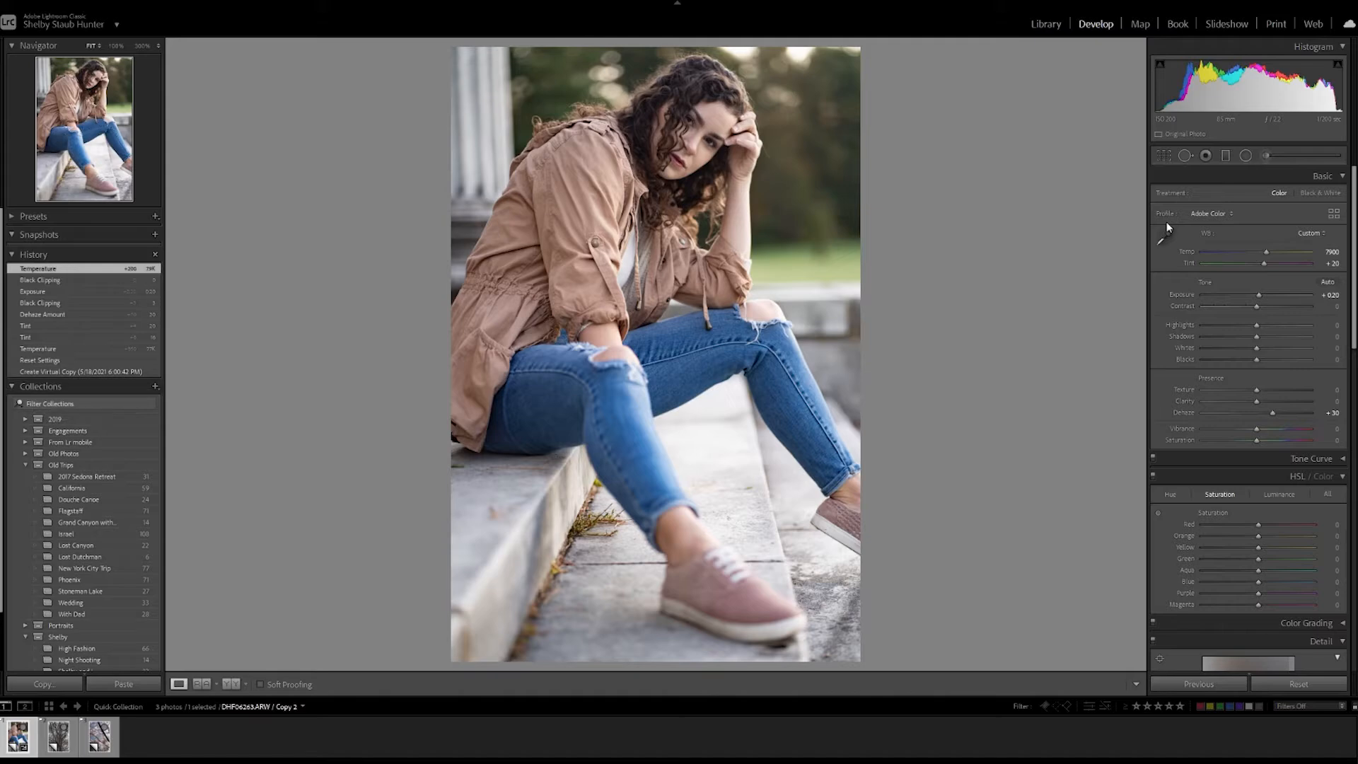
click(1331, 263)
text(30)
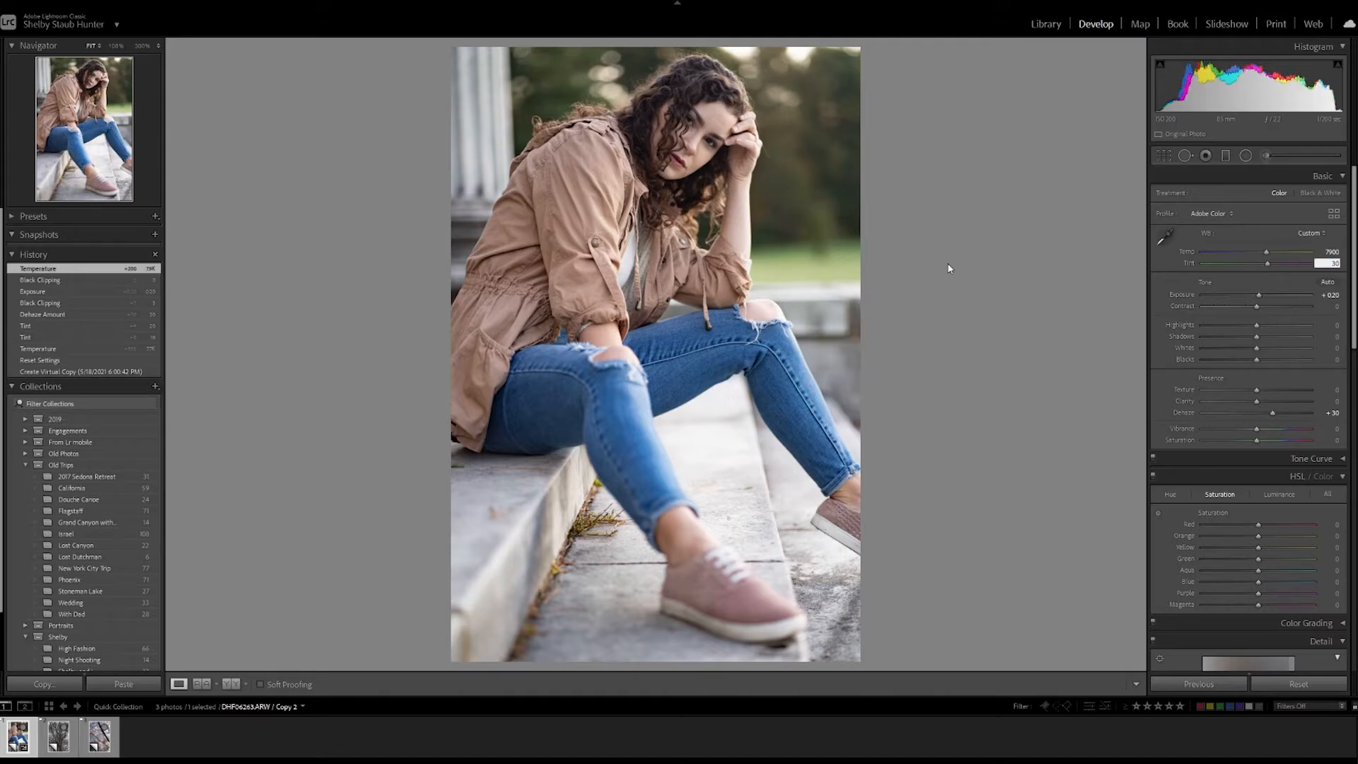
key(Return)
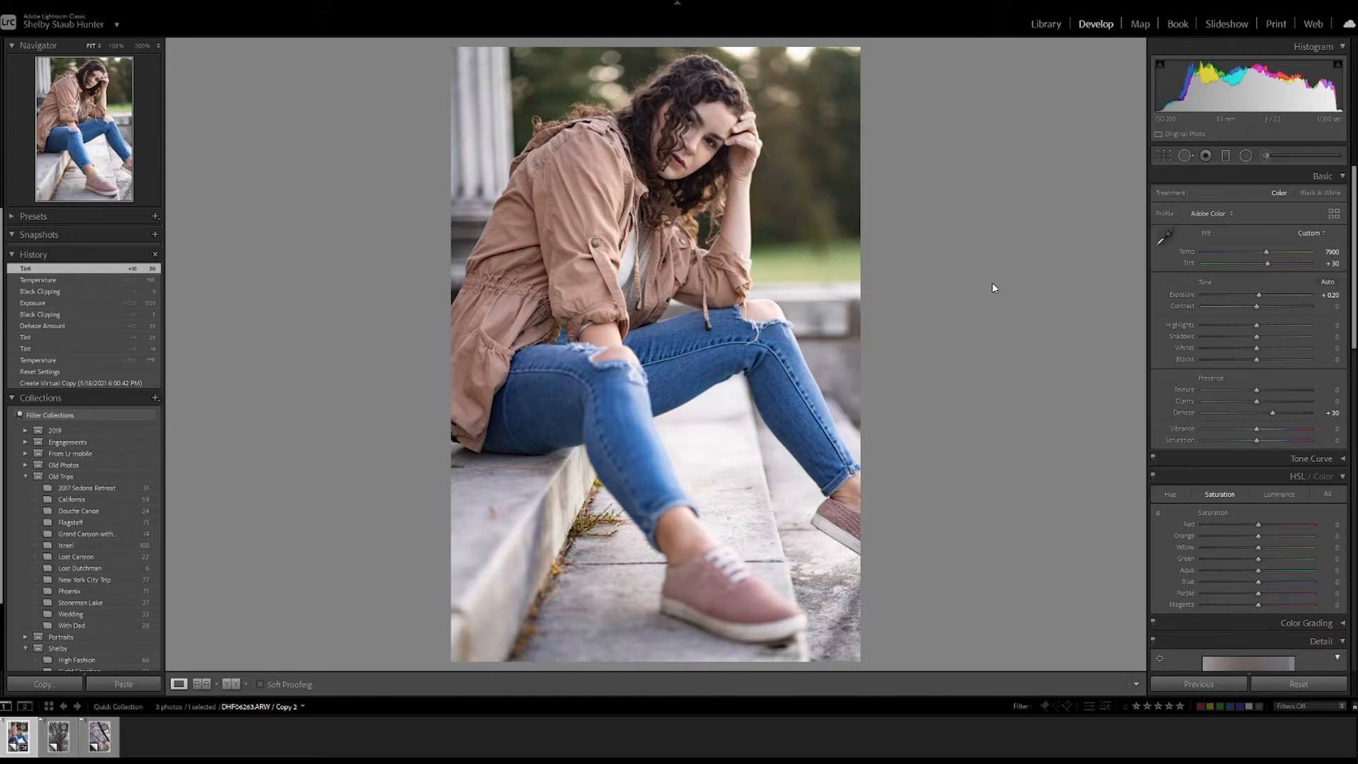
click(1332, 264)
text(27)
key(Return)
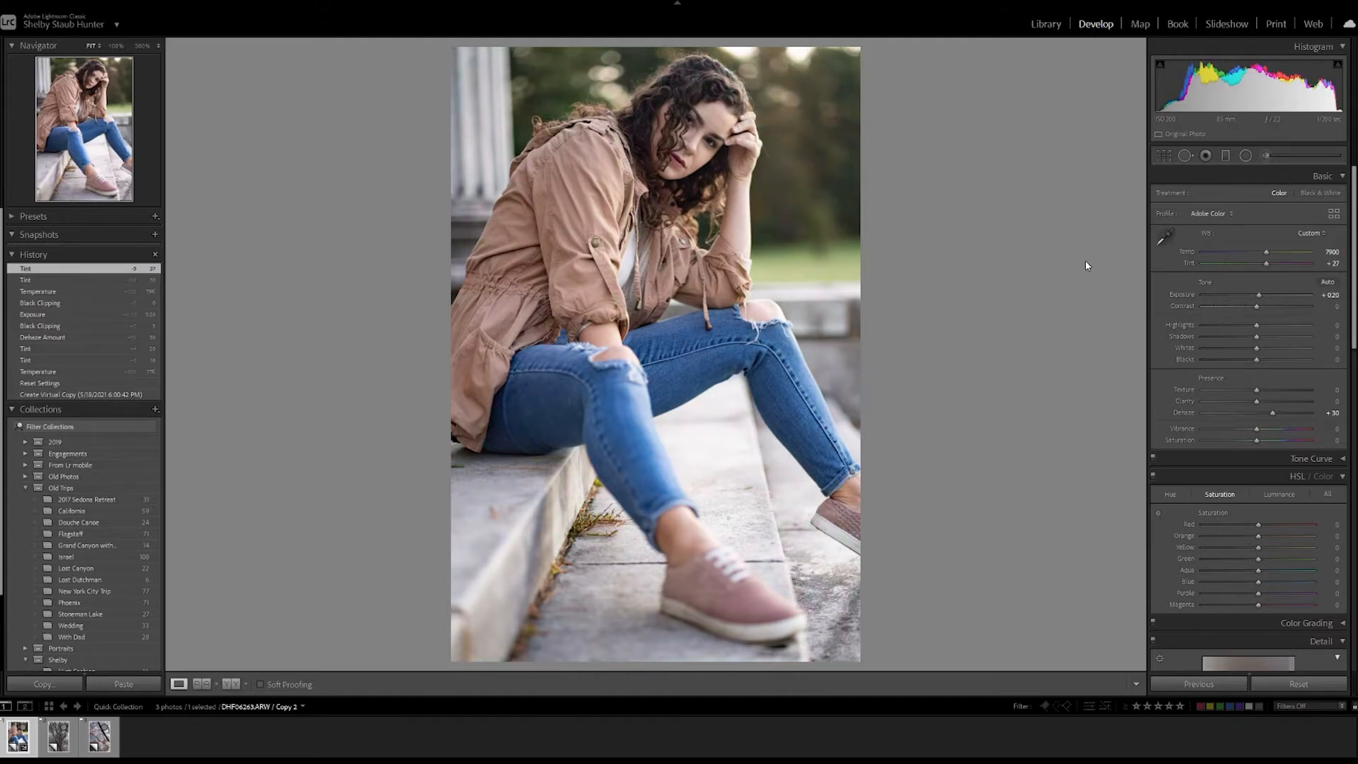
Raise Vibrance to +32 and set the red saturation to +9 by sampling the woman's lips with the targeted adjustment tool.
drag(1256, 429, 1274, 432)
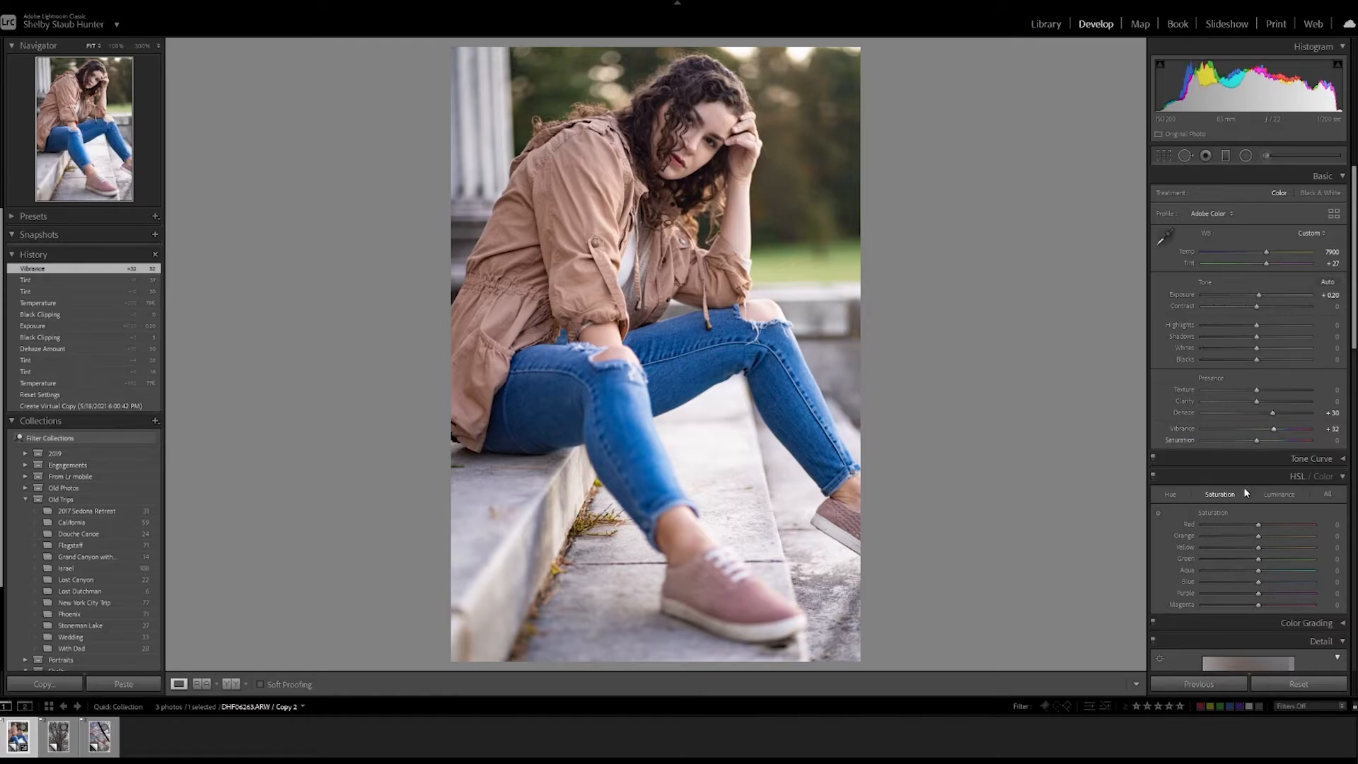
click(682, 167)
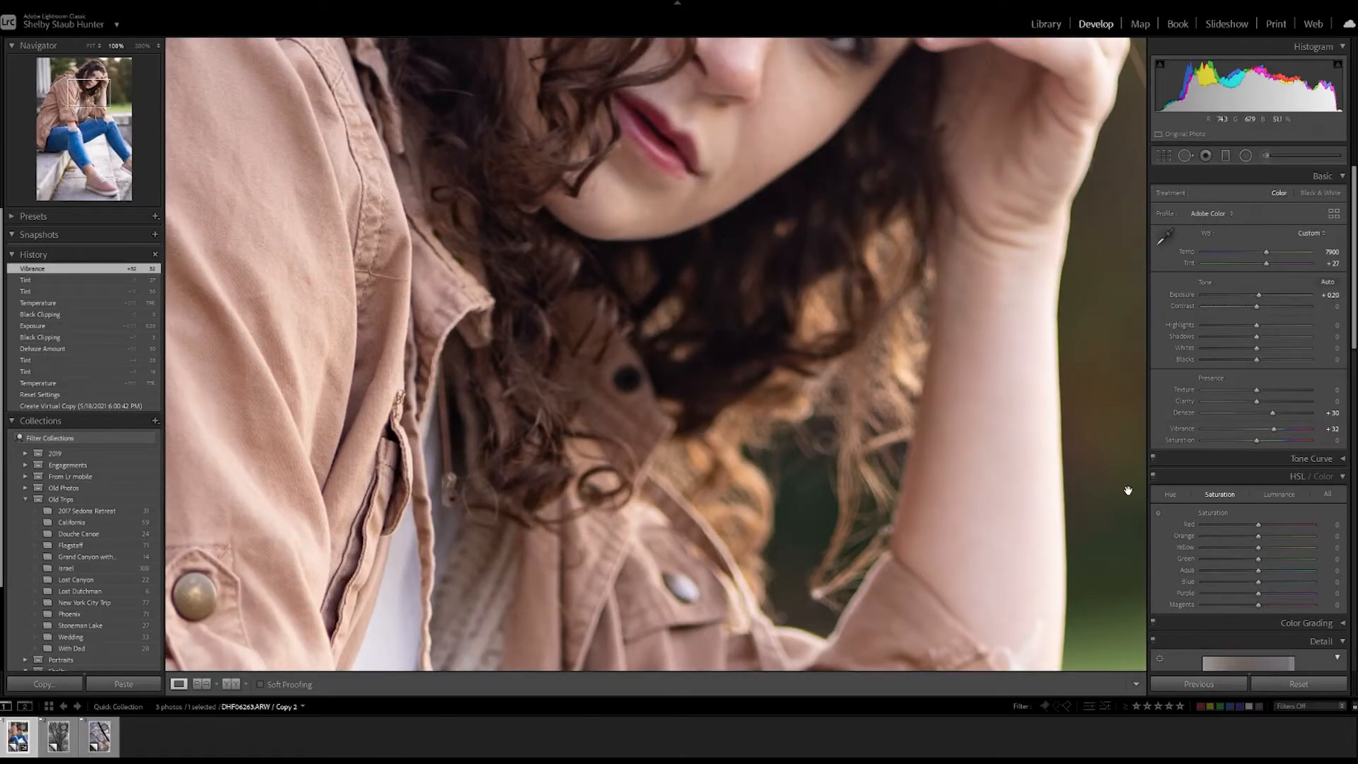
click(1158, 512)
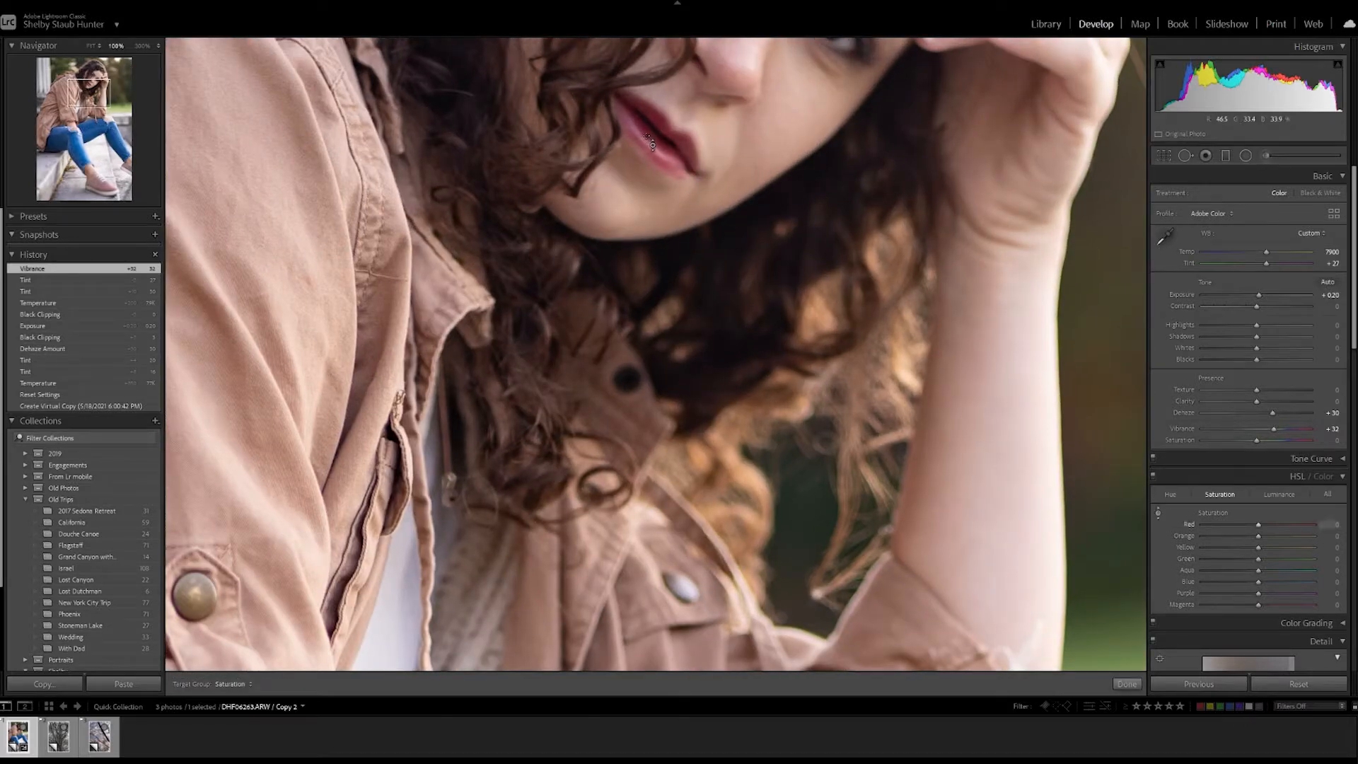
drag(657, 145, 658, 140)
drag(658, 132, 658, 131)
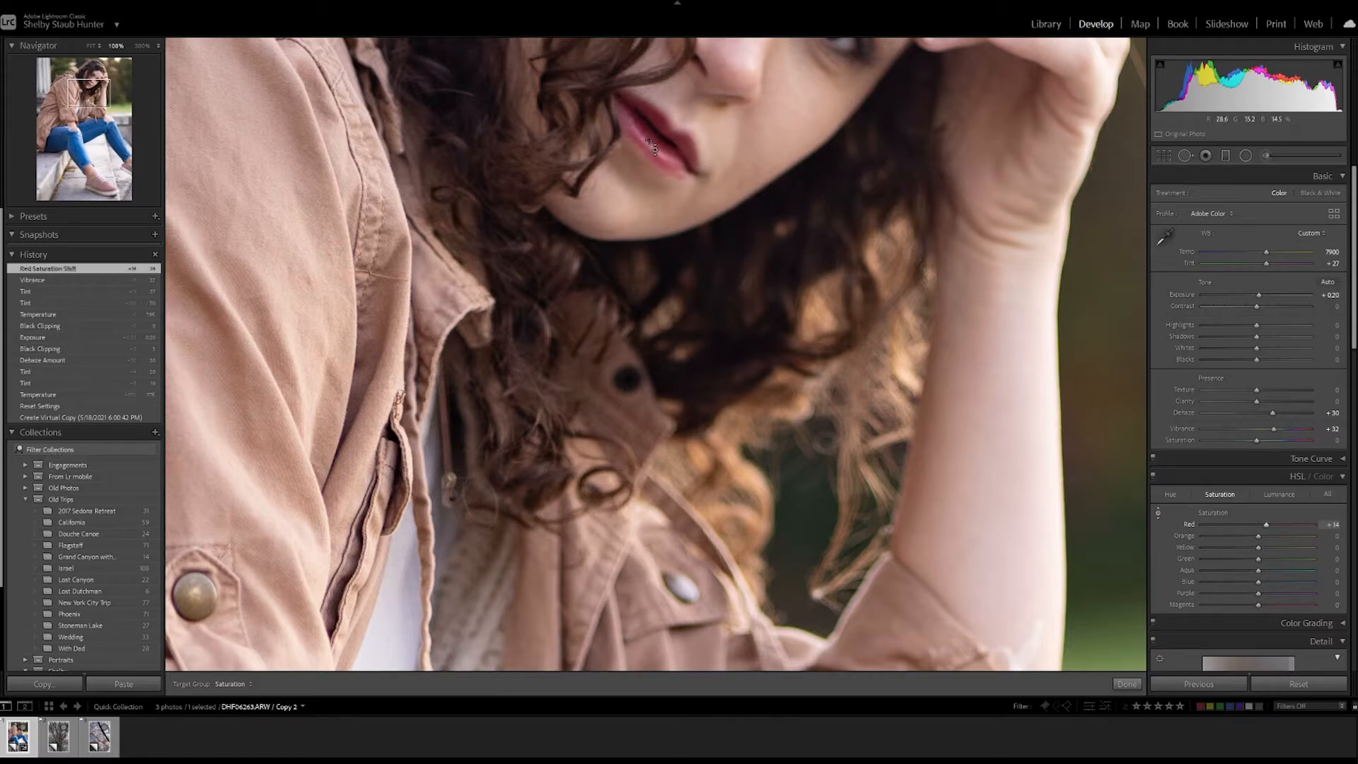
click(105, 139)
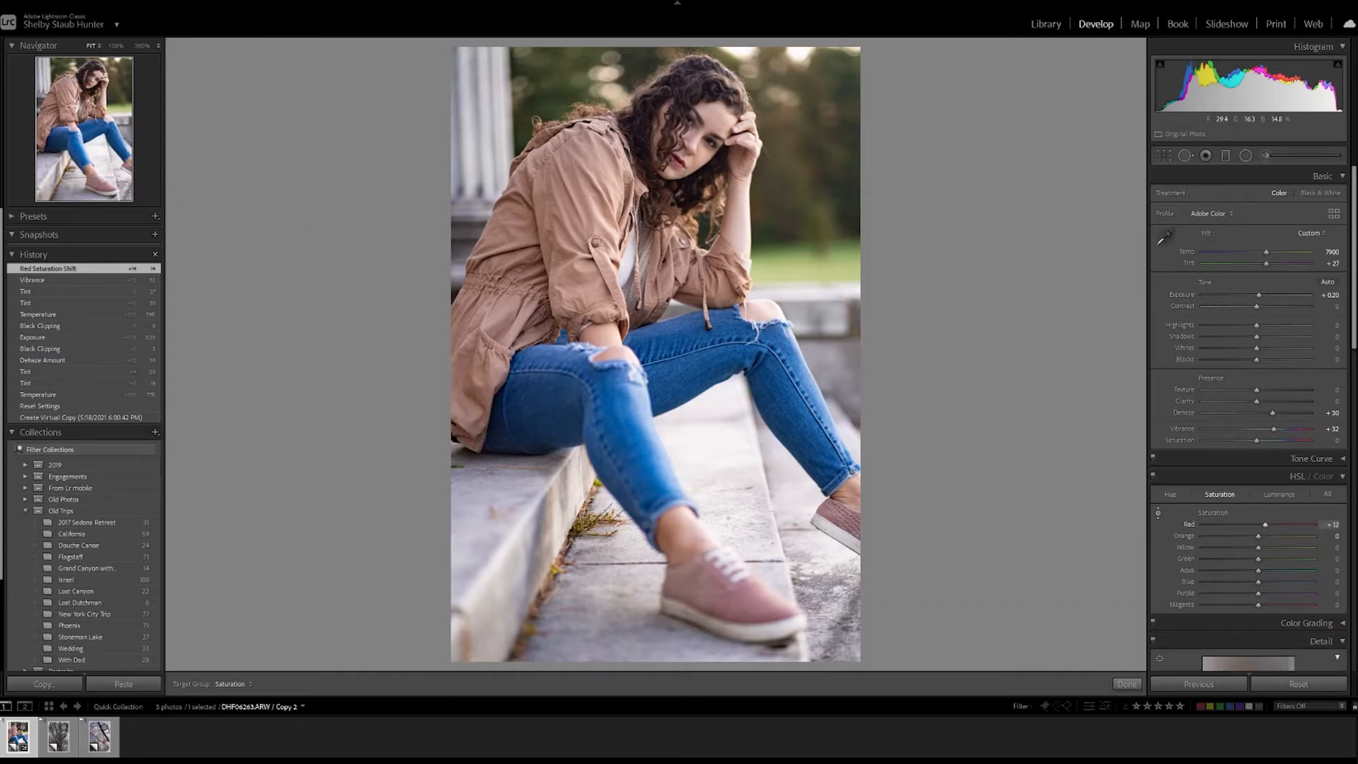
drag(677, 160, 677, 163)
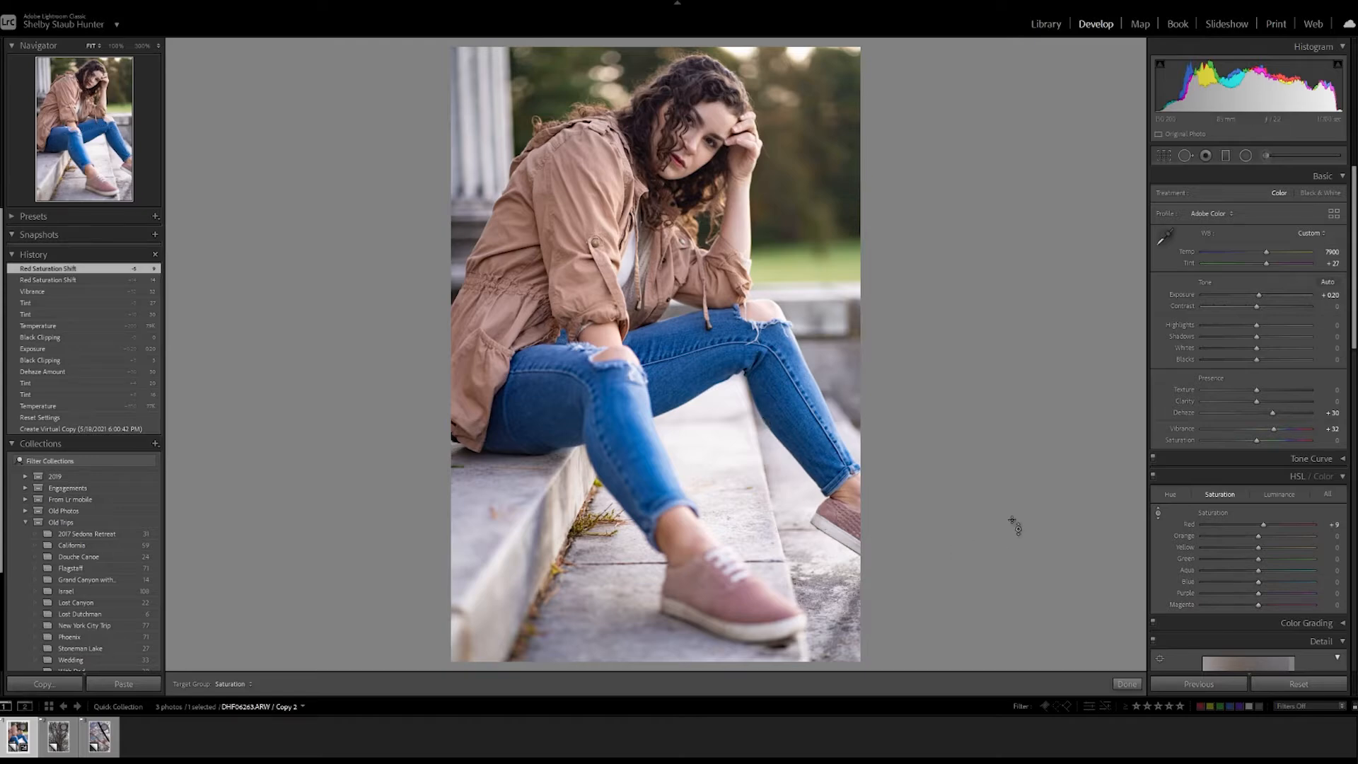
key(Escape)
Warm the white balance further to temperature 8100 with tint +30.
click(1328, 253)
text(7700)
key(Return)
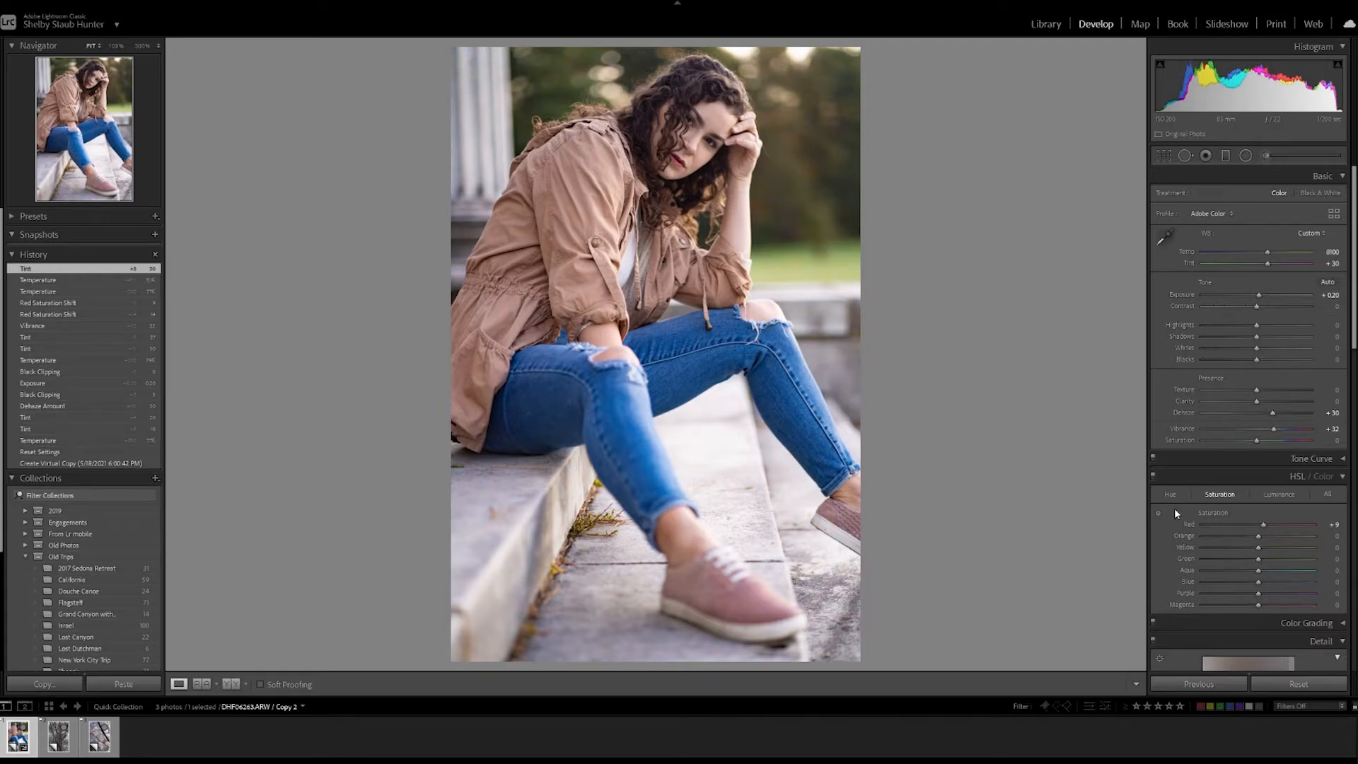
Enable chromatic aberration removal and lens profile corrections, toggling the profile to compare the photo with and without it.
scroll(1245, 552, down, 6)
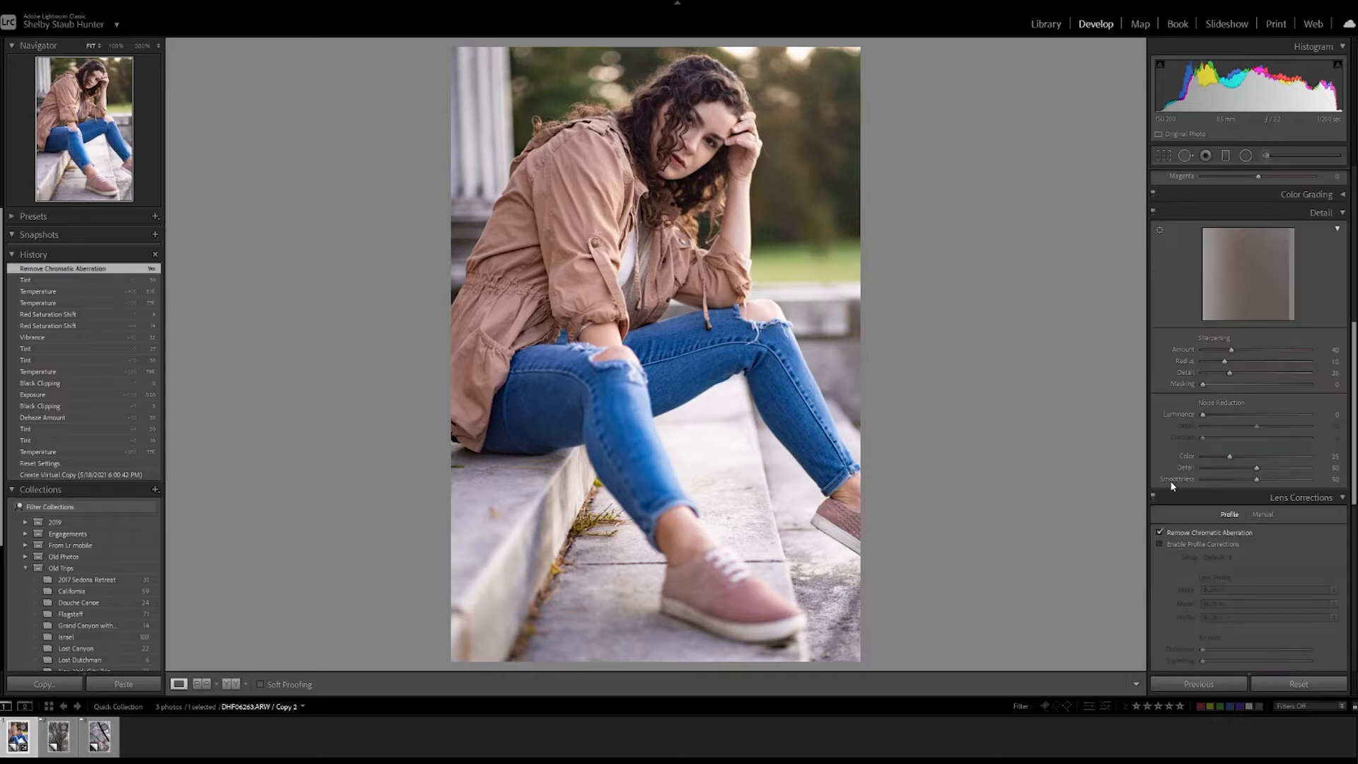
click(1168, 533)
click(1160, 545)
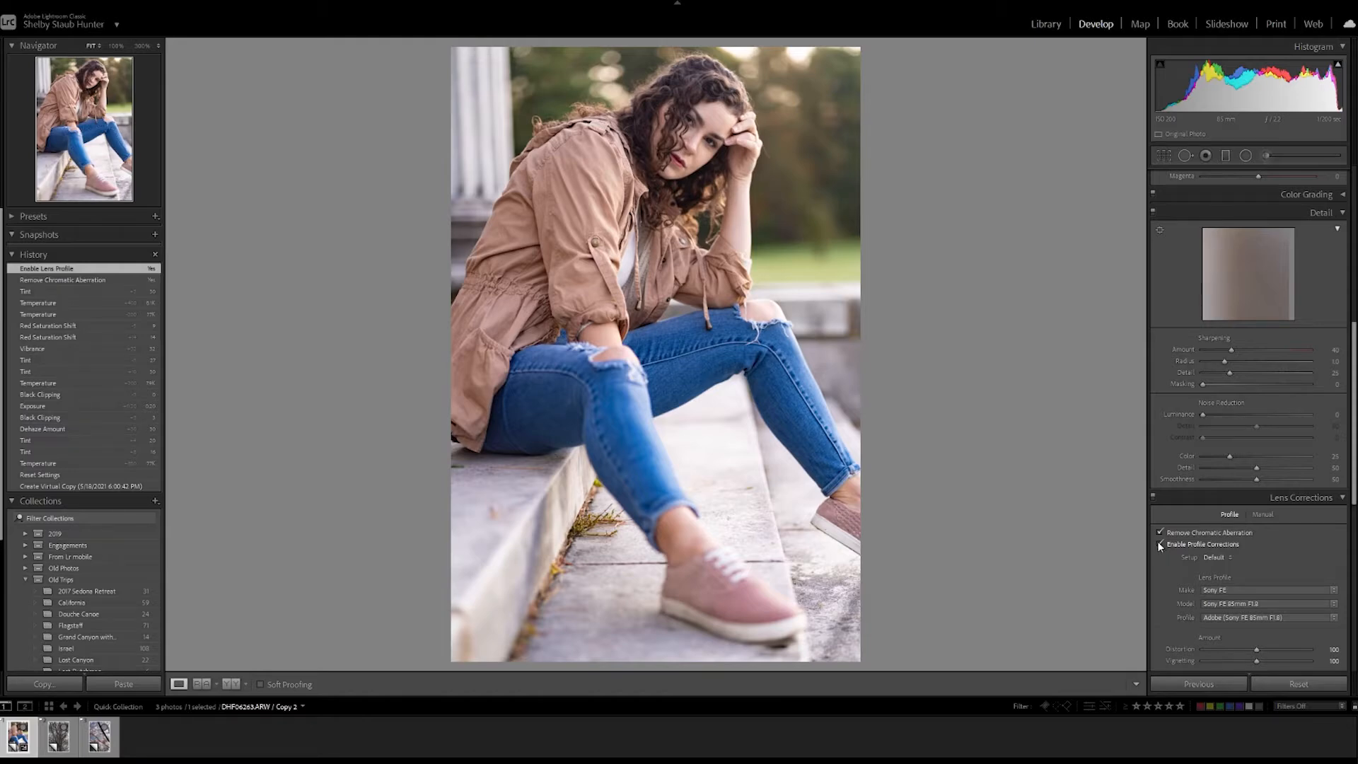
click(1160, 544)
click(1160, 544)
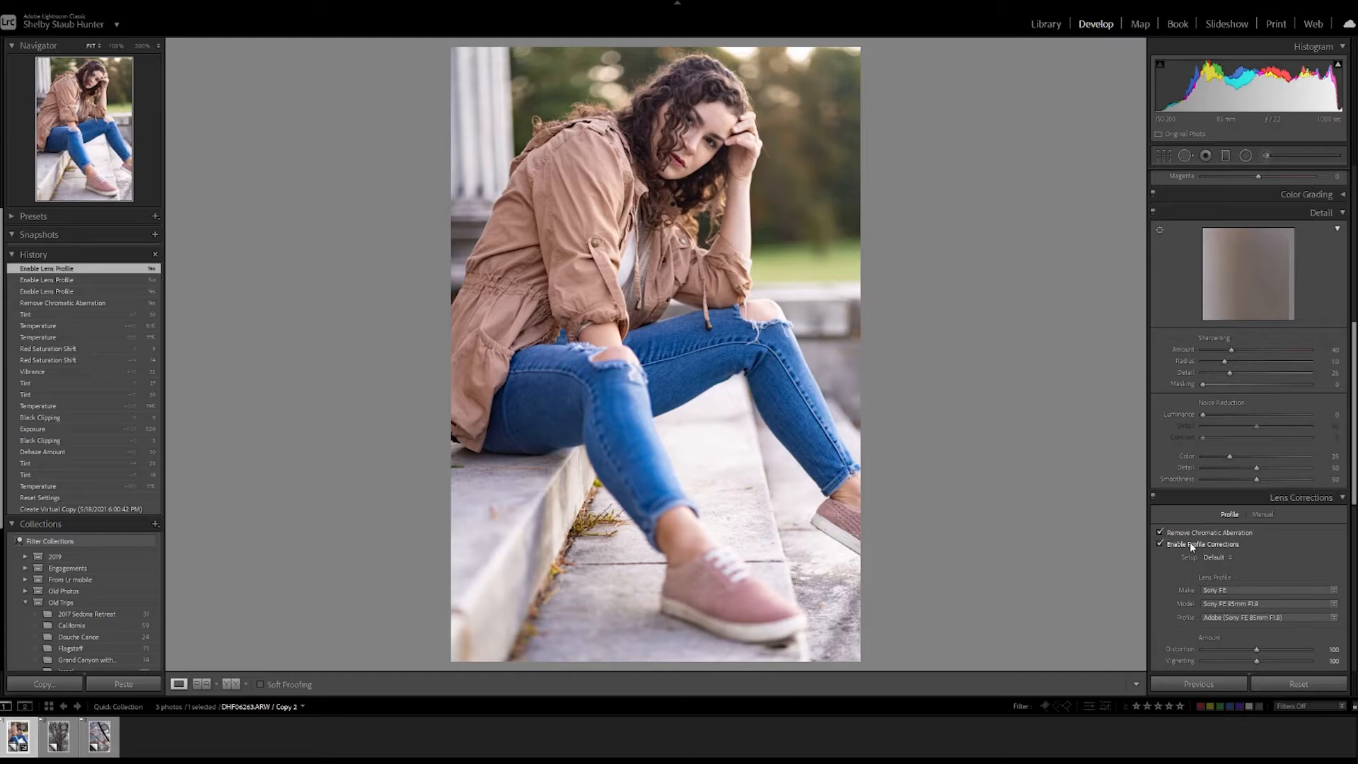
click(1160, 544)
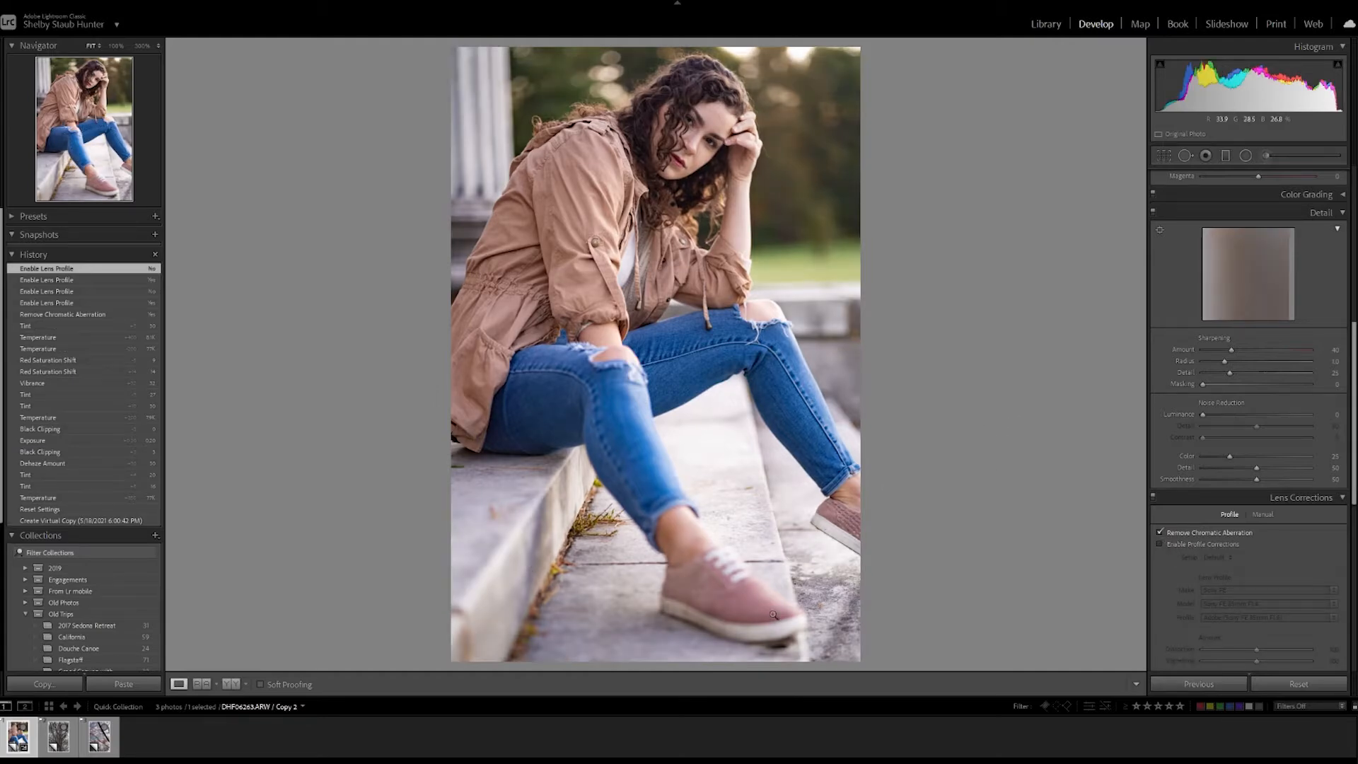
click(1160, 544)
click(1160, 544)
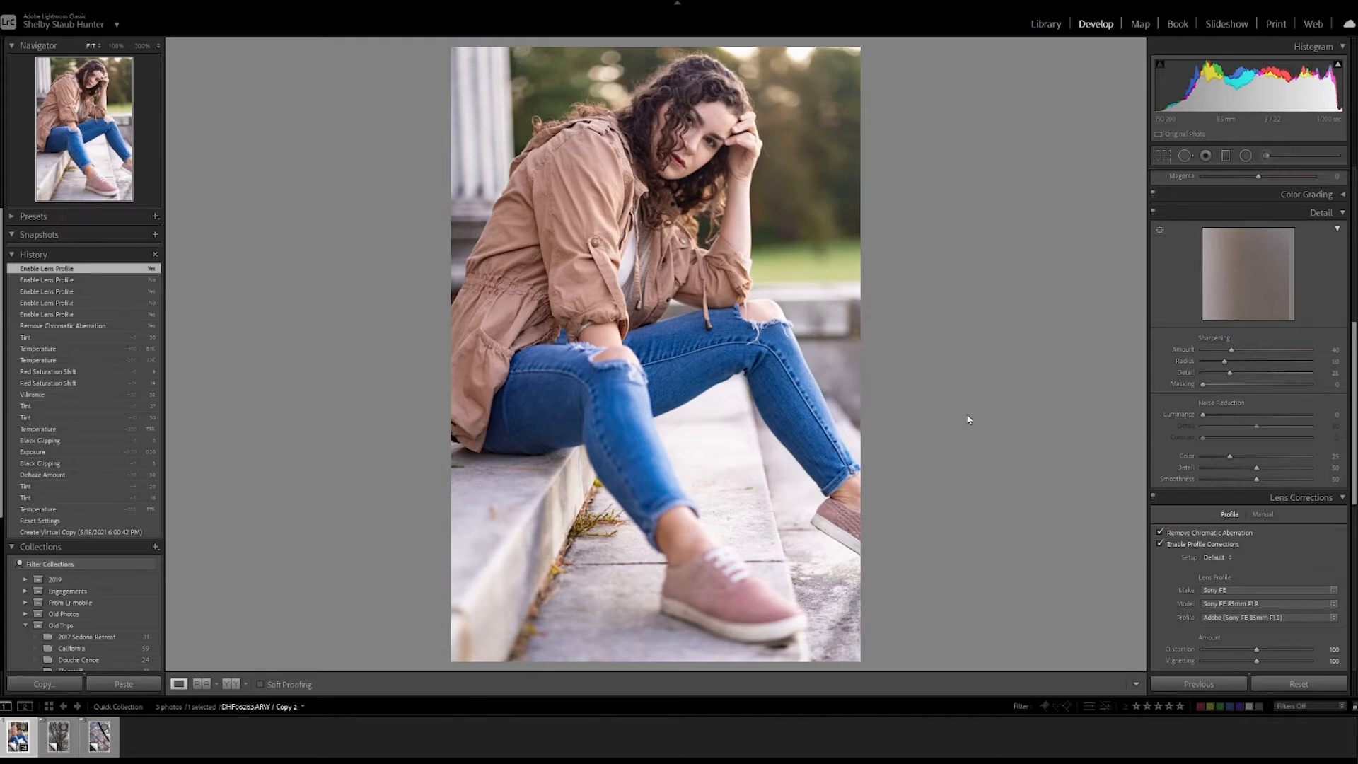
Add a subtle post-crop vignette with an amount of -3.
scroll(1171, 509, down, 6)
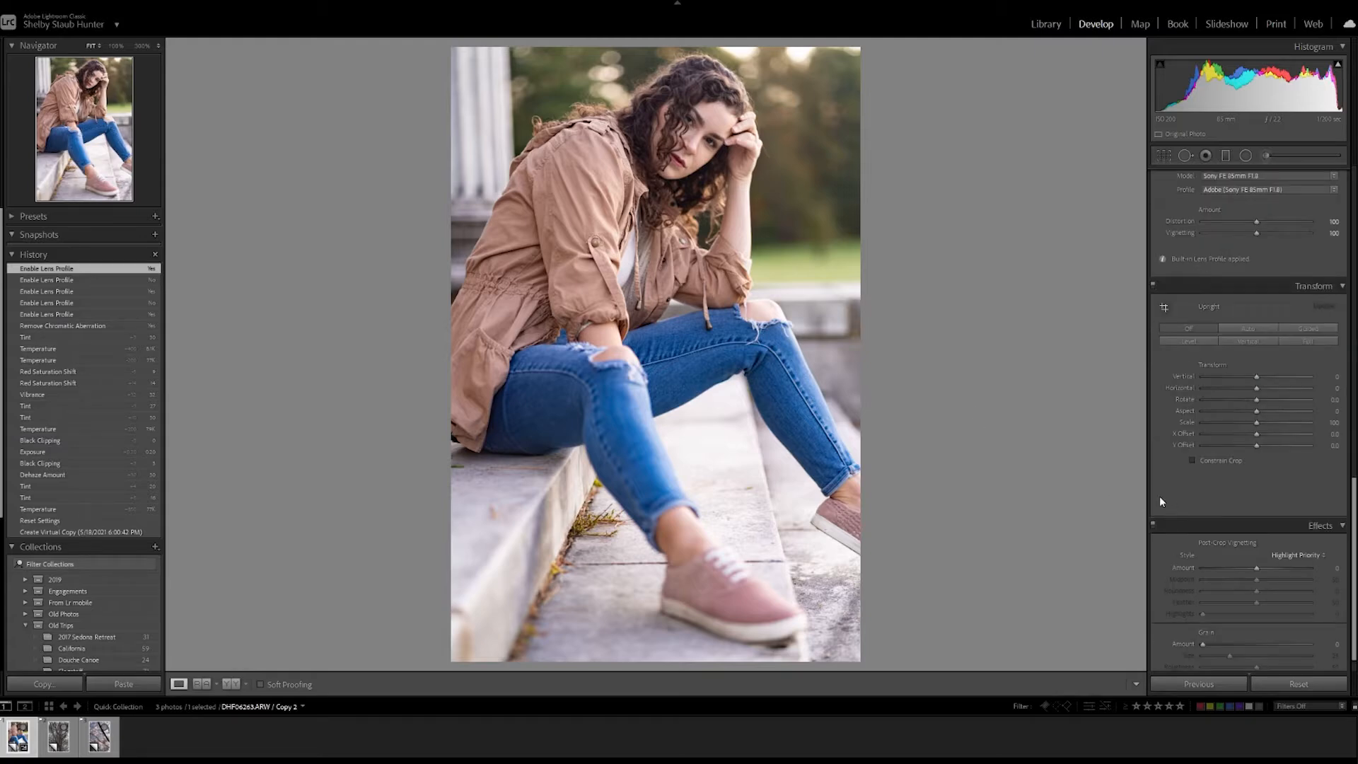
scroll(1157, 475, down, 1)
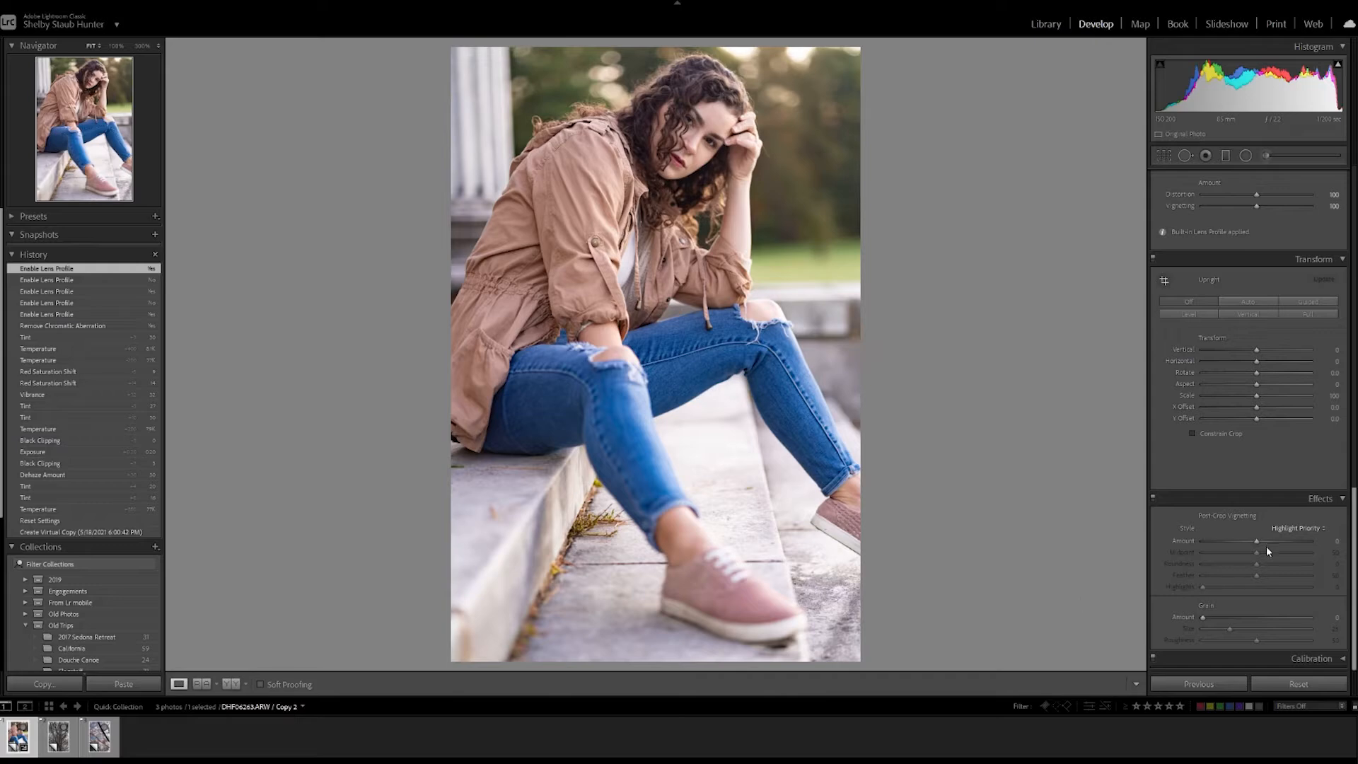
click(1327, 541)
text(-3)
key(Return)
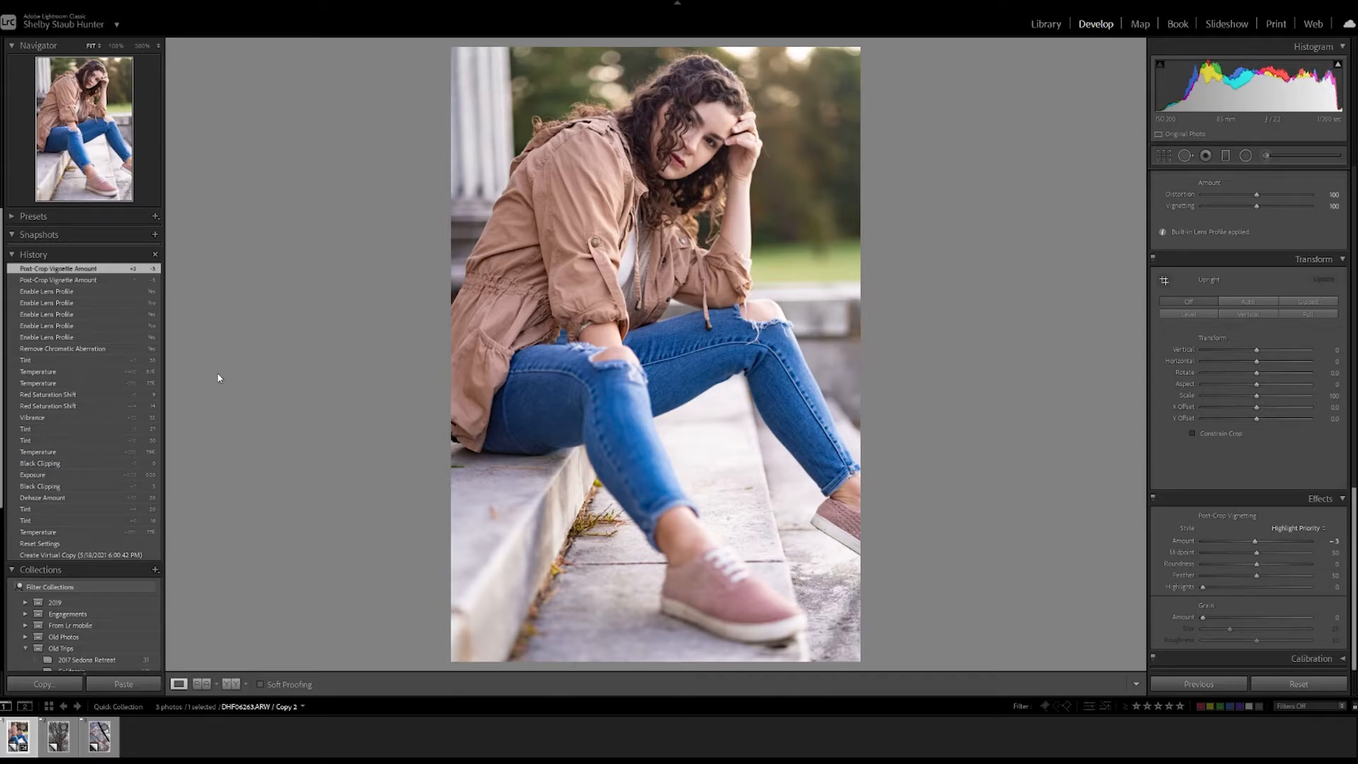
Compare the photo before and after the vignette using its edit history, ending on the latest vignette state.
click(83, 291)
click(90, 270)
click(89, 287)
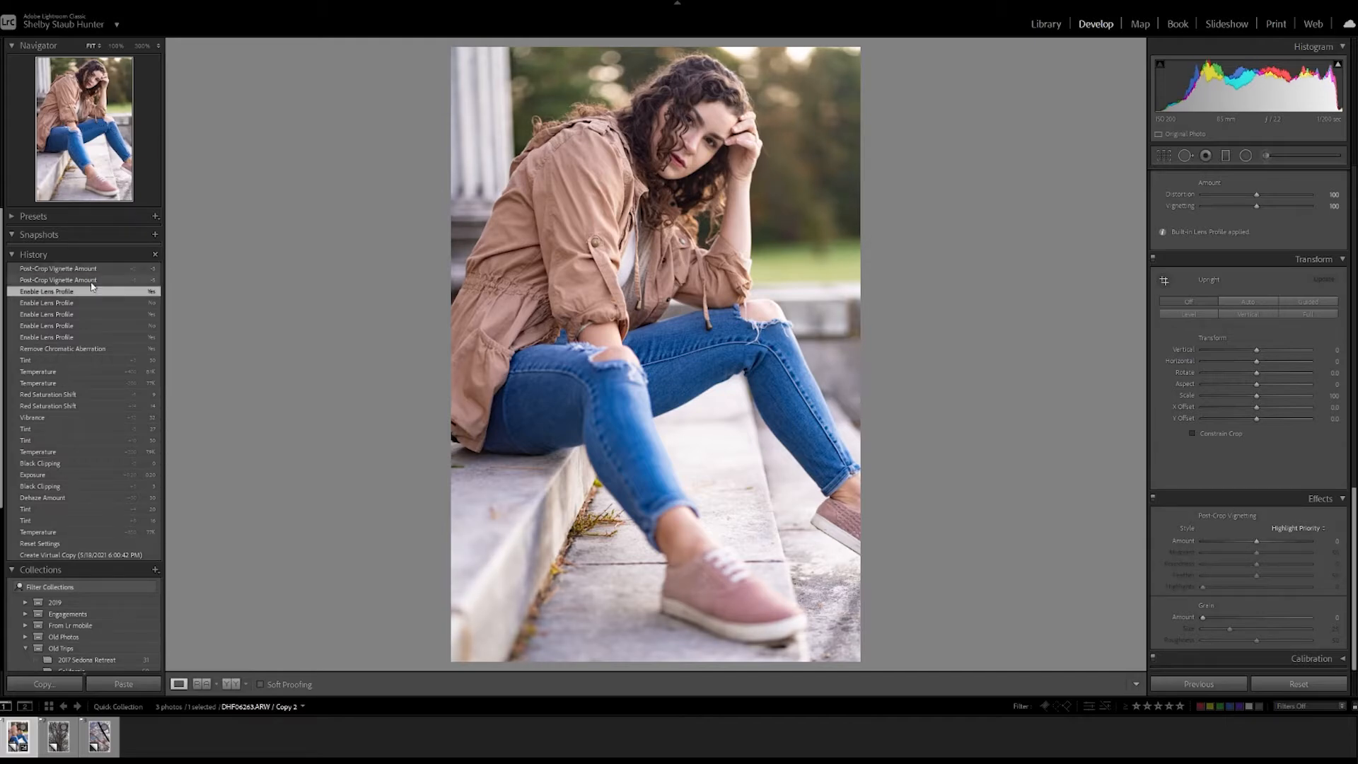
click(95, 270)
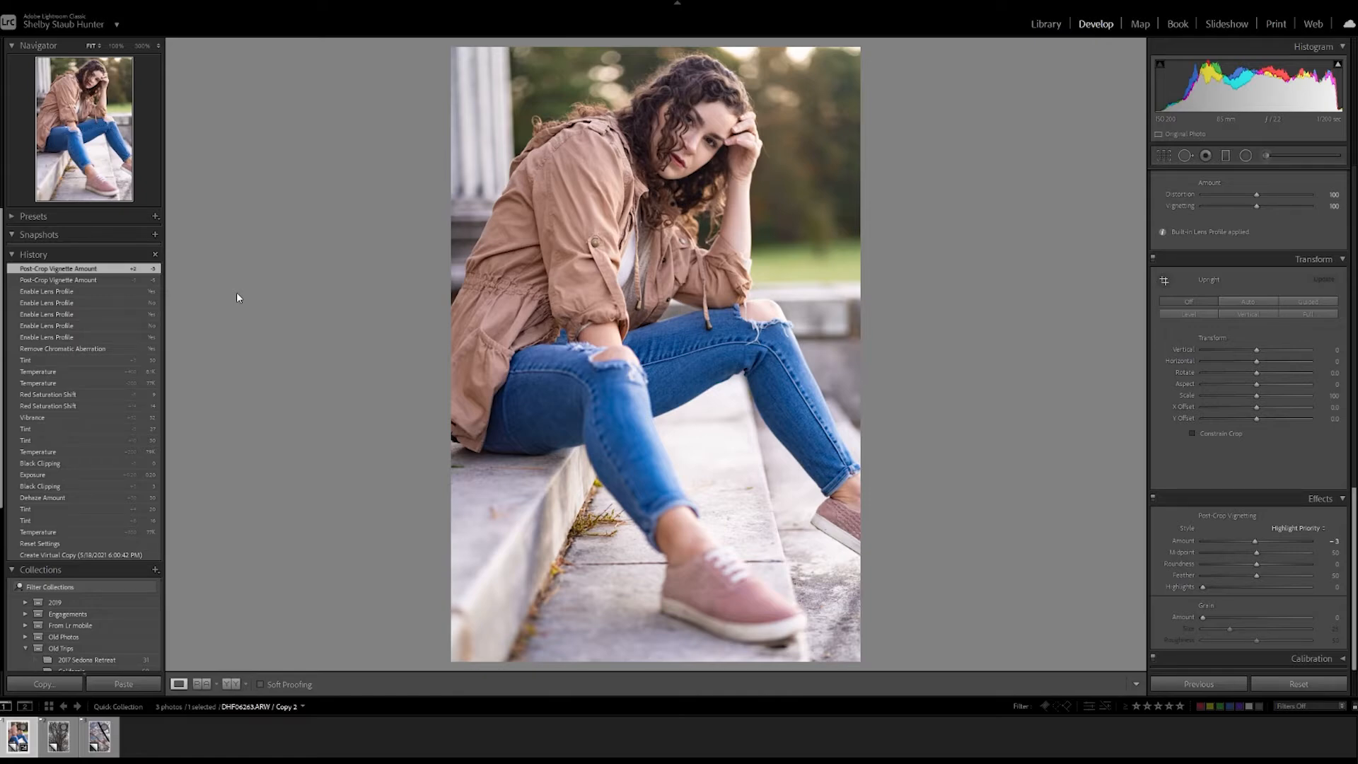
scroll(1236, 530, up, 10)
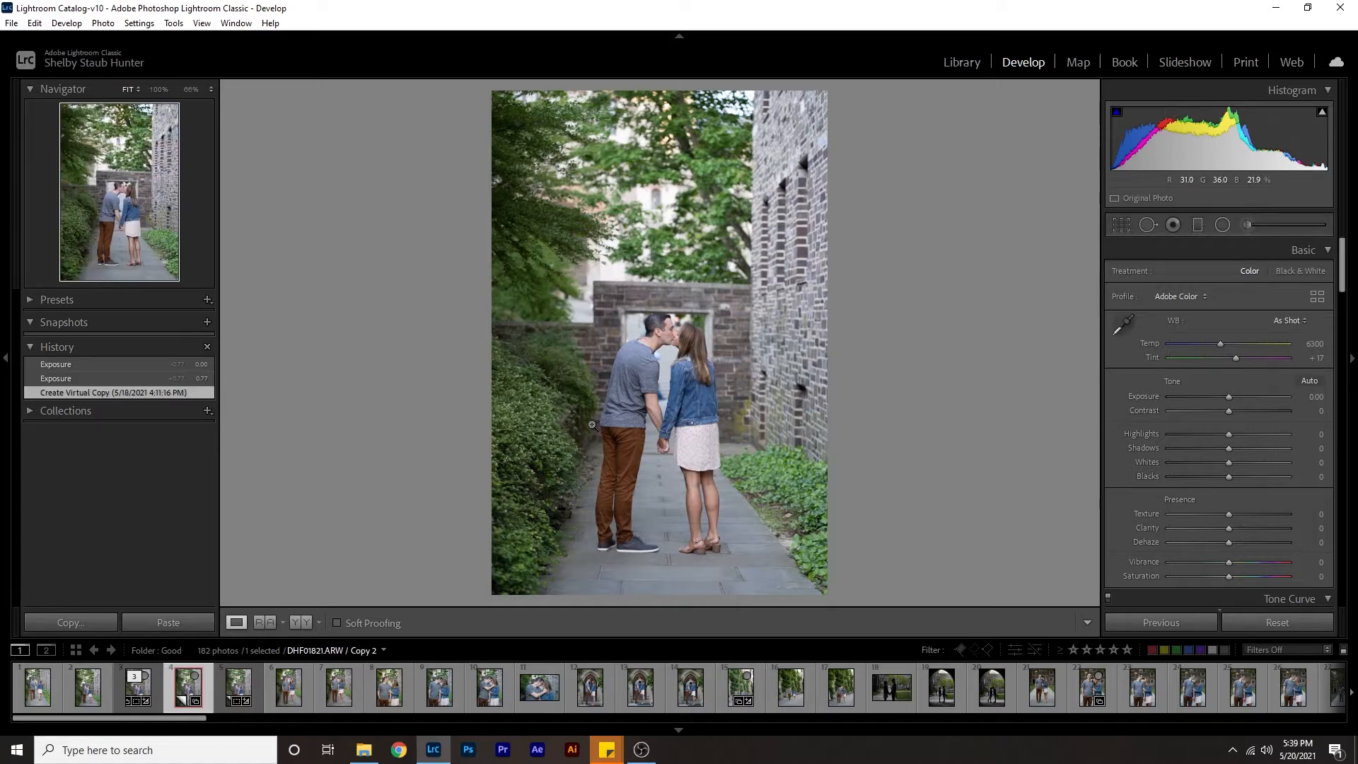
View the photo of the couple walking beside the ivy-covered building and browse the other photos in the folder.
click(743, 699)
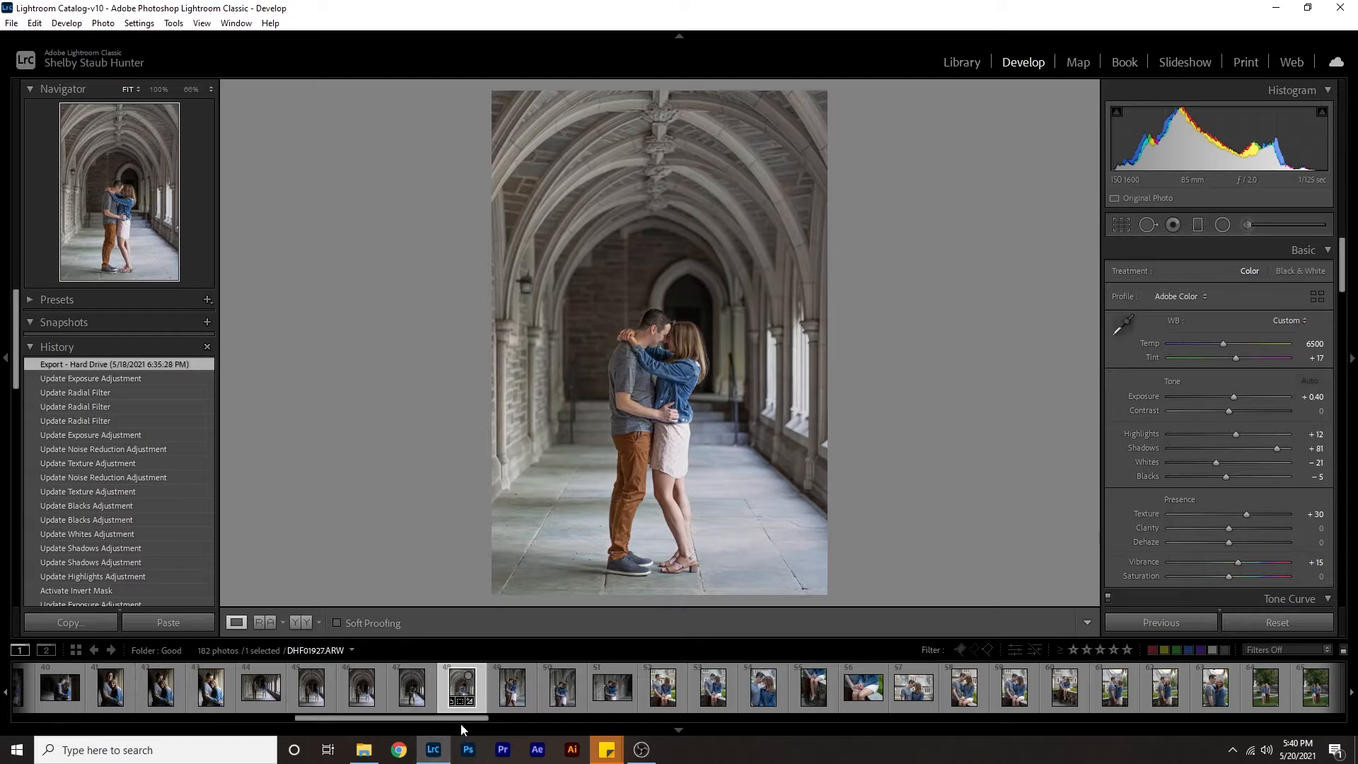
drag(461, 720, 188, 702)
Open the photo of the couple kissing on the stone path and set its exposure to +0.10.
click(188, 698)
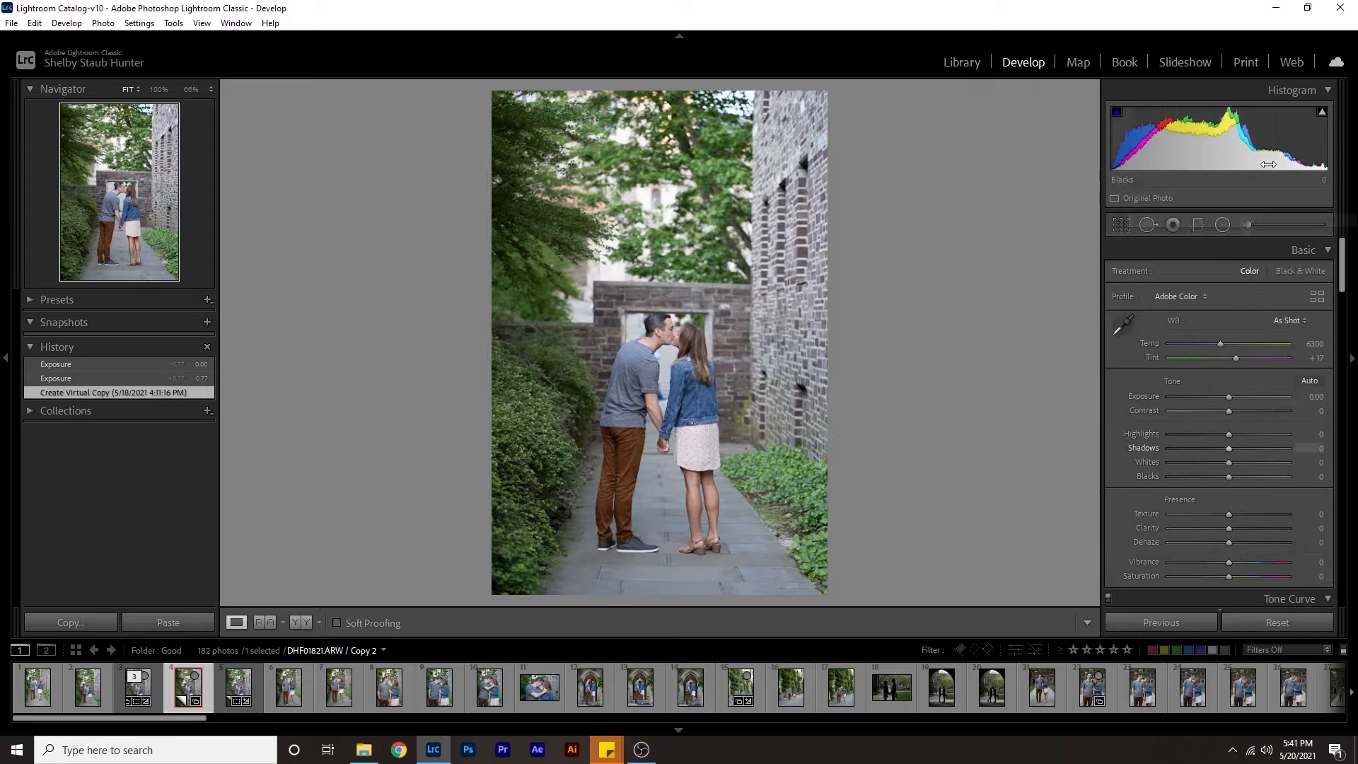
click(1319, 401)
text(.1)
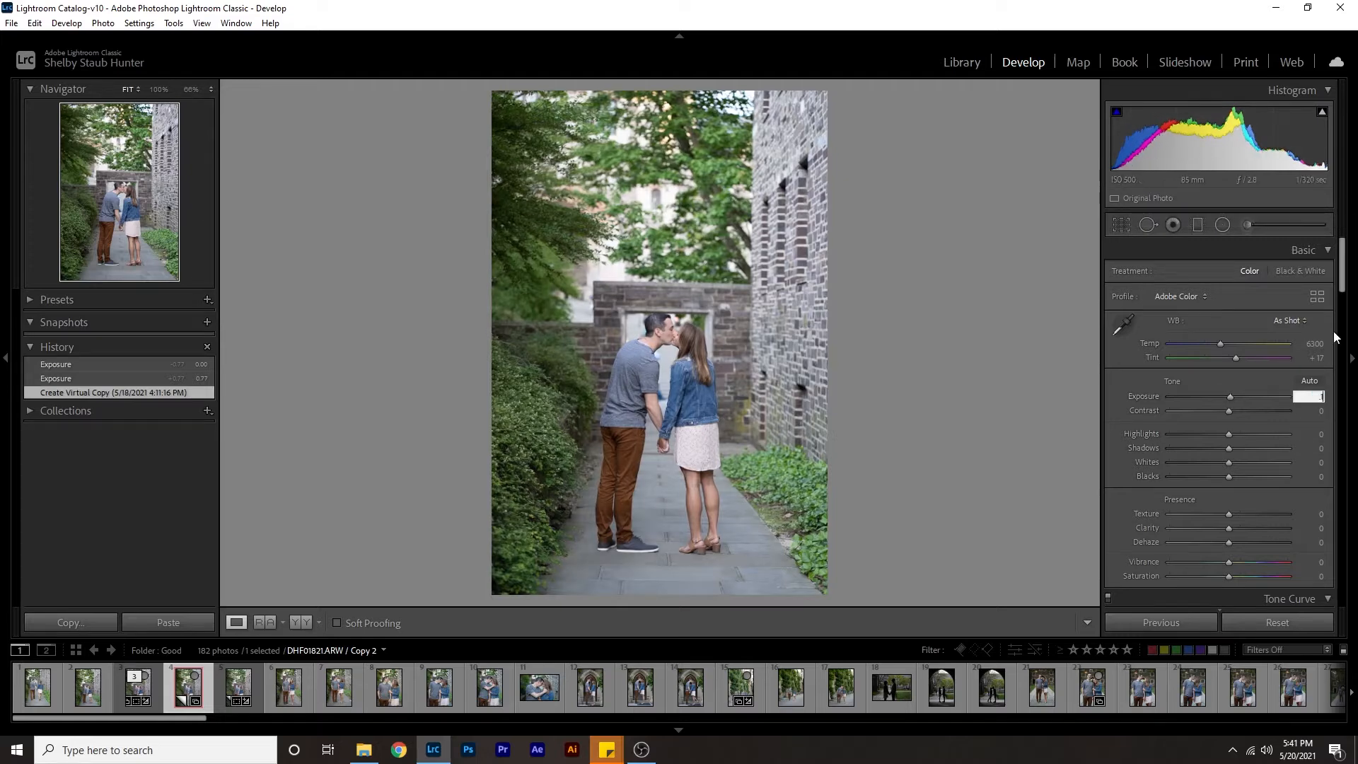
key(Return)
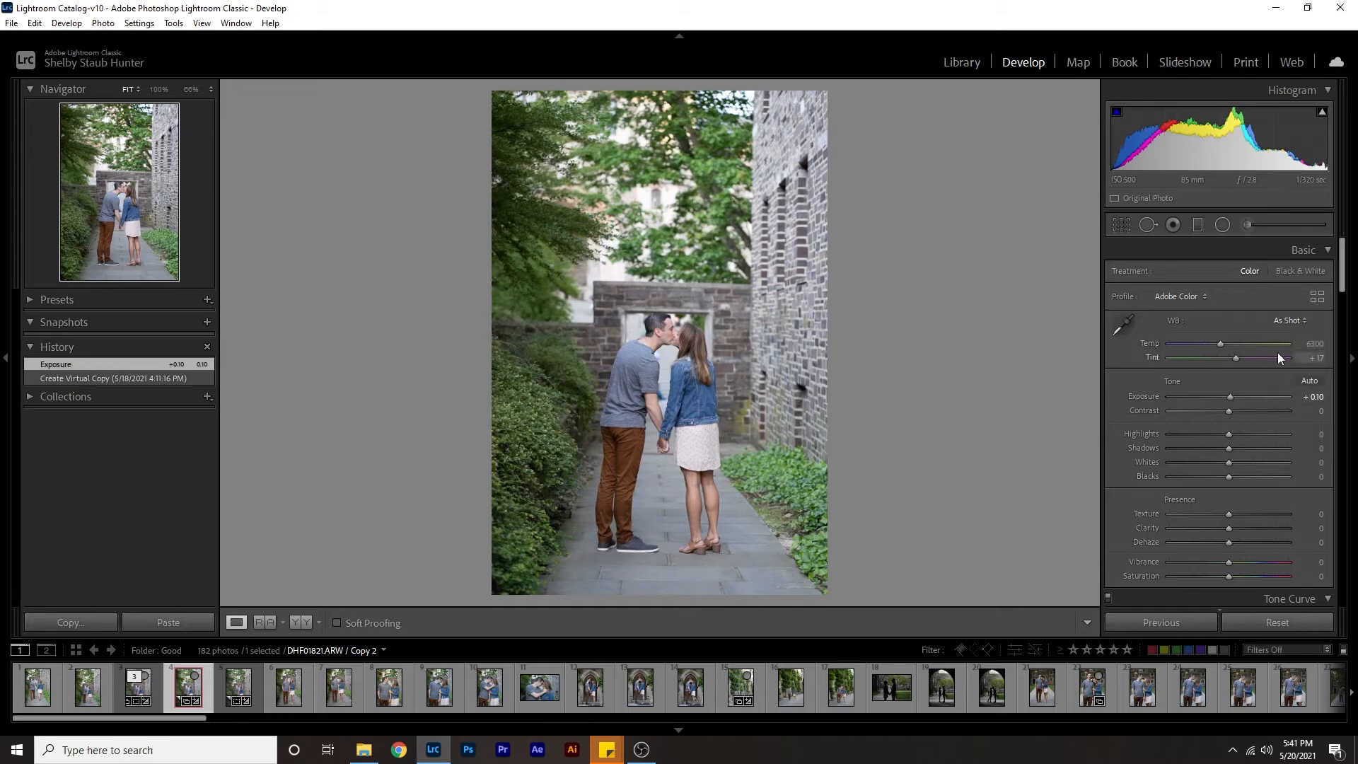
Warm the photo's white balance by setting the temperature to 6450 and the tint to +19.
click(1315, 344)
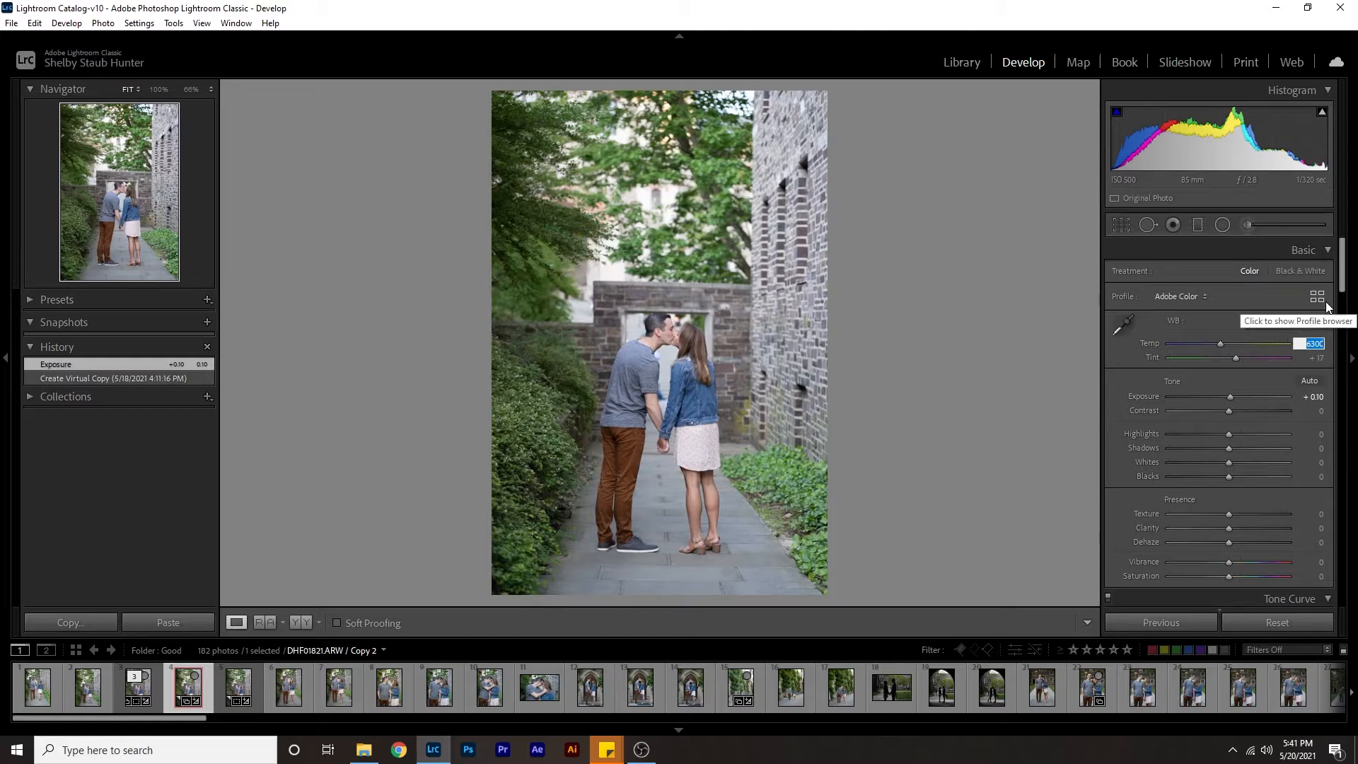
text(6450)
key(Return)
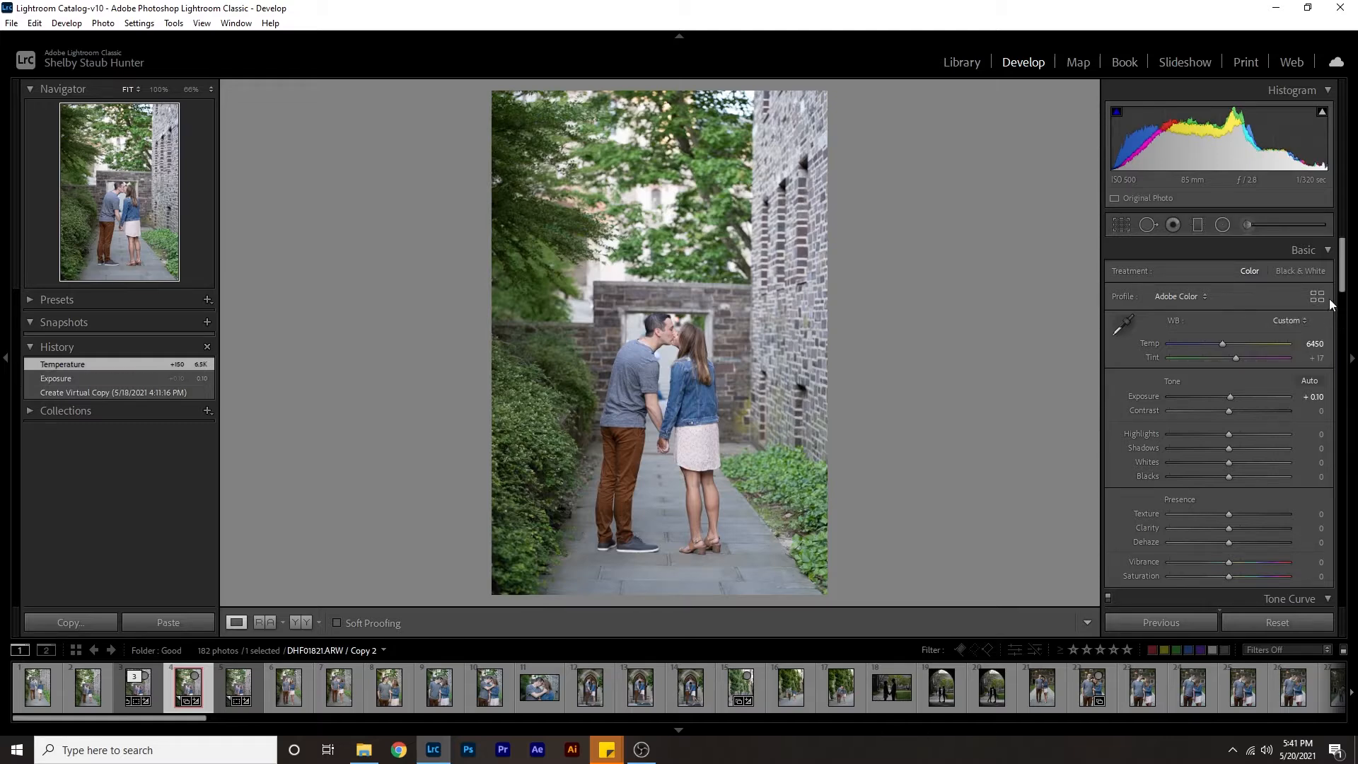
key(Tab)
text(19)
key(Return)
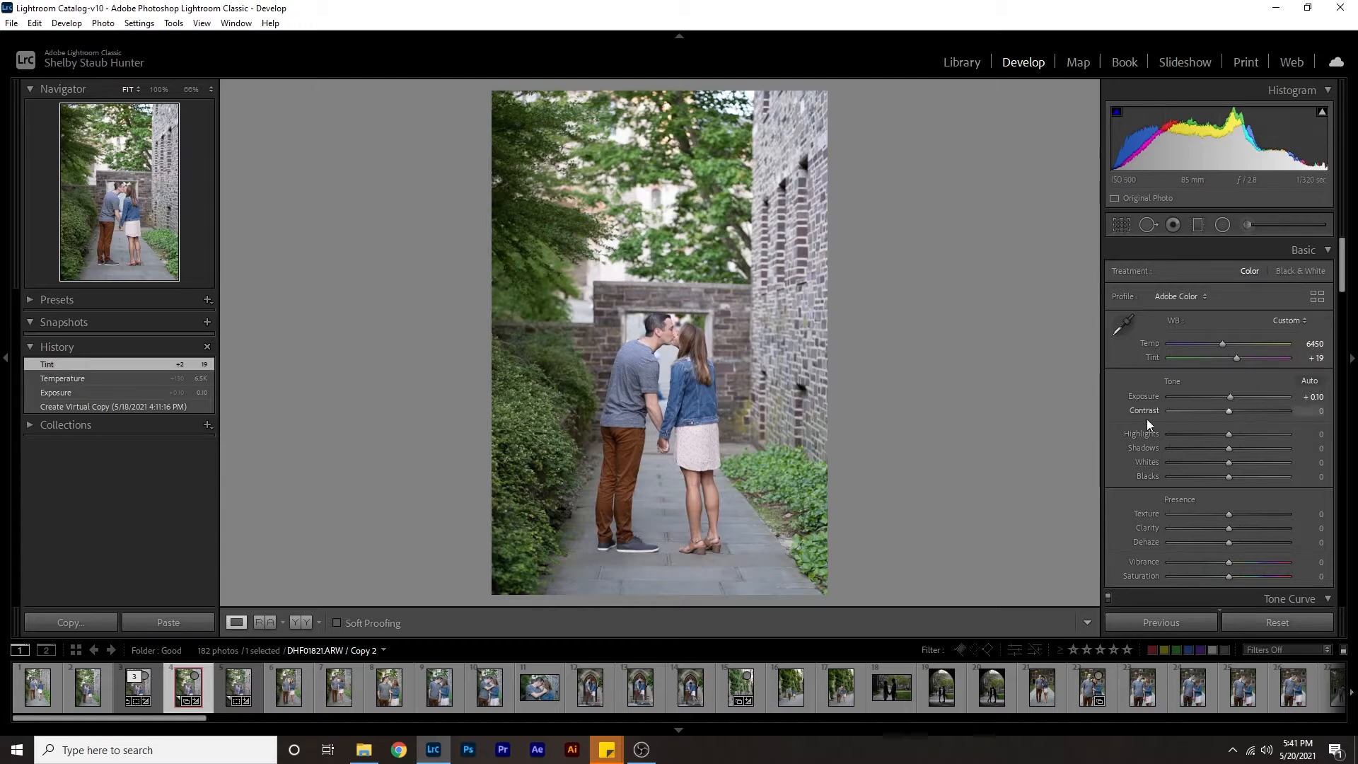
Balance the tones with whites at -60, shadows at +29, highlights at +17 and blacks at -6.
scroll(1181, 415, down, 3)
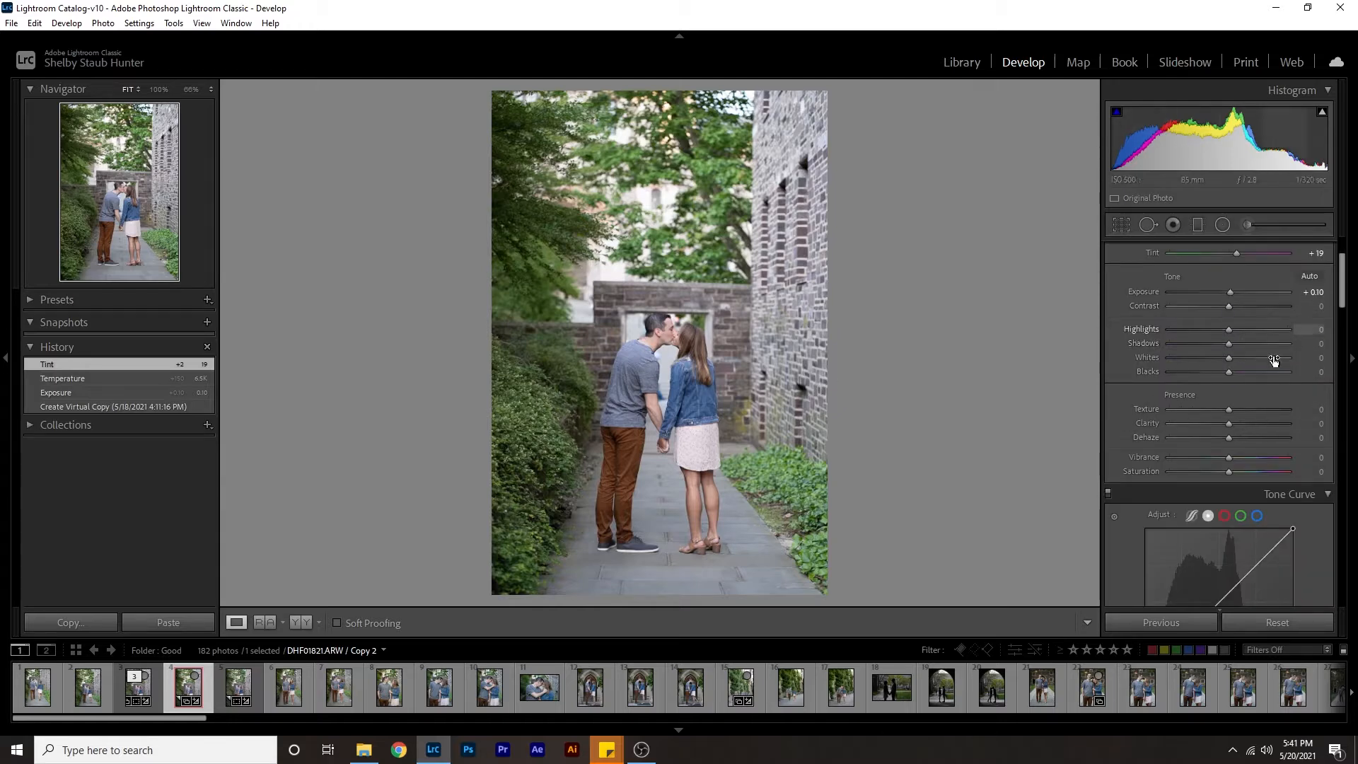
mouse_move(1216, 358)
mouse_down()
mouse_move(1181, 361)
mouse_move(1198, 358)
mouse_up()
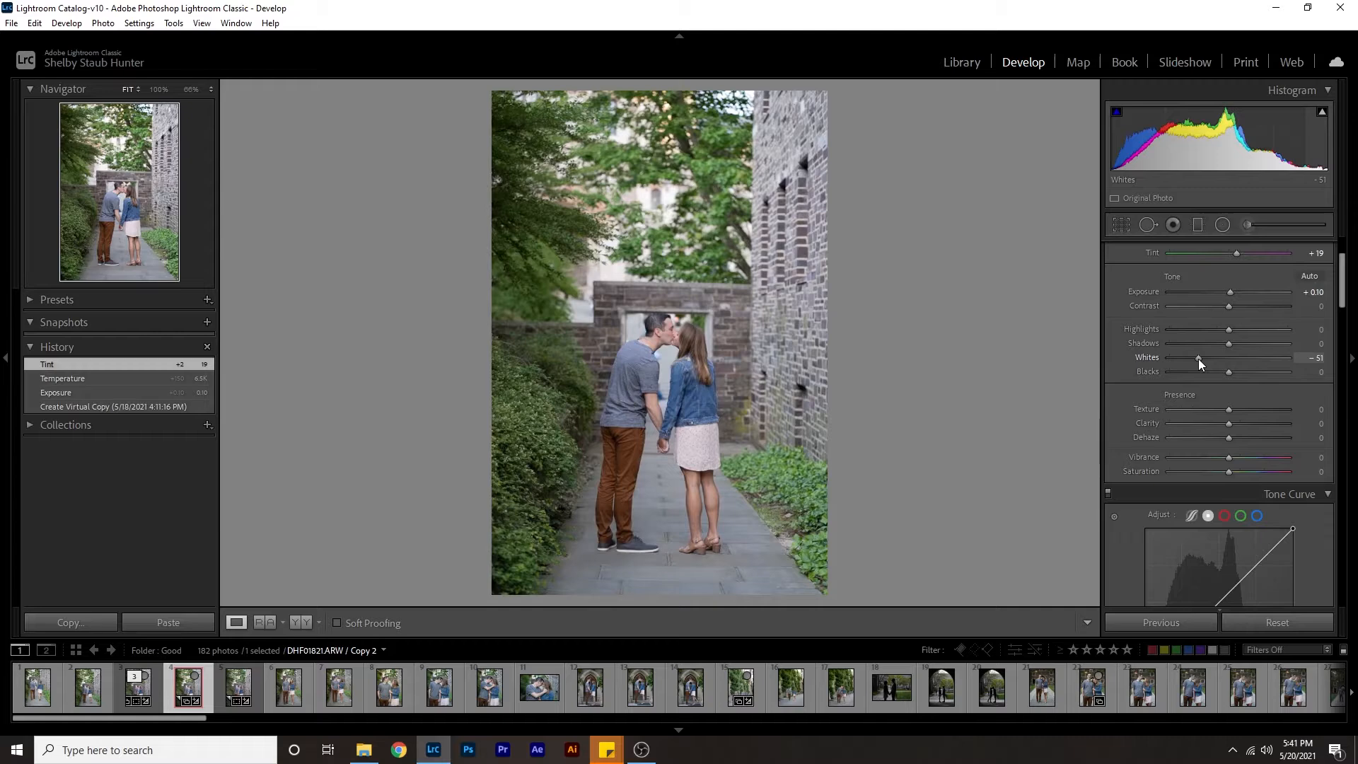
mouse_move(1198, 359)
mouse_down()
mouse_move(1279, 355)
mouse_move(1191, 359)
mouse_up()
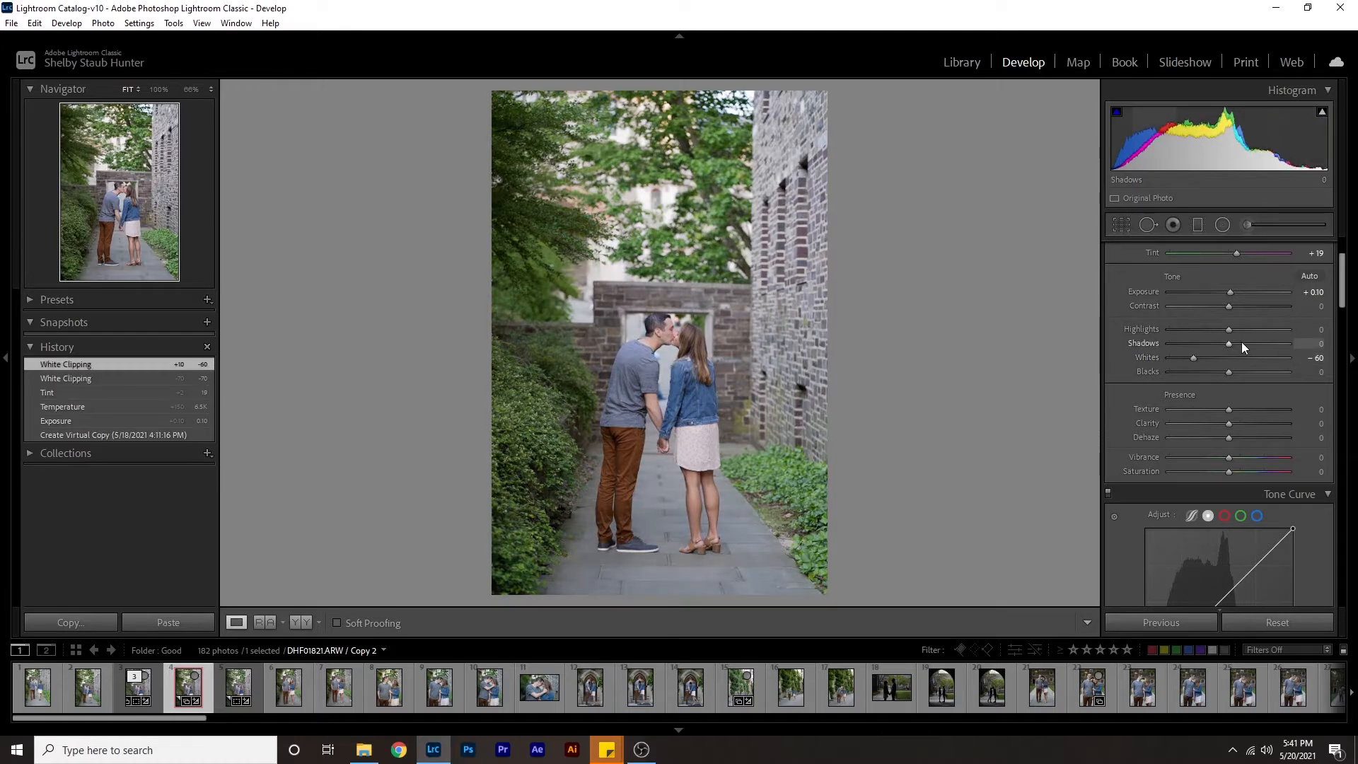
drag(1241, 342, 1246, 341)
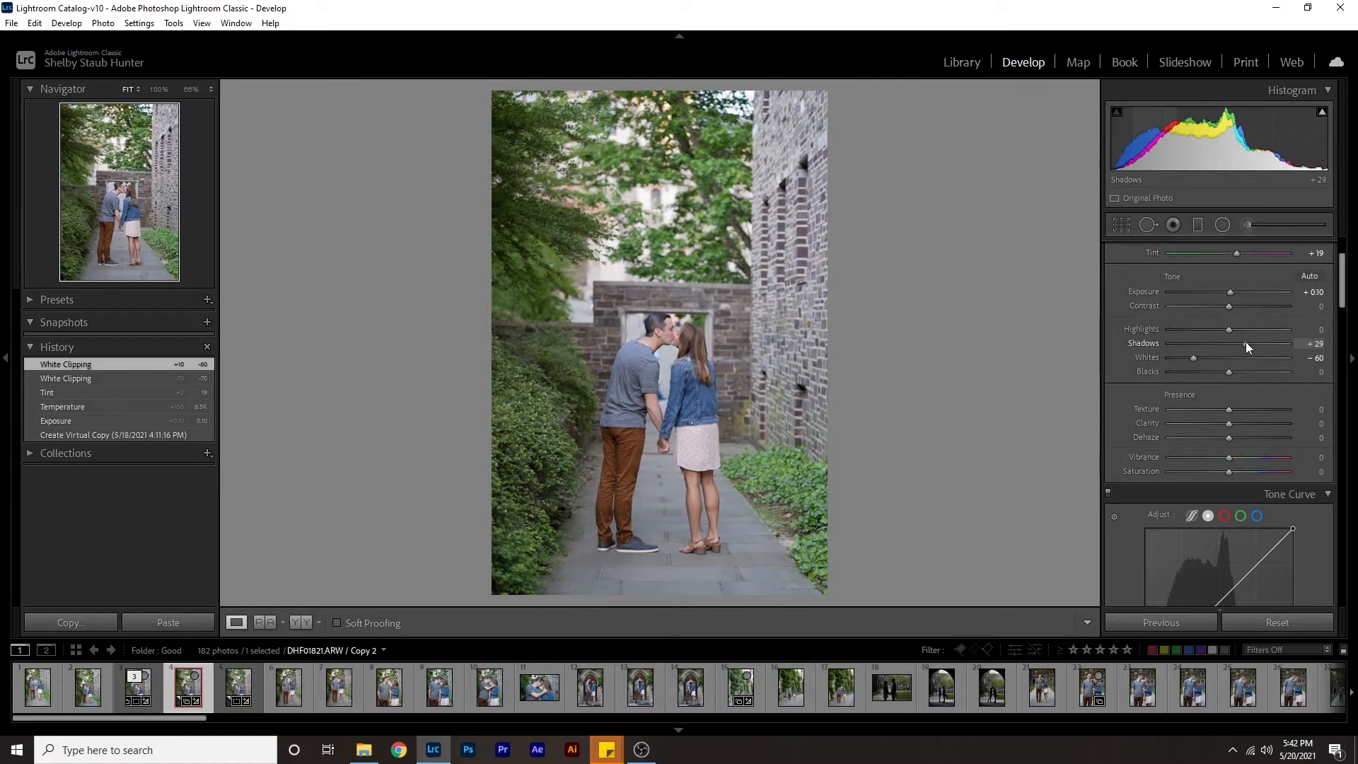
click(1237, 327)
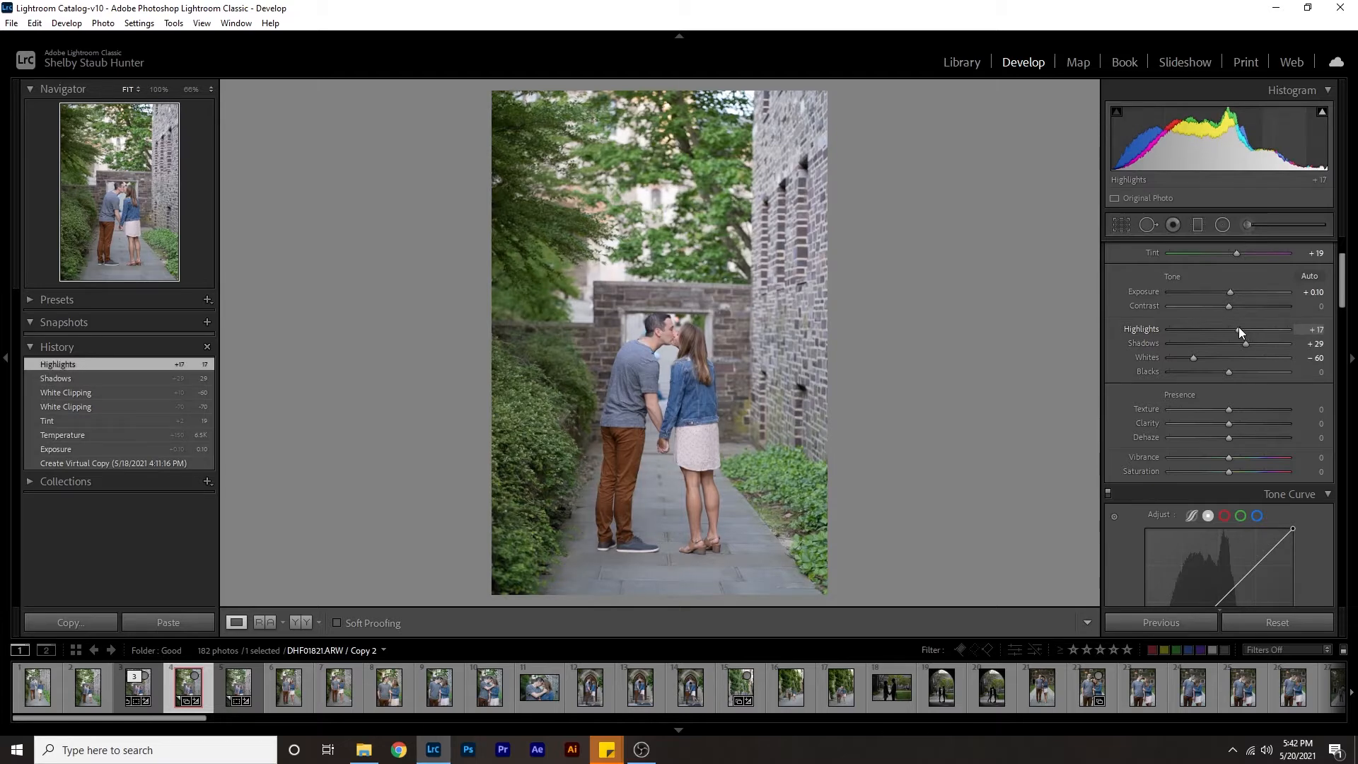
click(1314, 371)
text(-6)
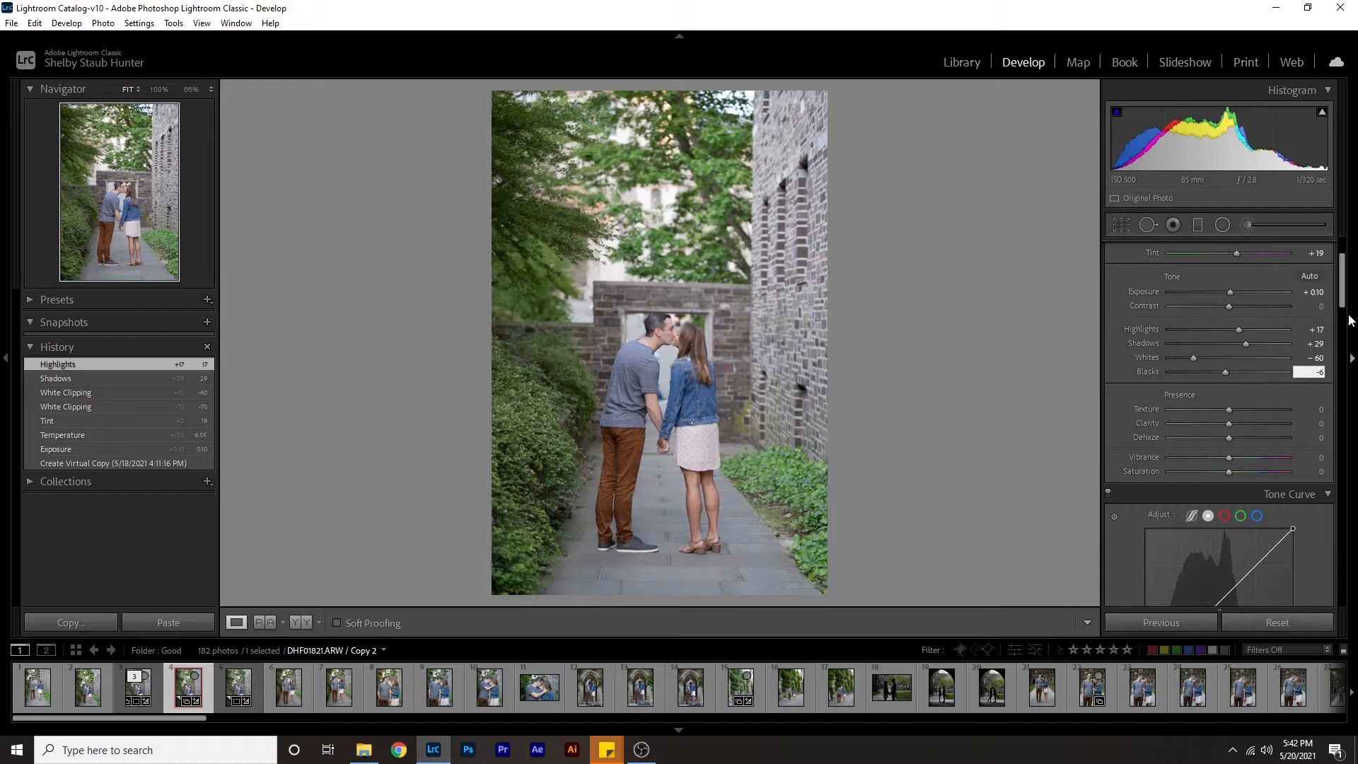
key(Return)
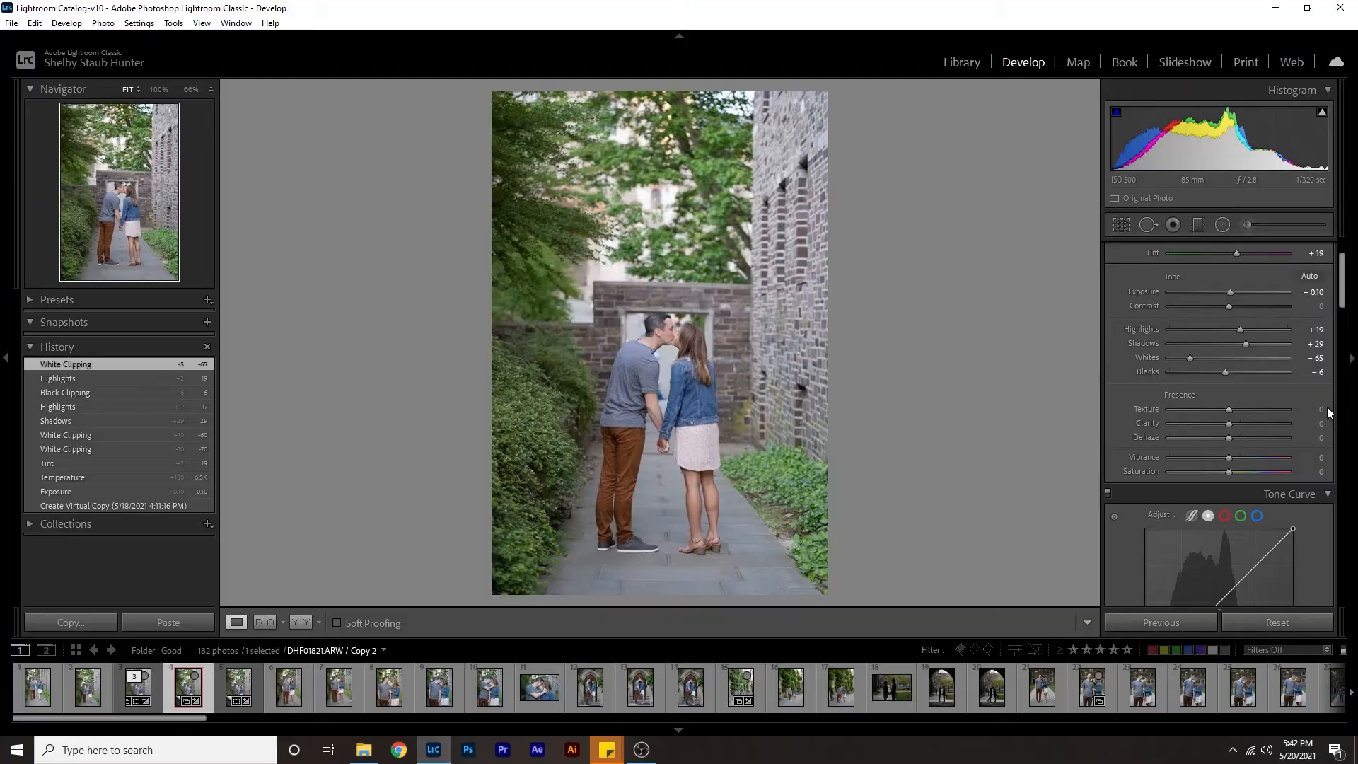
Set the photo's texture to +18 and its vibrance to +18.
click(1321, 409)
text(18)
key(Return)
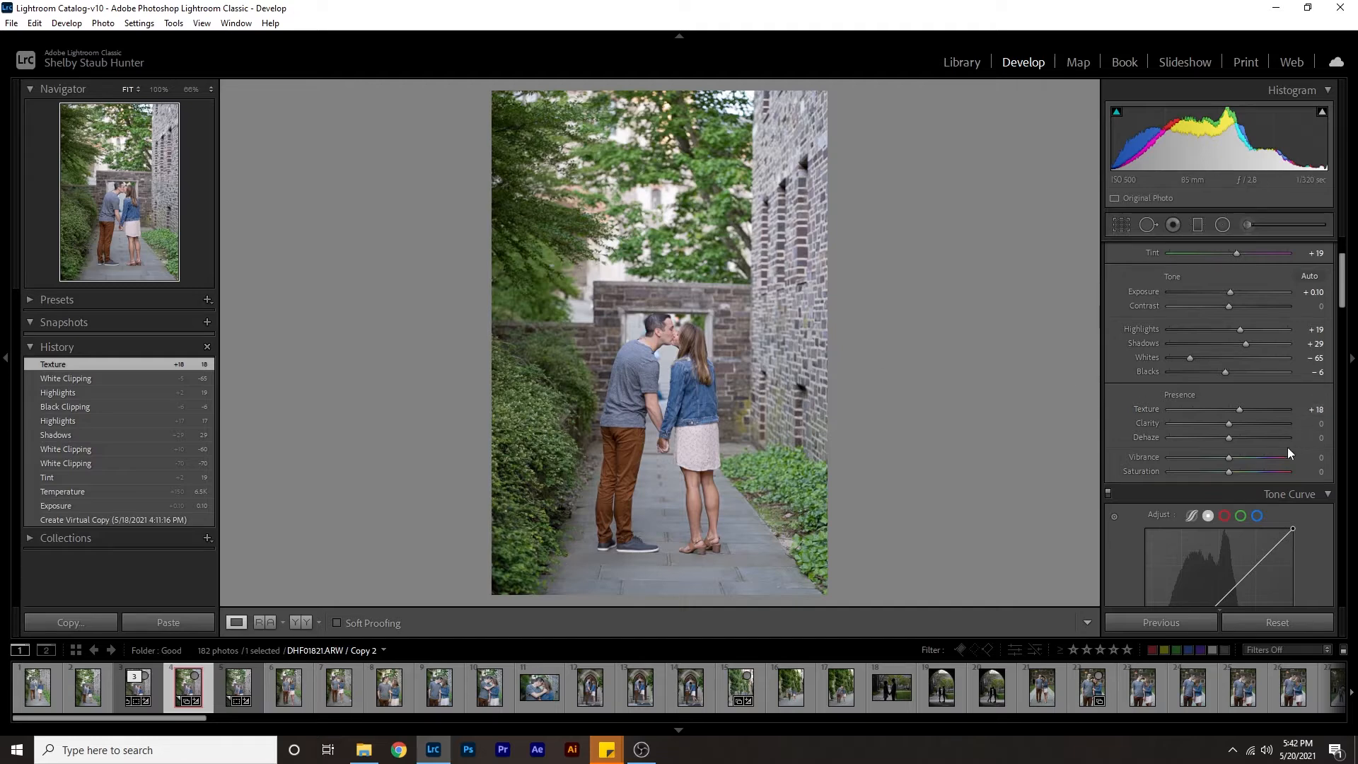
click(1320, 457)
text(18)
key(Return)
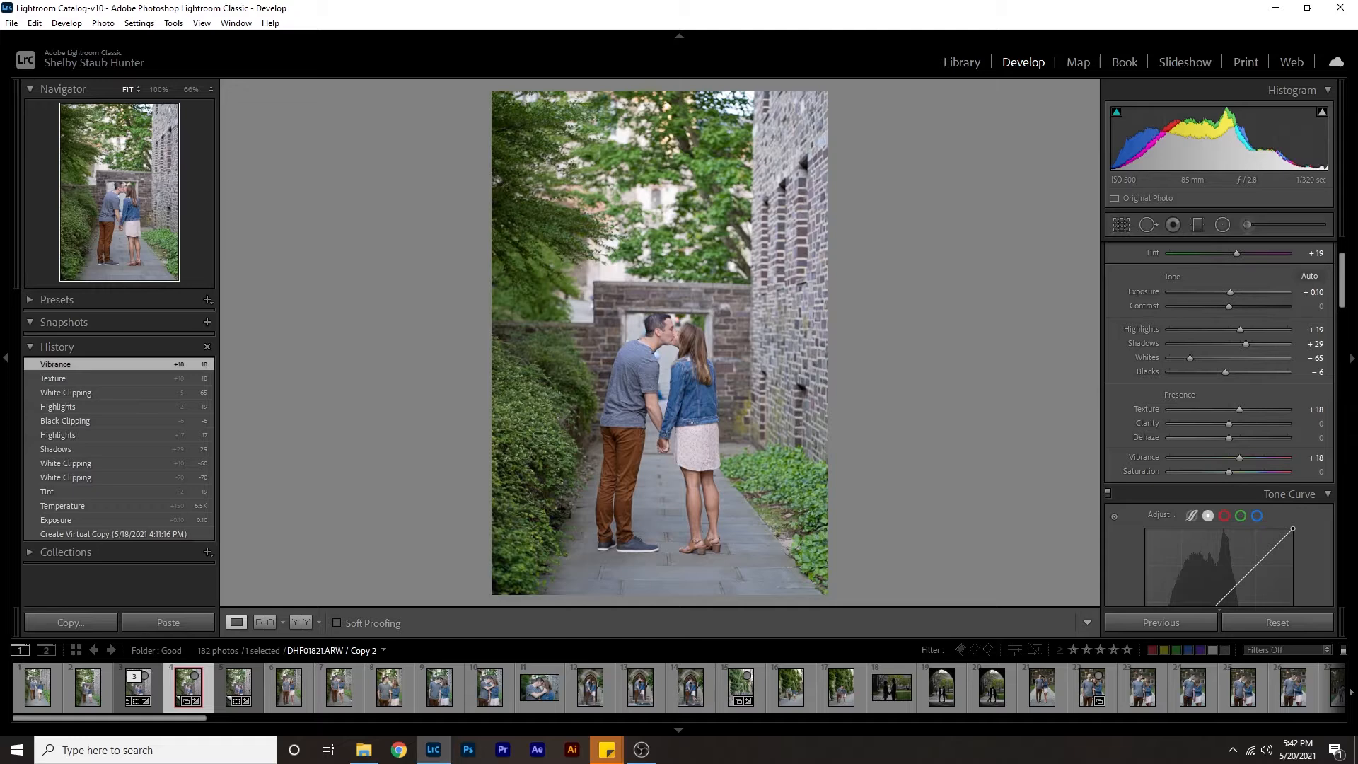
Reduce the HSL colour saturation to -48 for yellow, -7 for green and -3 for blue.
scroll(1196, 346, down, 10)
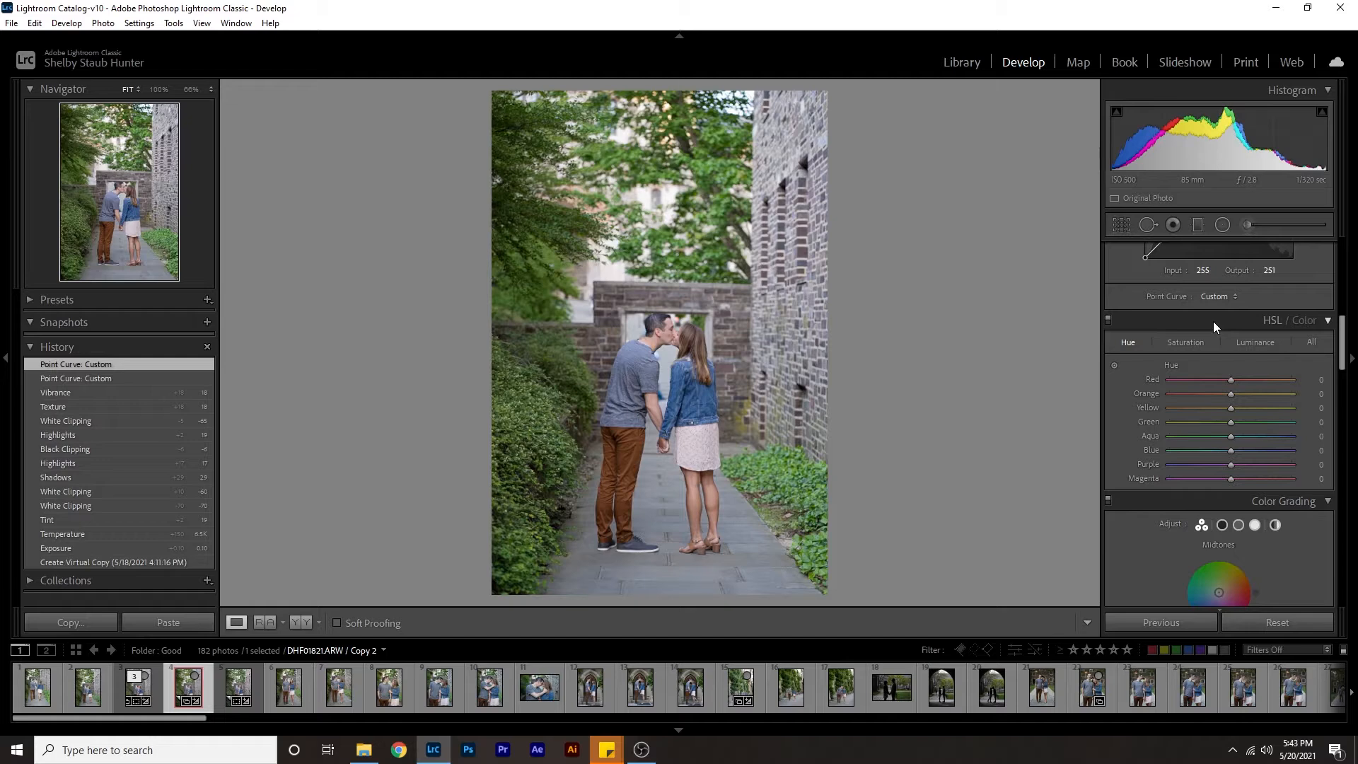
click(1181, 344)
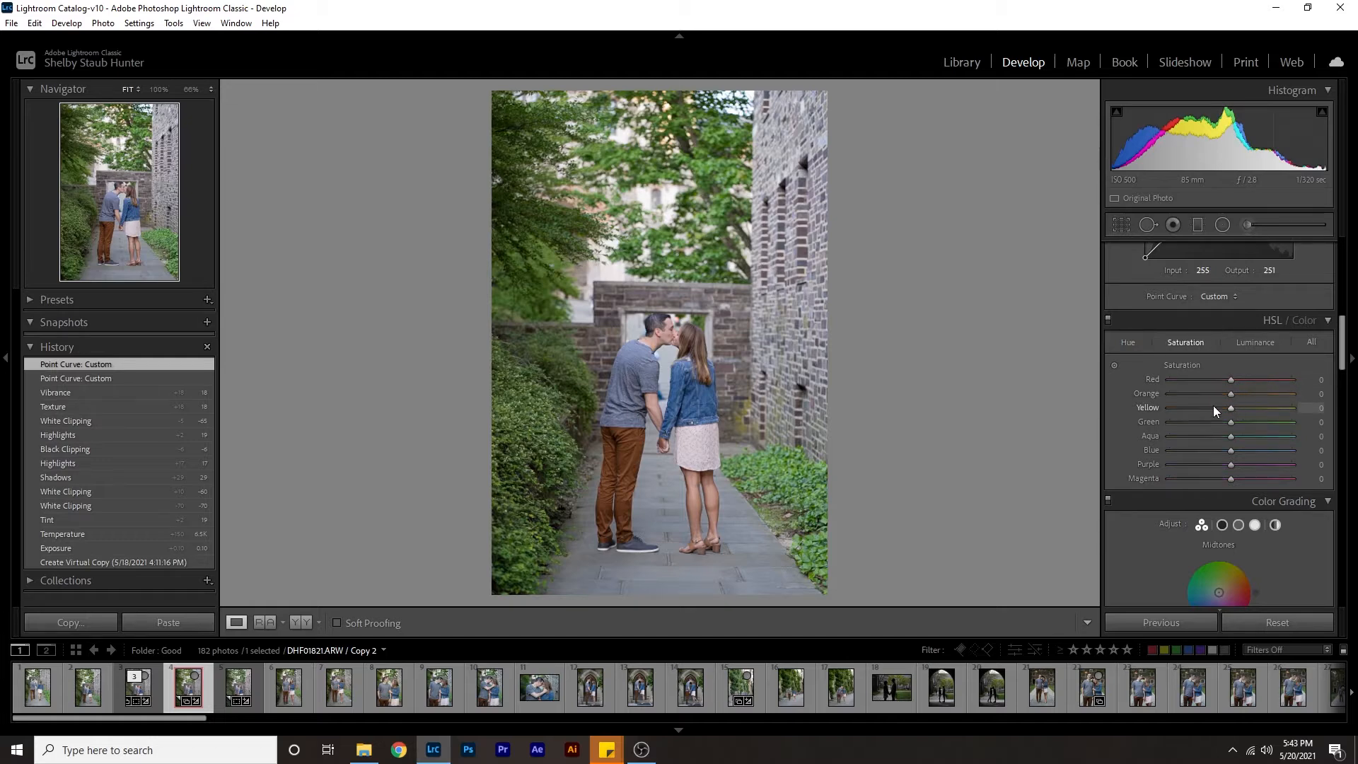
mouse_move(1206, 408)
mouse_down()
mouse_move(1188, 410)
mouse_move(1231, 402)
mouse_move(1198, 401)
mouse_up()
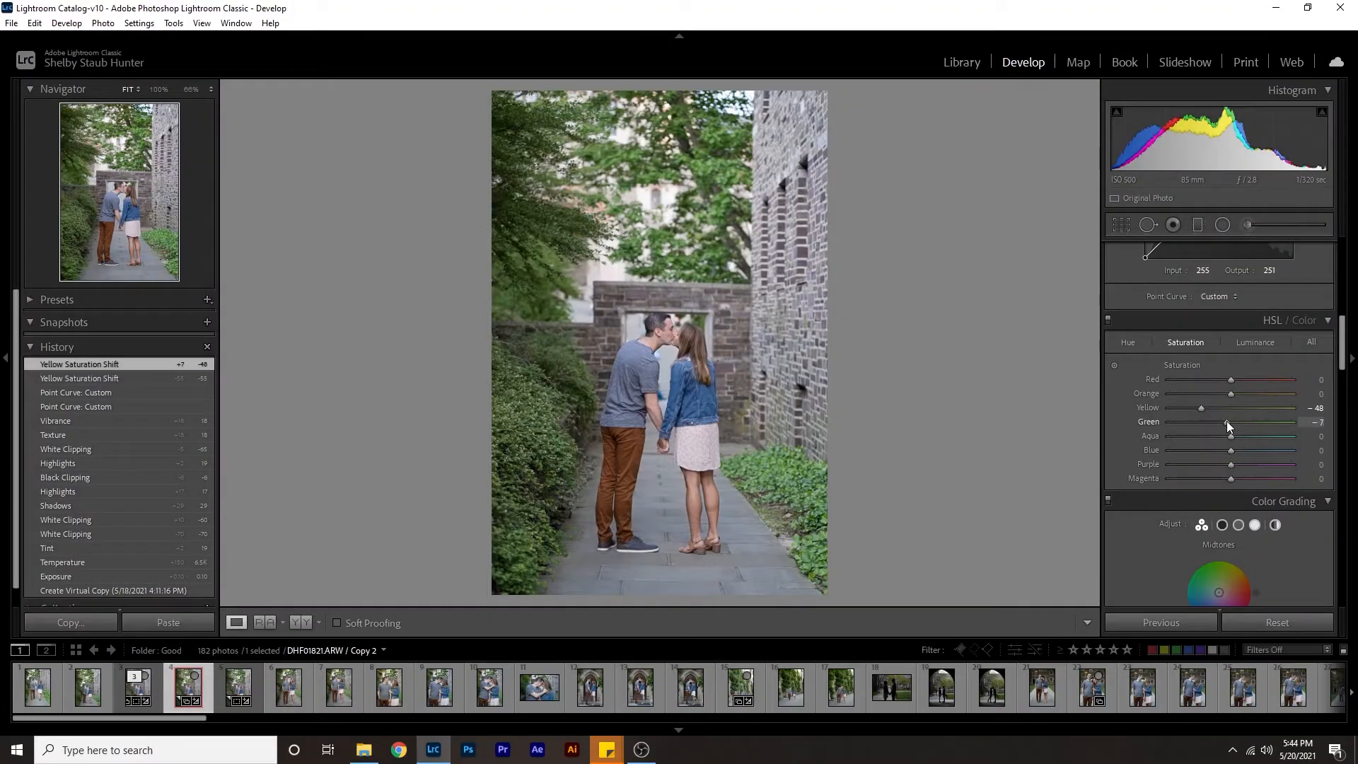
click(1316, 451)
text(- )
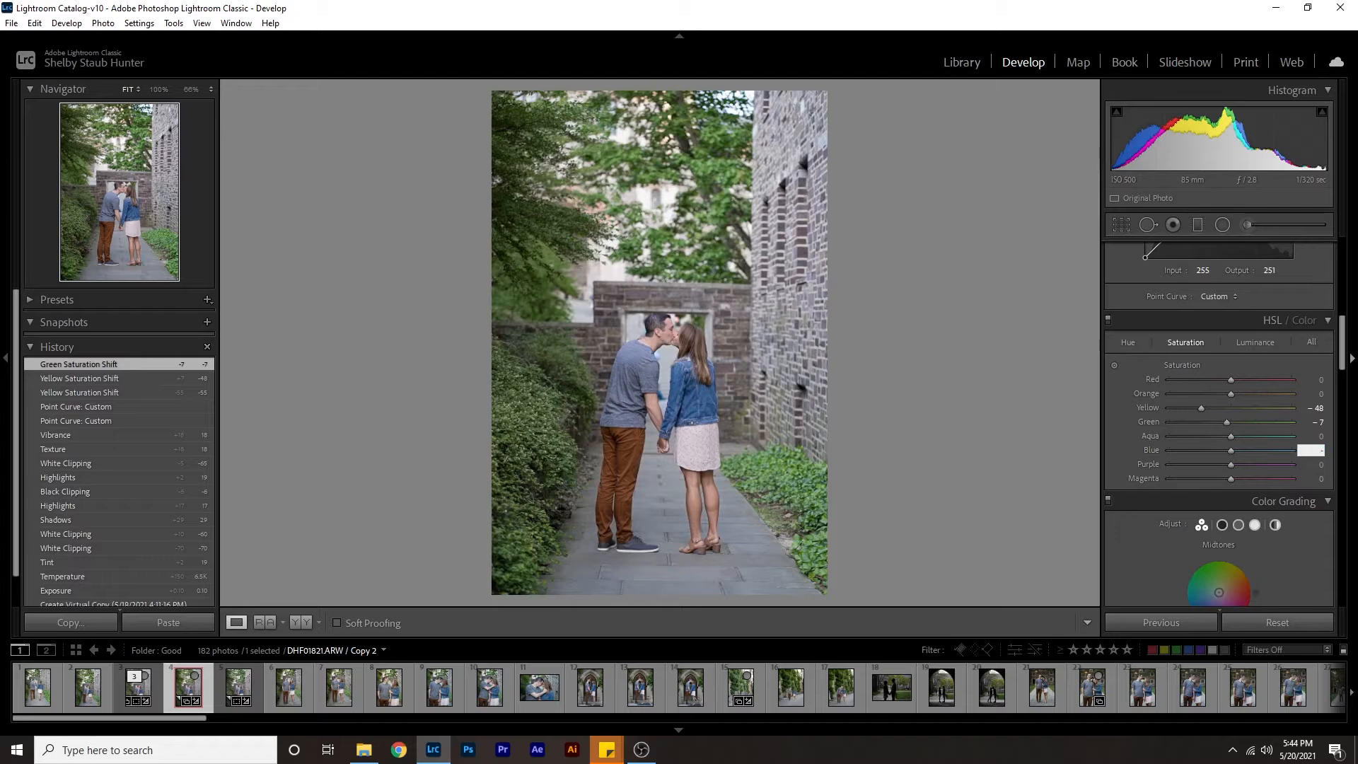
text(3)
key(Return)
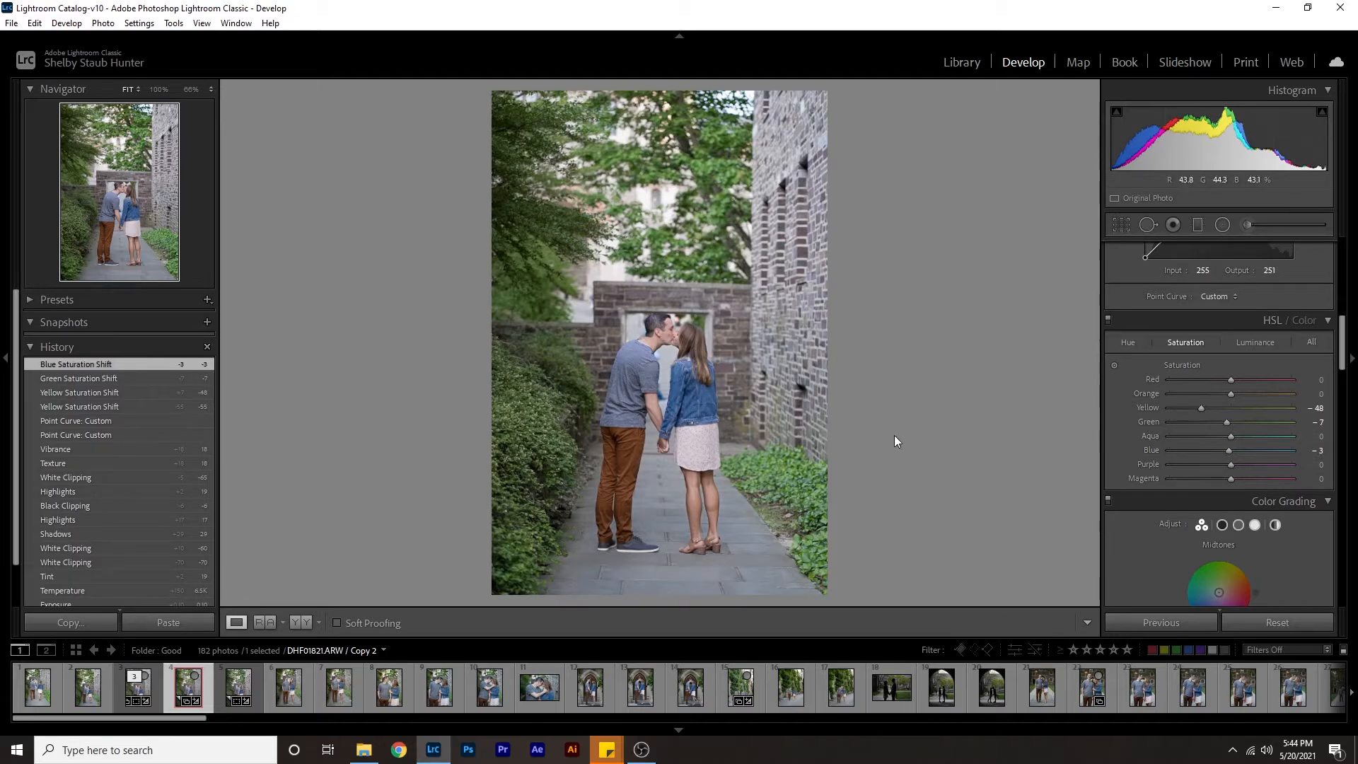
Shift the green hue to +11 and the blue hue to +5, testing the green extreme first.
click(1129, 340)
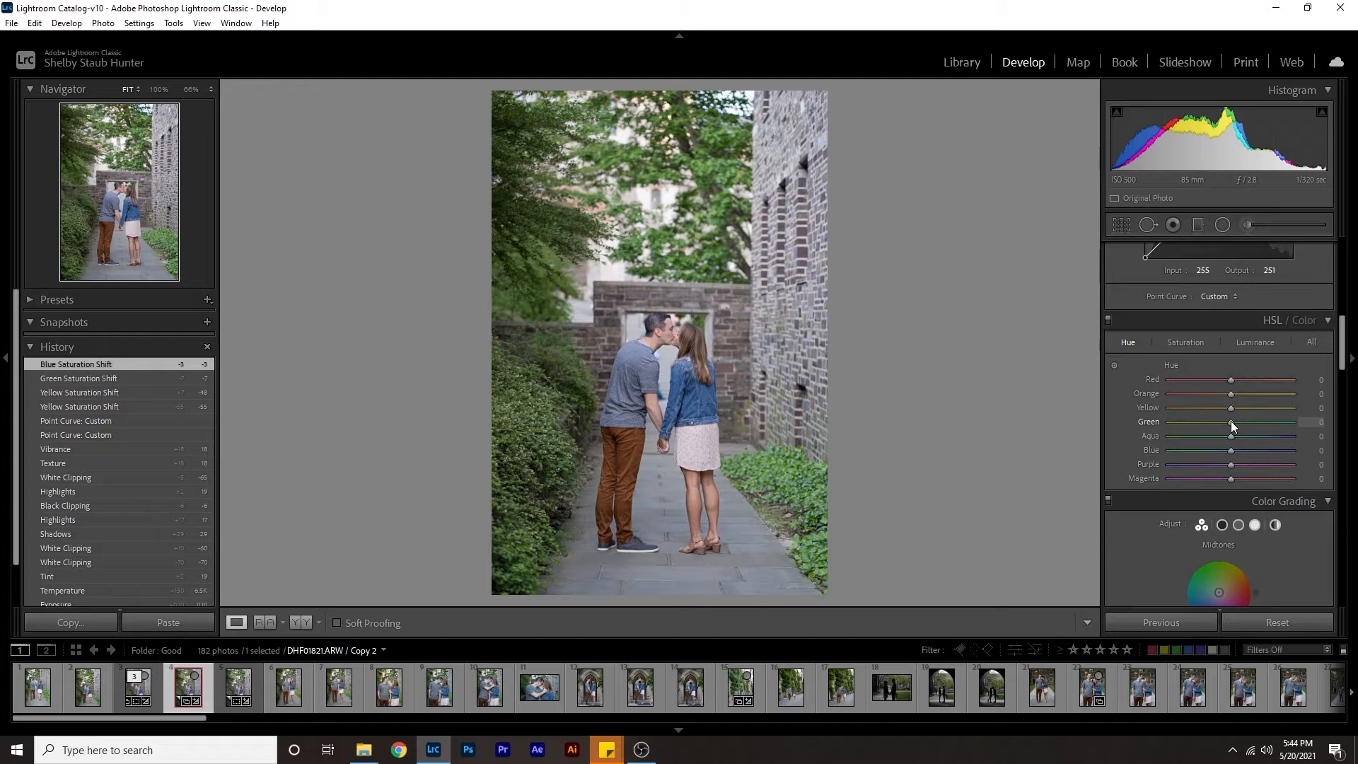
drag(1232, 422, 1288, 418)
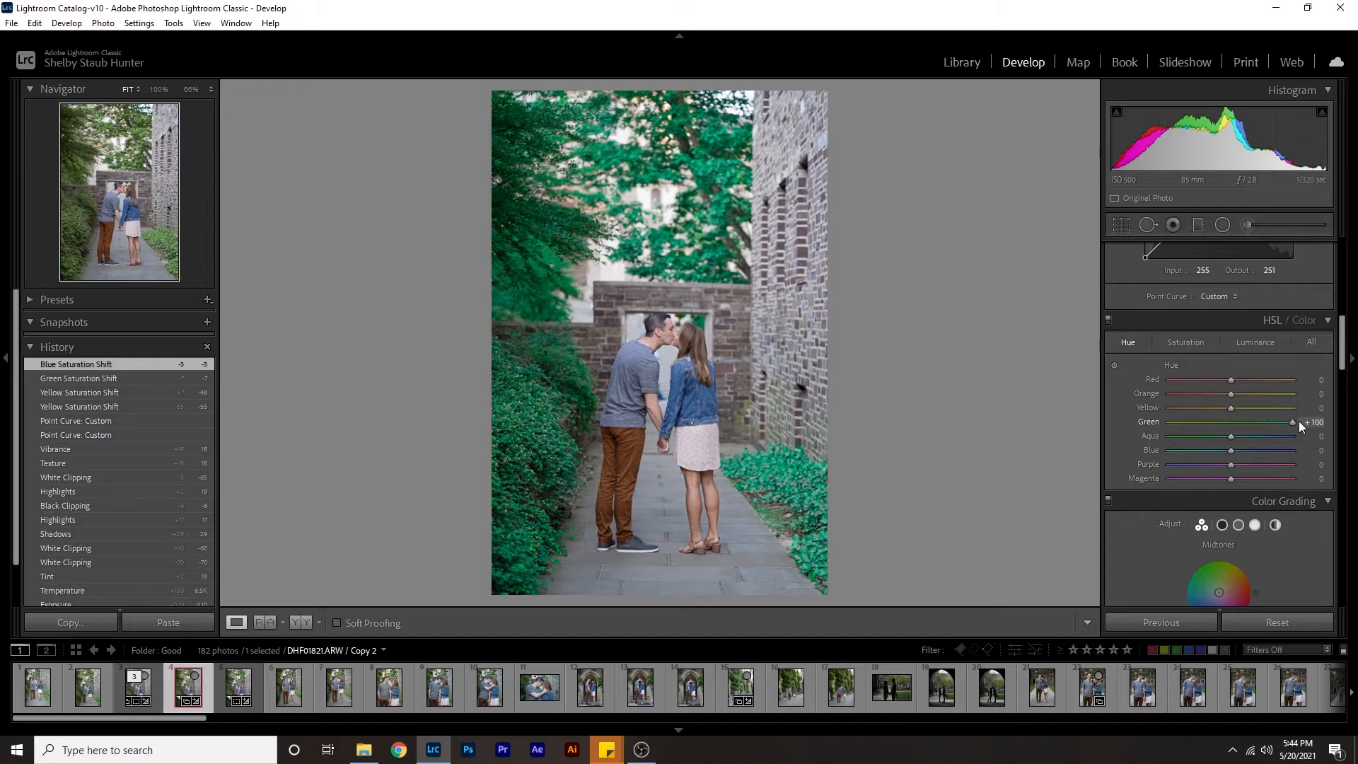
drag(1297, 421, 1238, 422)
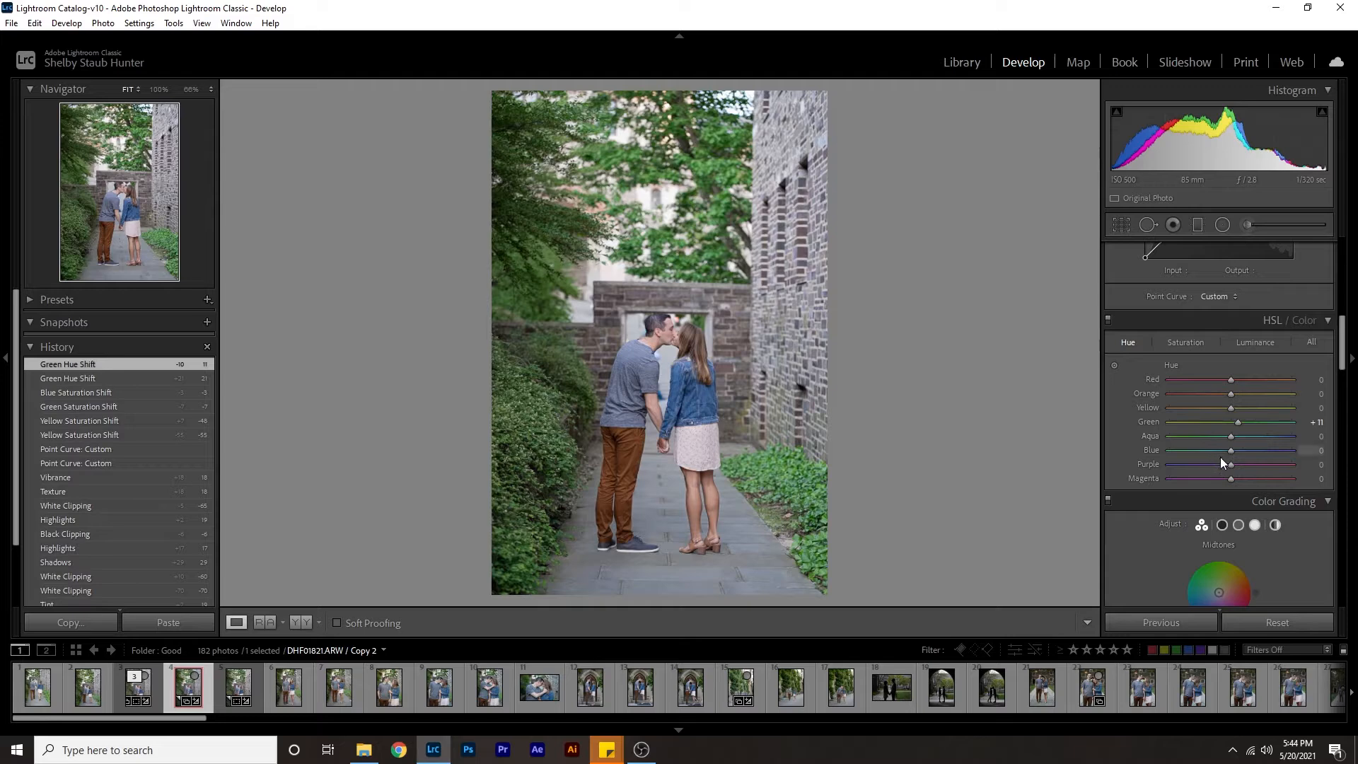
click(1320, 450)
text(5)
key(Return)
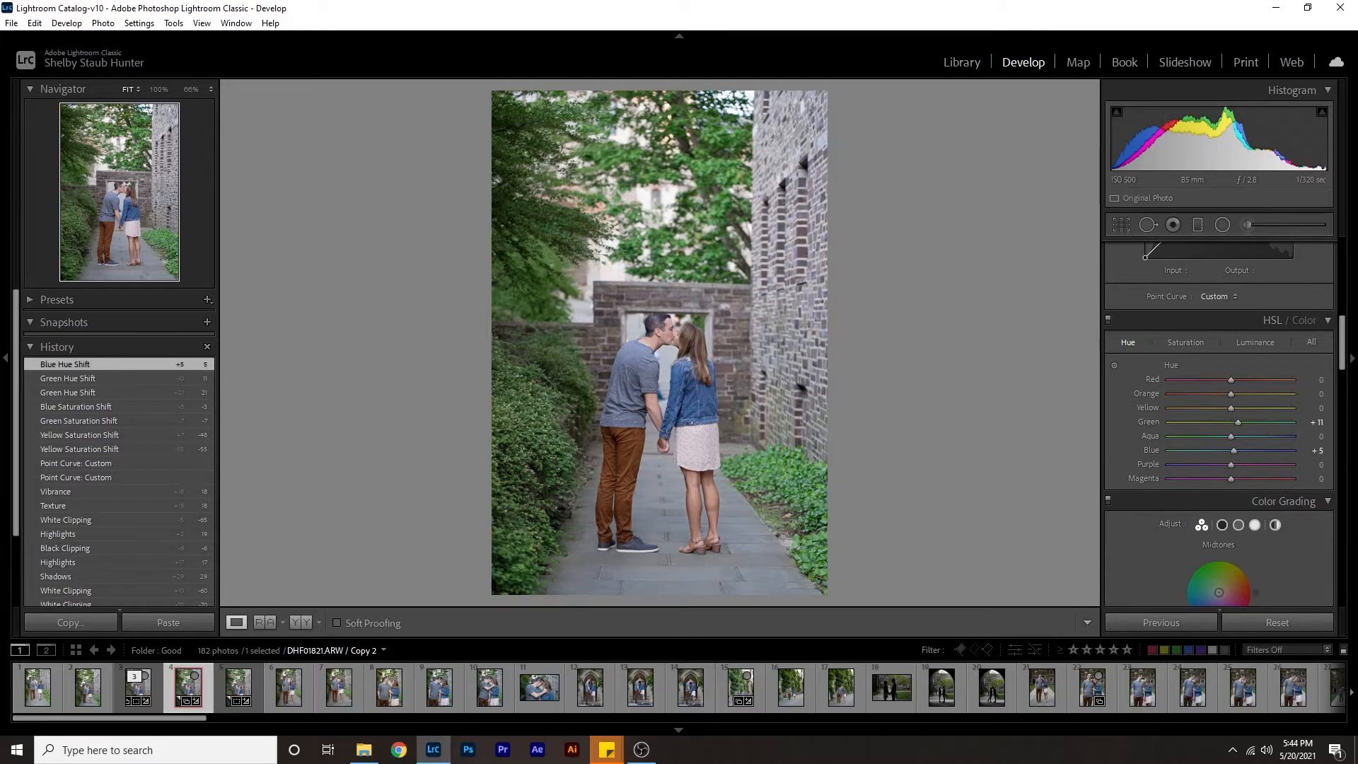
Lower the green luminance to -10 and the blue luminance slightly, and reduce the green saturation to -29.
click(1251, 337)
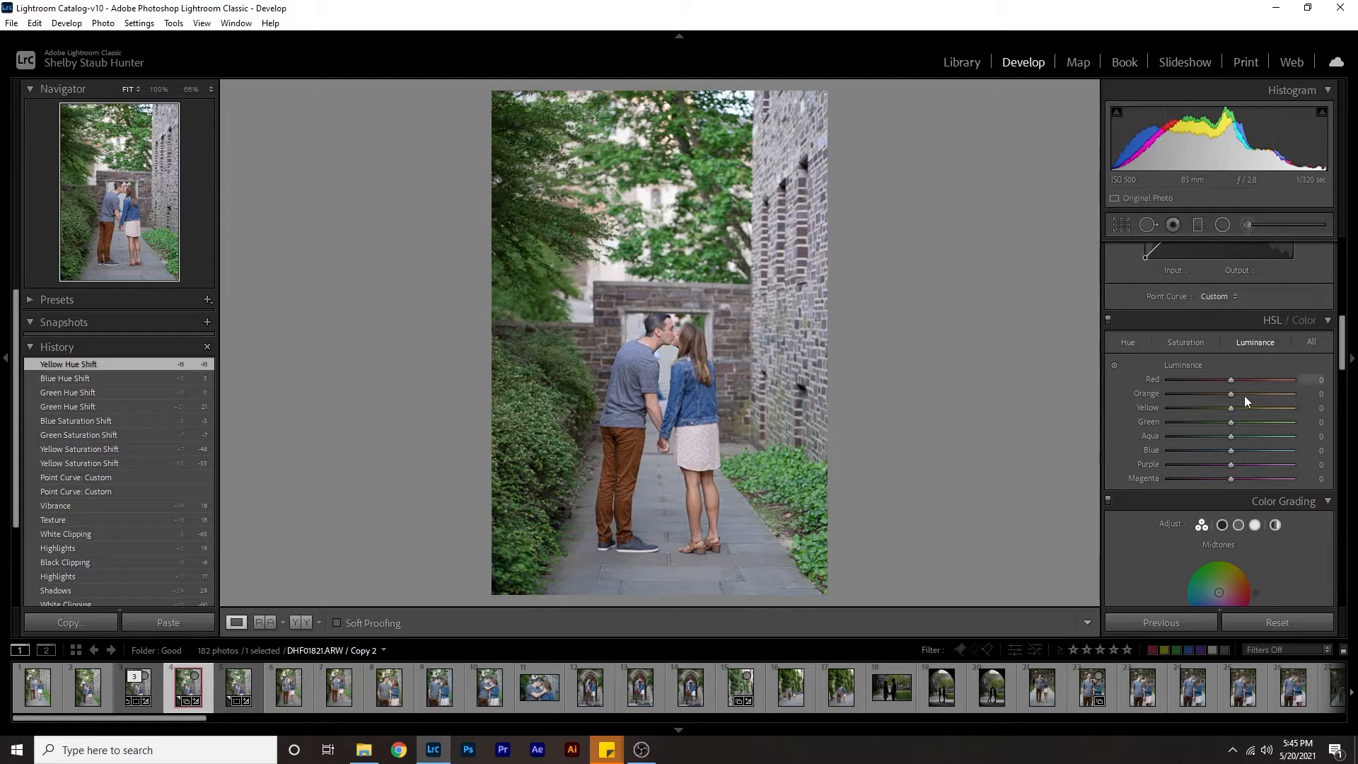
drag(1229, 422, 1231, 450)
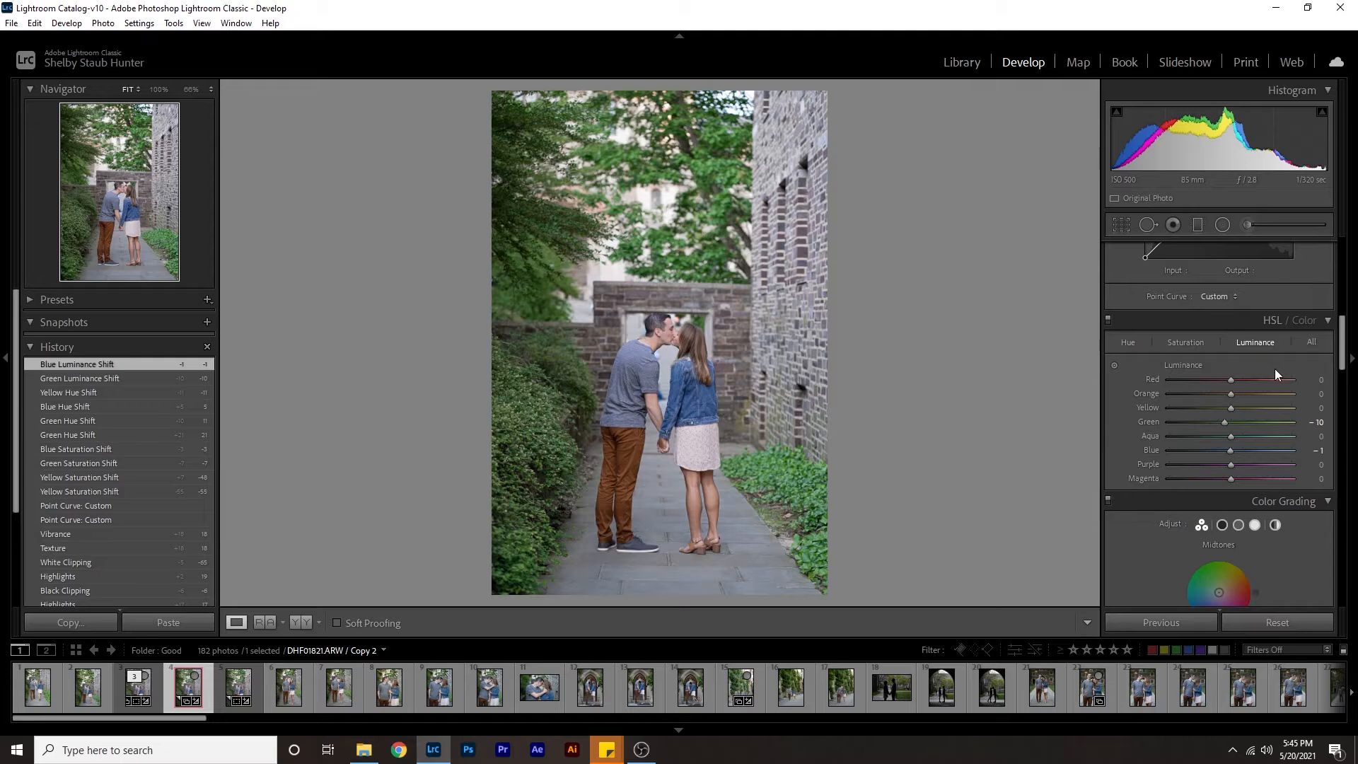
click(1181, 343)
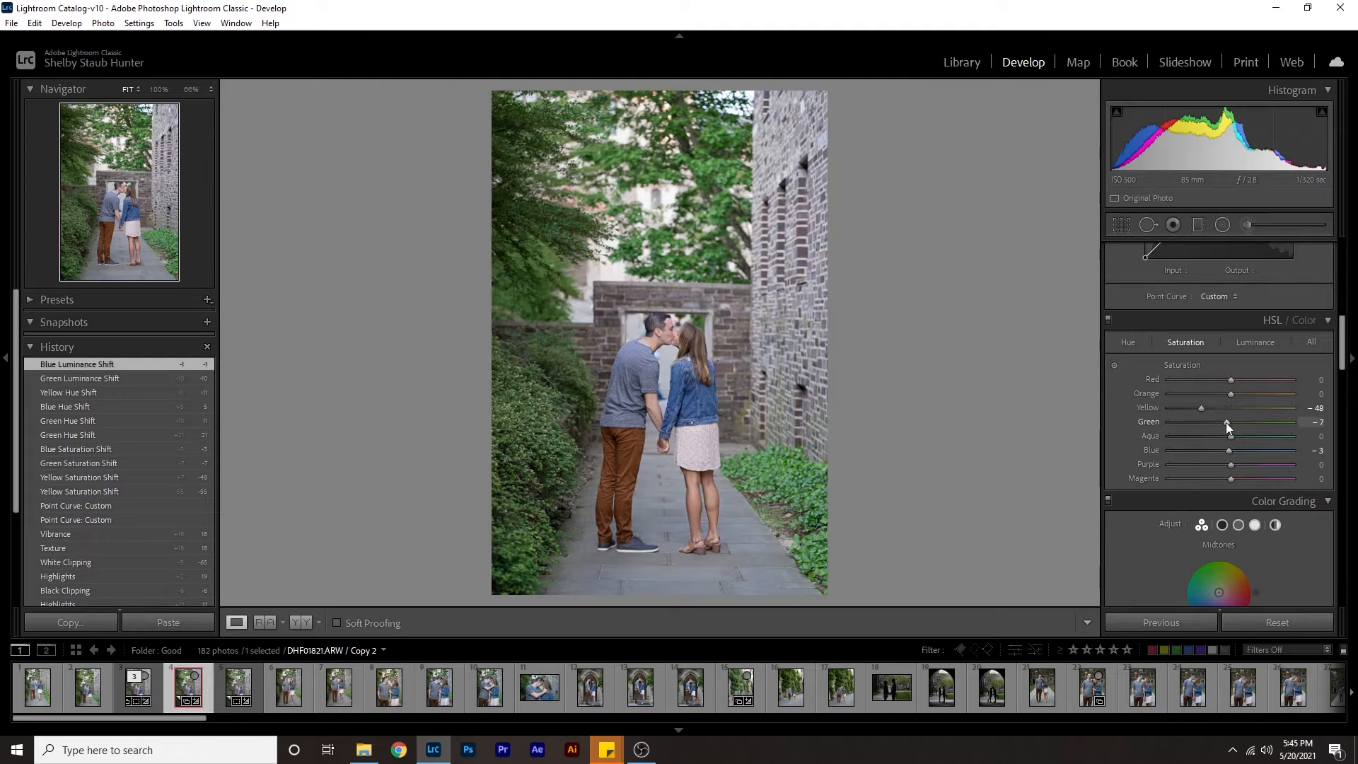
drag(1226, 422, 1216, 423)
drag(1215, 423, 1211, 423)
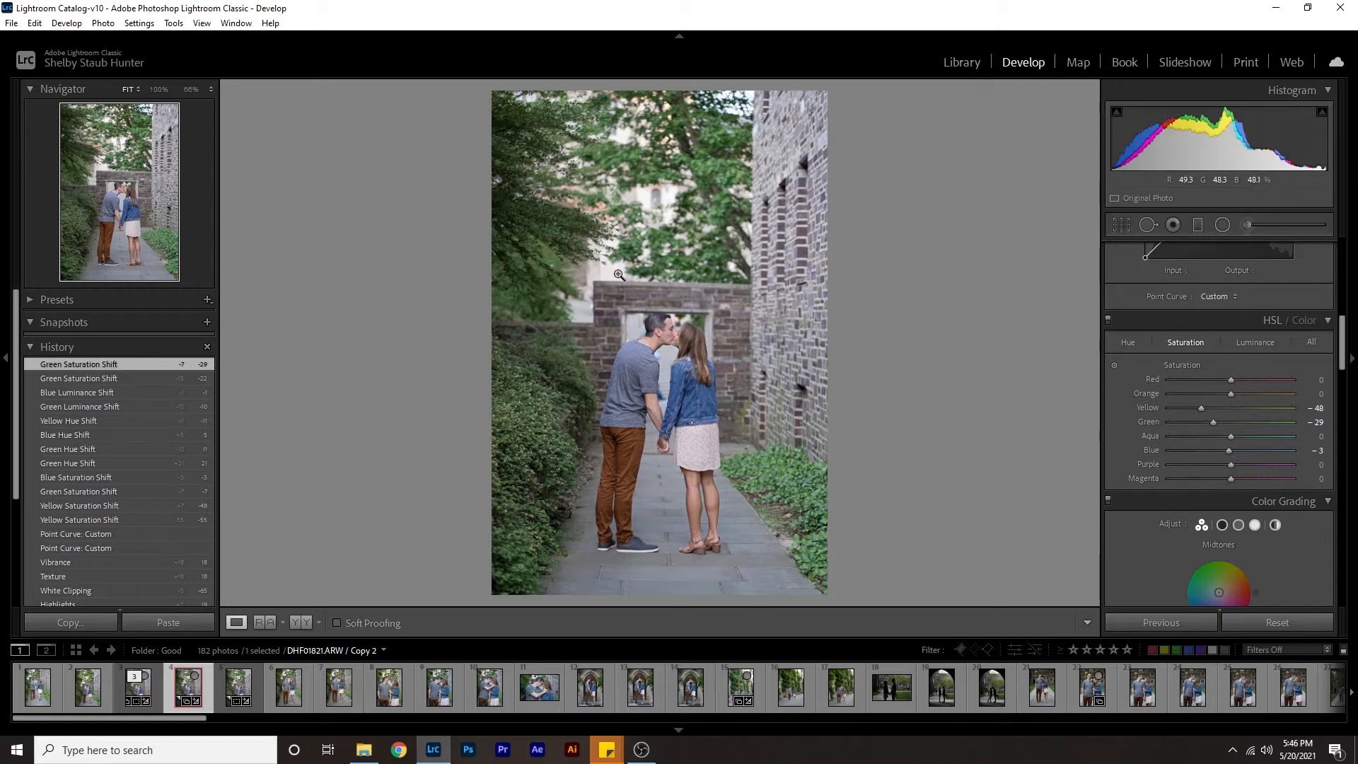
Toggle the HSL colour adjustments off and on repeatedly to compare the photo, leaving them enabled.
click(1108, 321)
click(1107, 320)
click(1108, 321)
click(1108, 321)
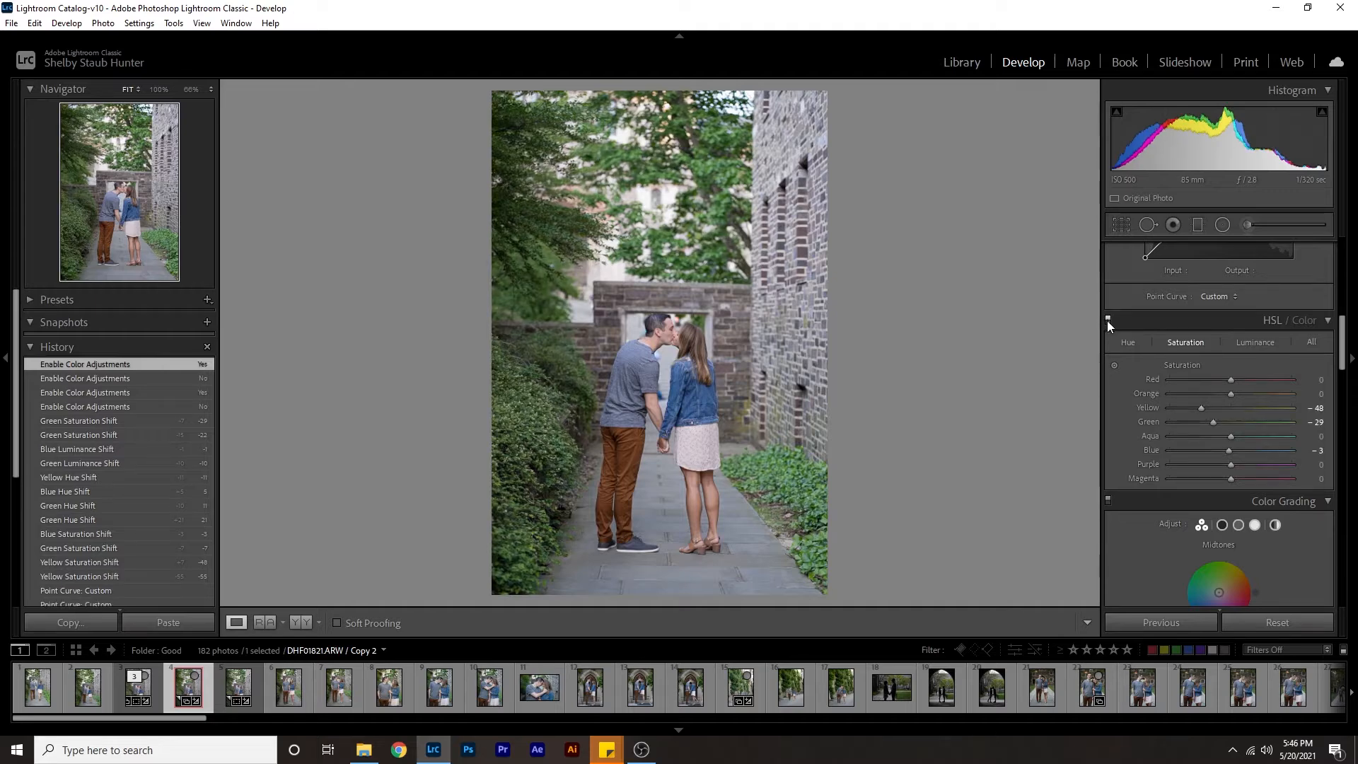
click(1108, 320)
click(1107, 320)
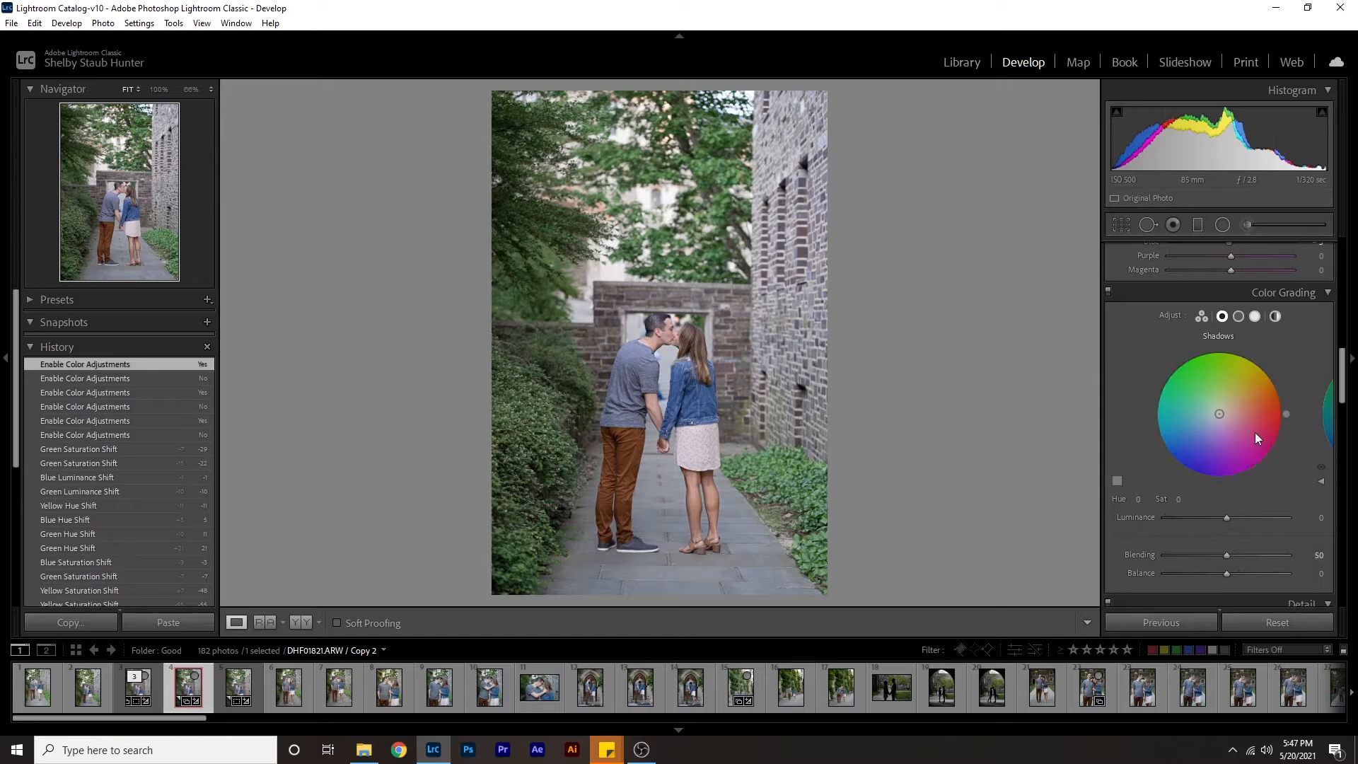
Colour grade the shadows with an orange hue of 36 and a saturation of 5.
drag(1285, 414, 1274, 376)
click(1179, 500)
text(5)
key(Return)
Colour grade the highlights with a blue hue of 257 and a saturation of 5.
click(1255, 315)
drag(1197, 479, 1204, 480)
click(1178, 500)
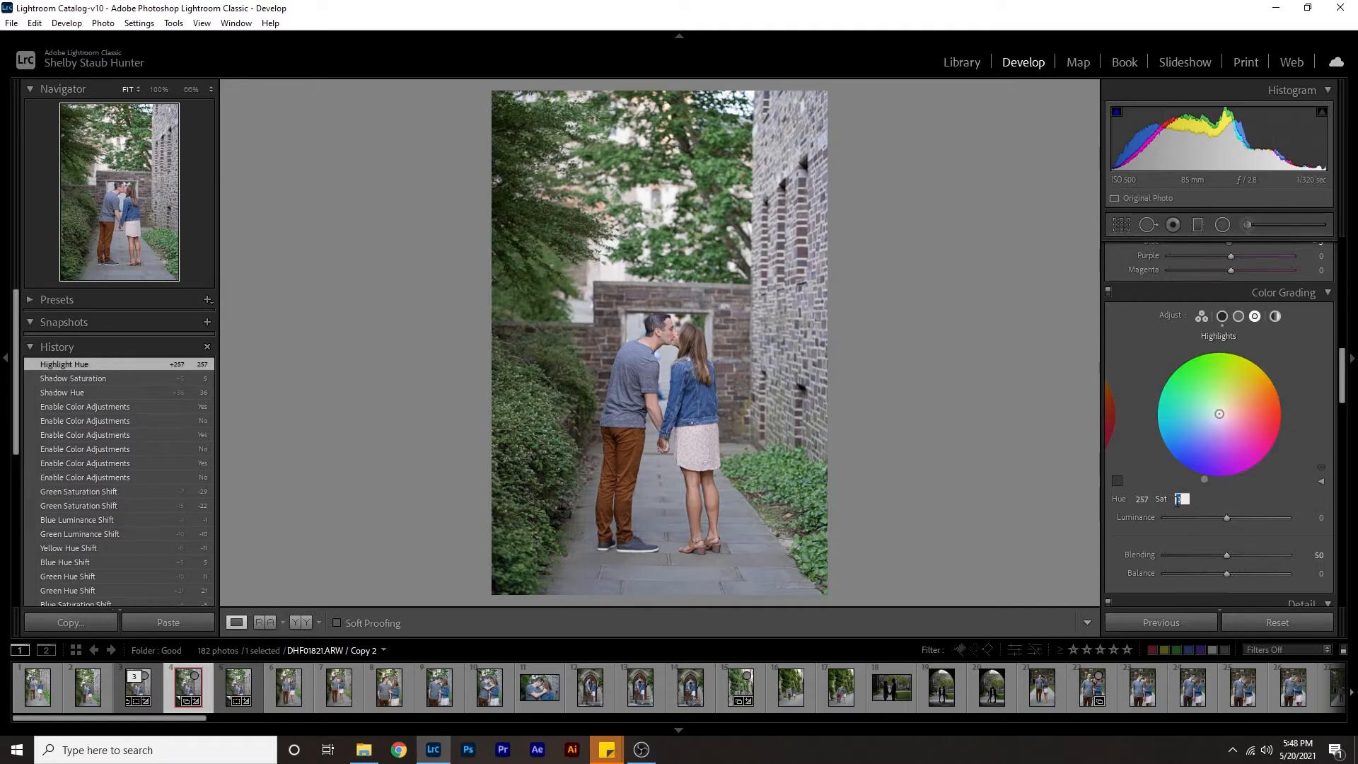
text(5)
key(Return)
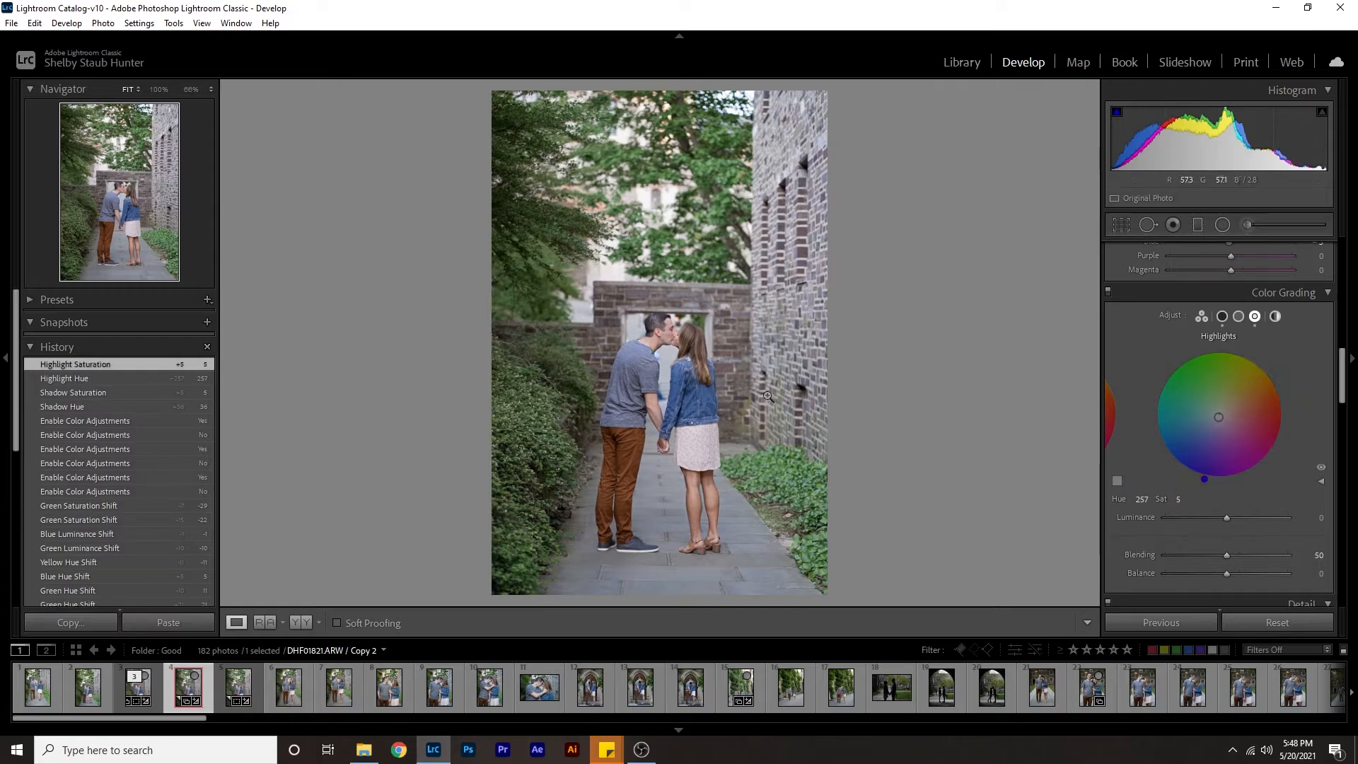
Try swapping the colour grading hues, 36 for highlights and 256 for shadows, compare the versions in the history, and restore the earlier grading.
drag(1269, 369, 1274, 375)
click(1224, 321)
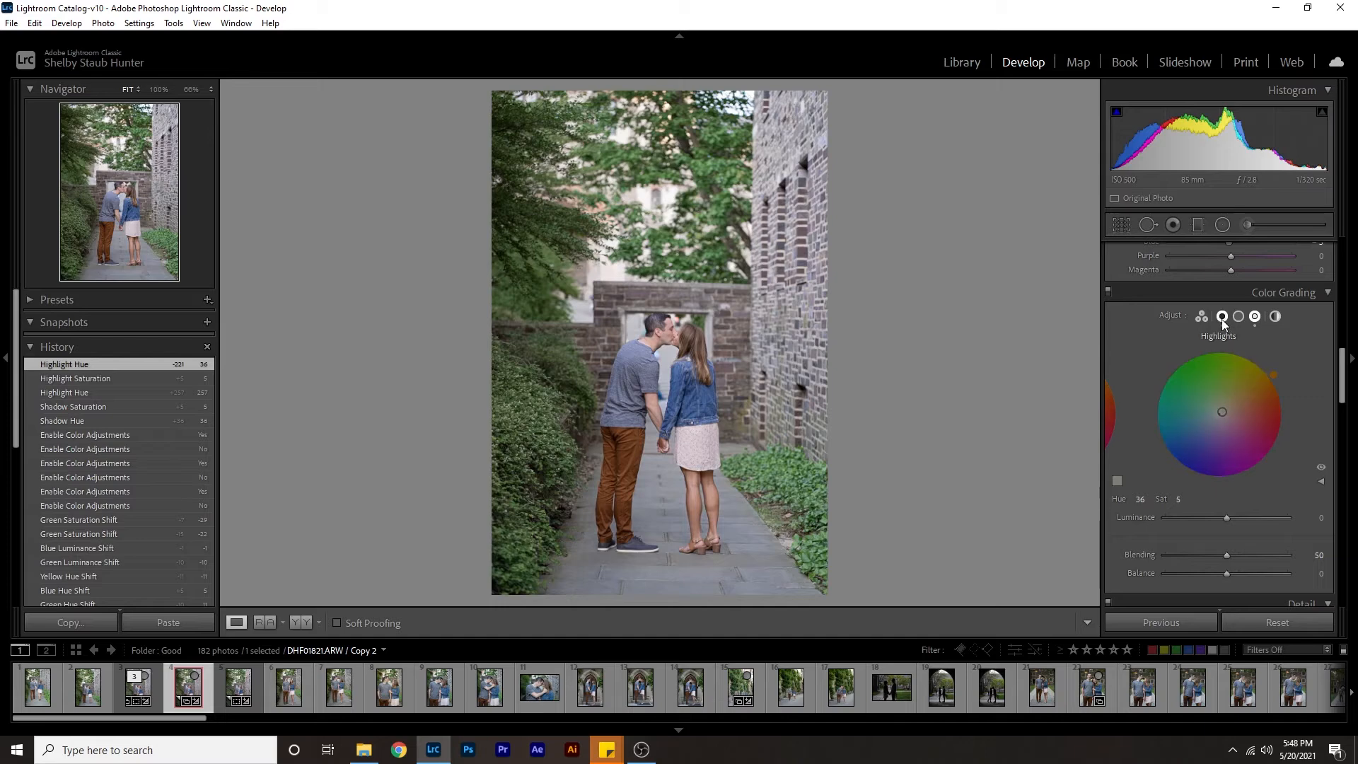
click(1202, 477)
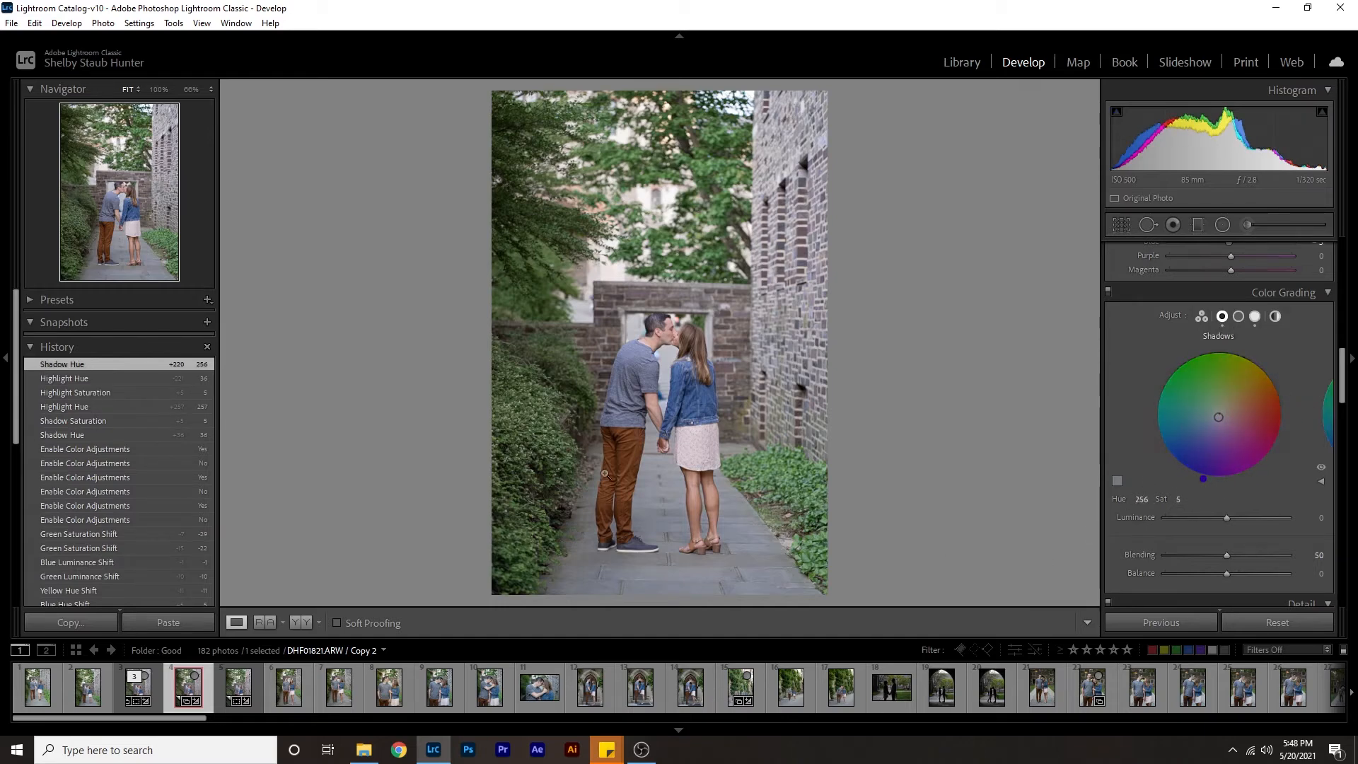
click(104, 392)
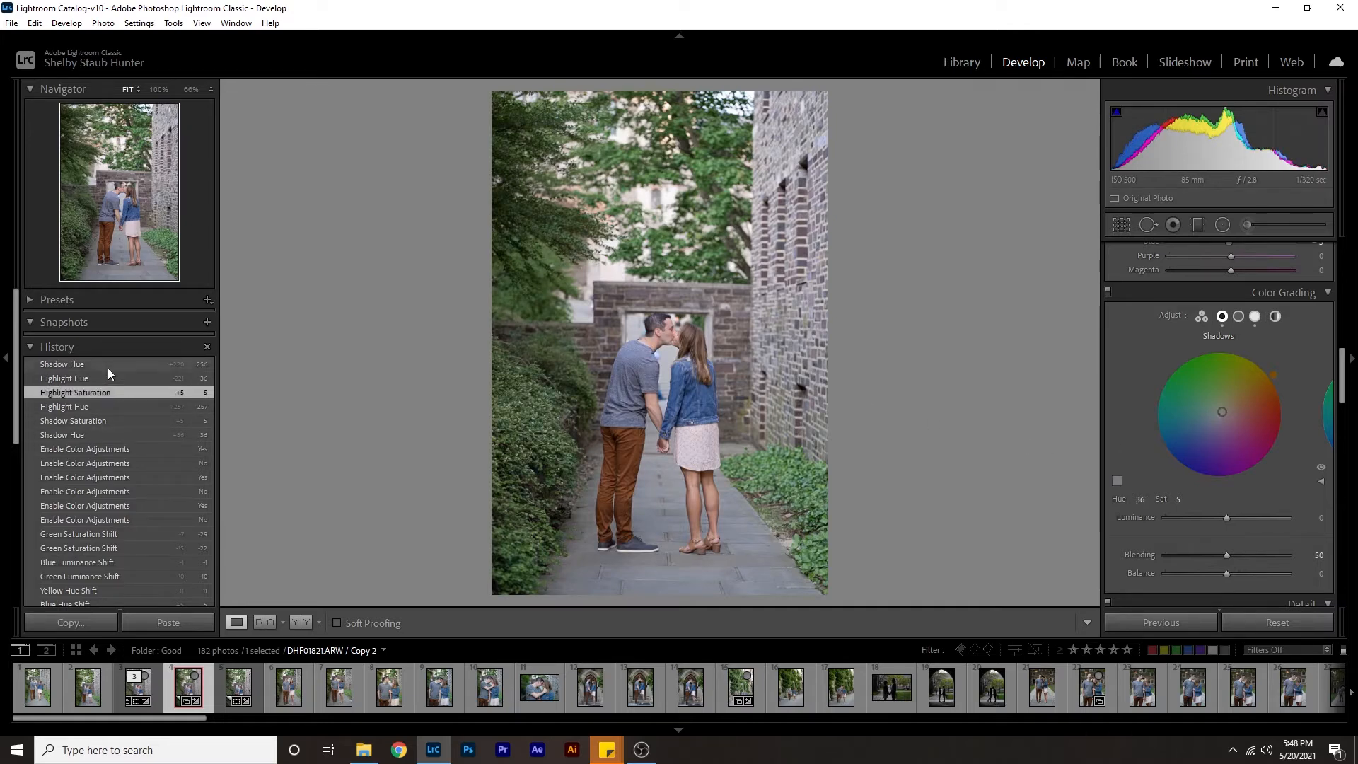
click(108, 368)
click(99, 393)
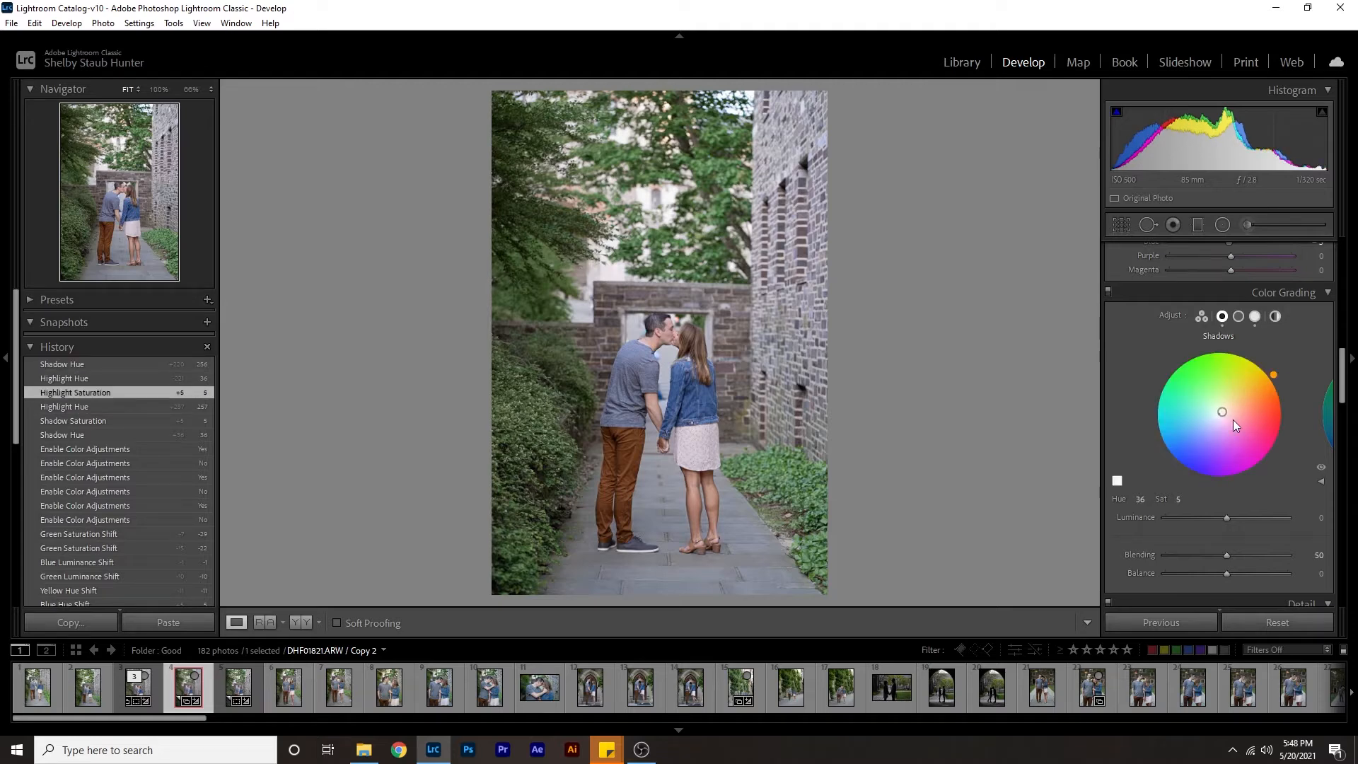
Reduce the colour grading saturation of the highlights to 3 and return to the shadows wheel.
click(1253, 316)
click(1180, 500)
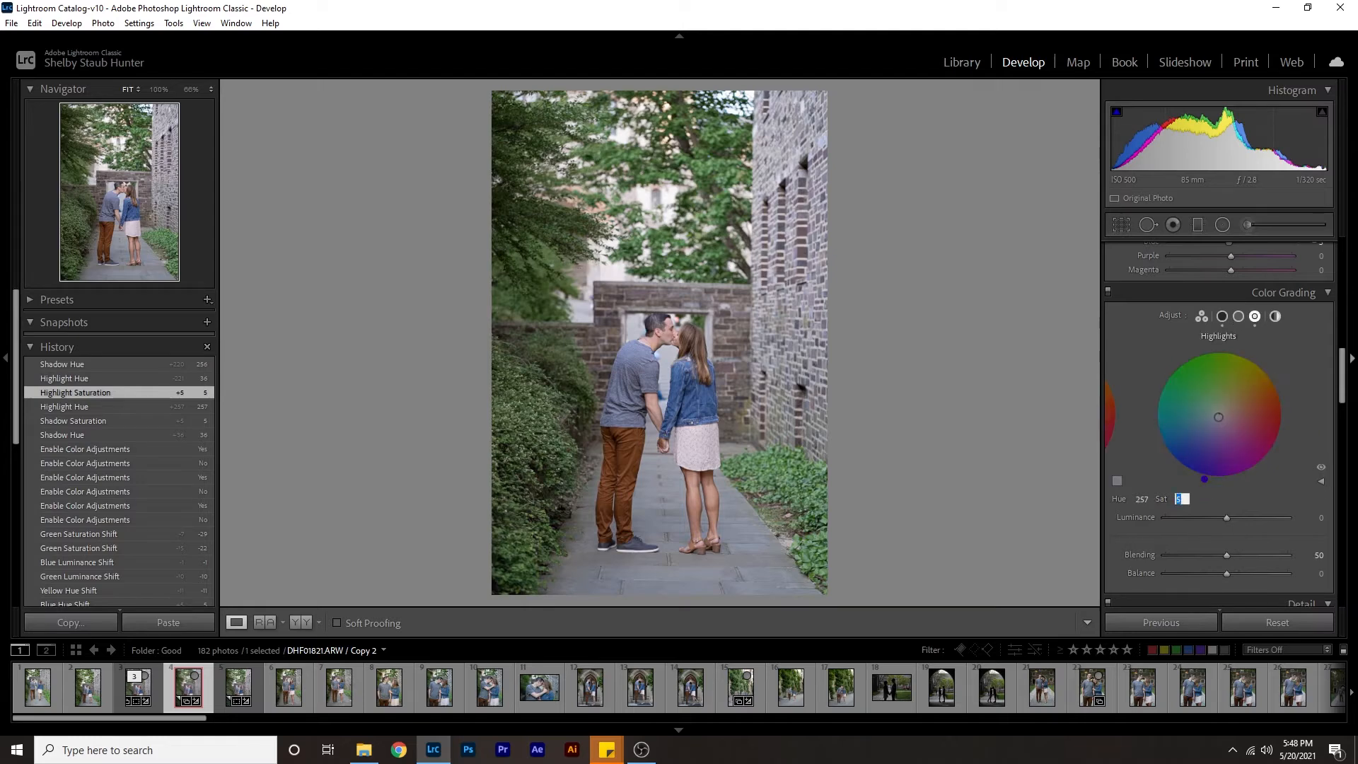
text(3)
key(Return)
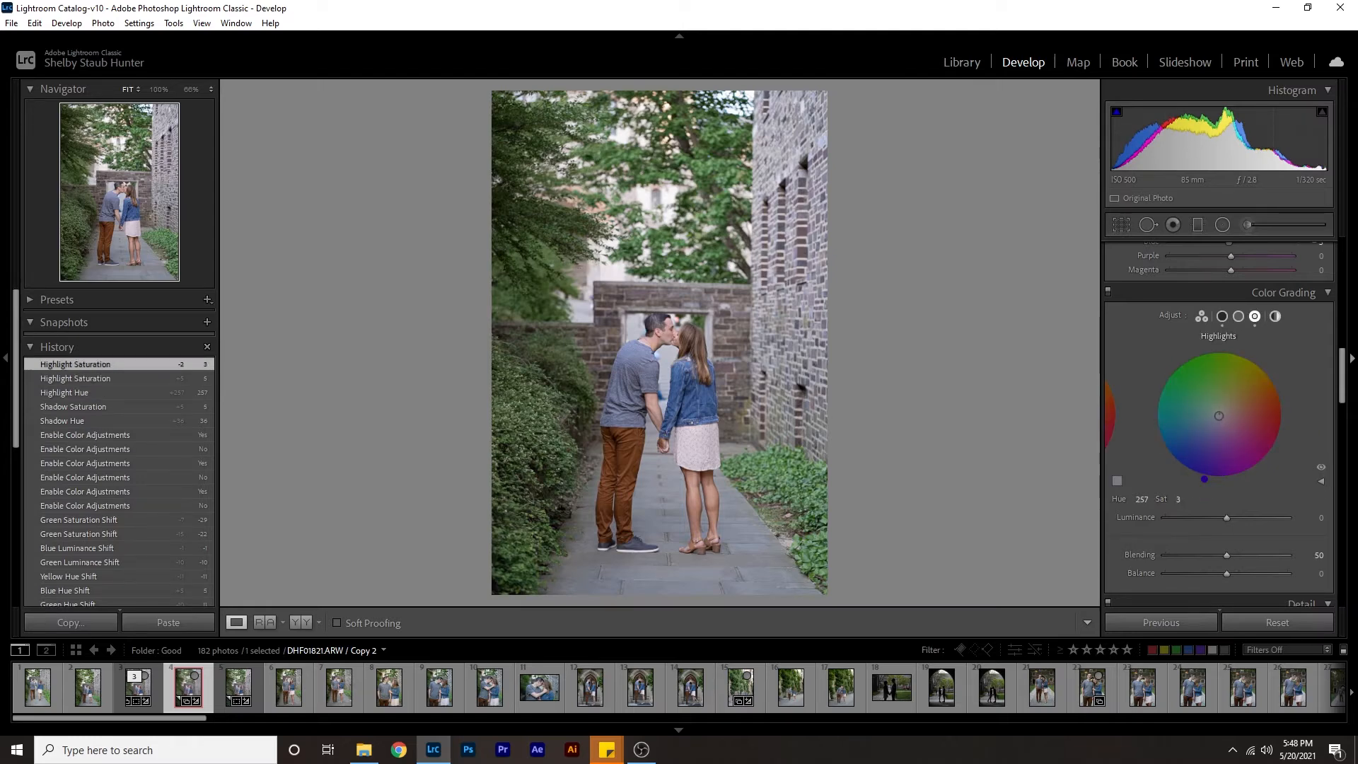
click(1219, 317)
Set the luminance noise reduction to 15.
scroll(1173, 538, down, 5)
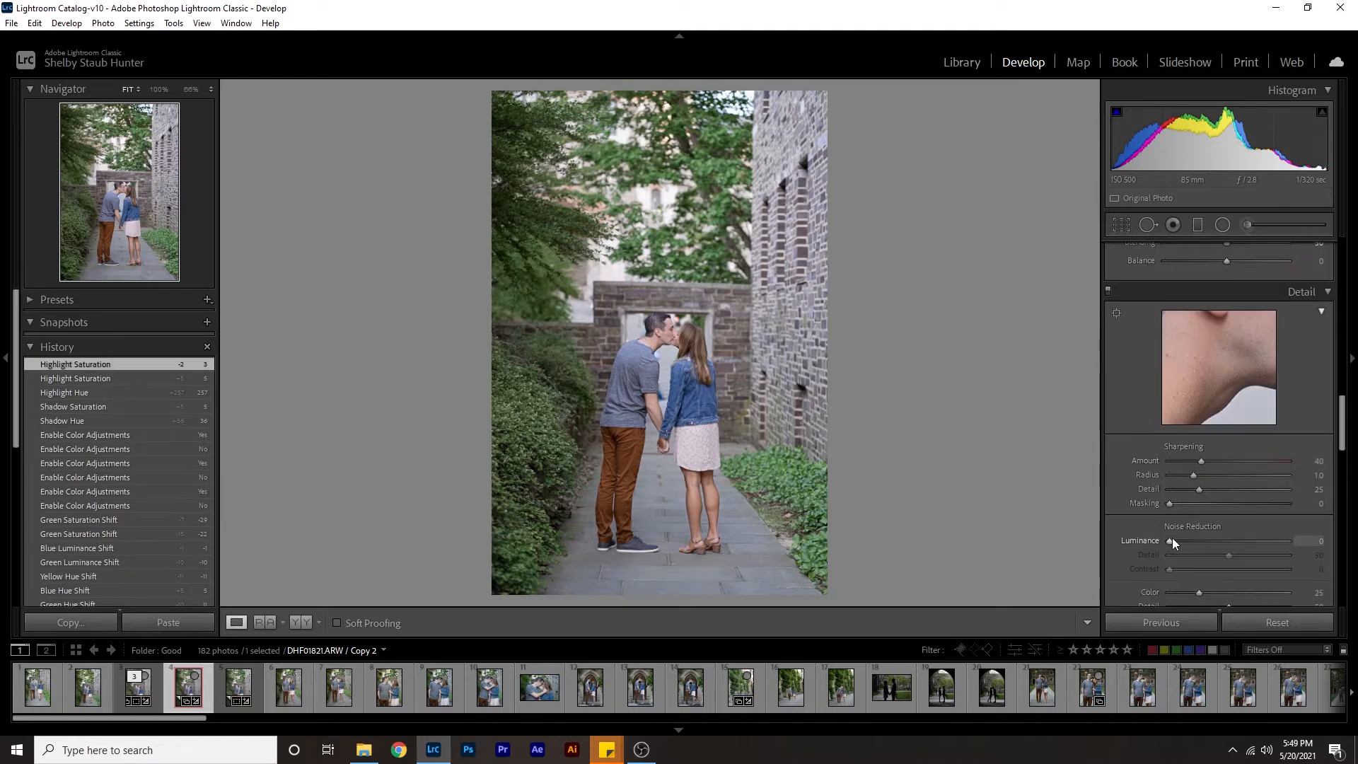
click(1318, 541)
text(15)
key(Return)
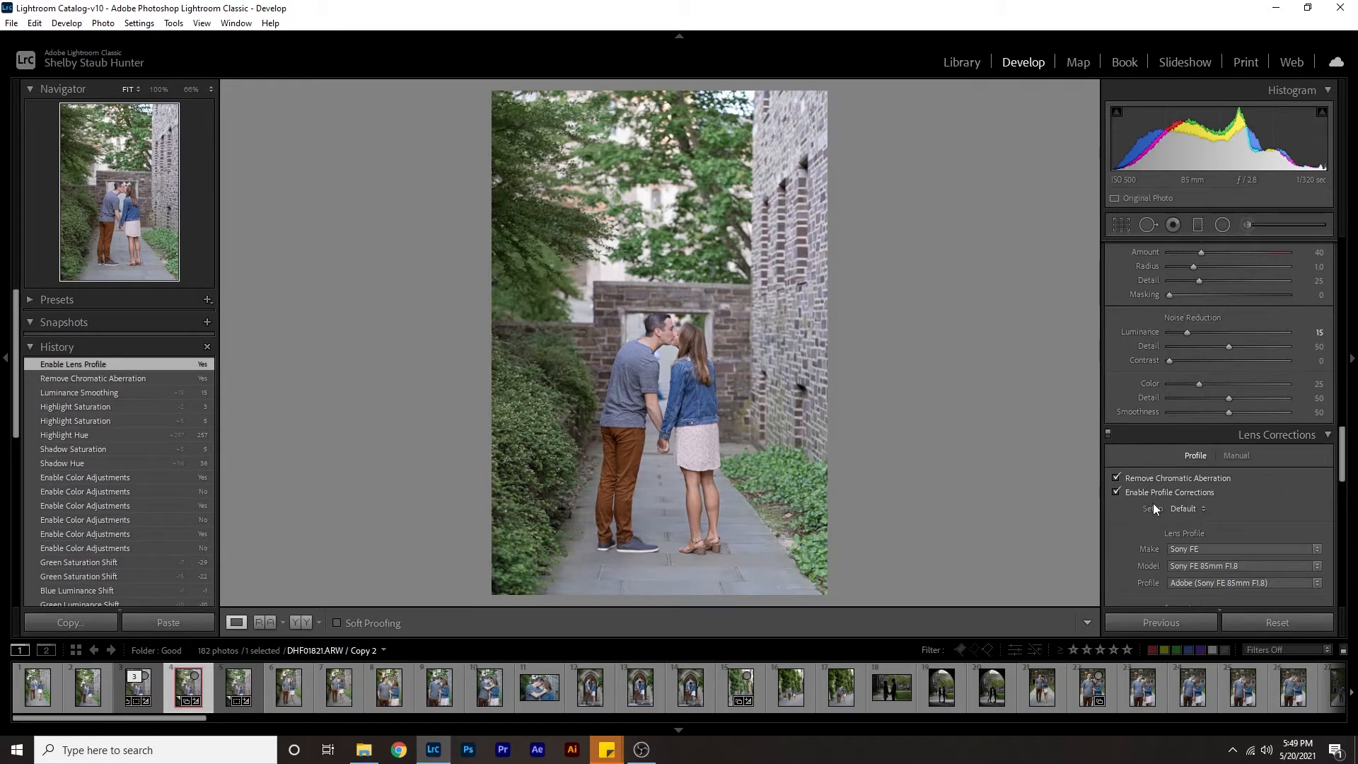
Apply the automatic Upright perspective correction to the photo.
scroll(1153, 503, down, 2)
scroll(1160, 503, down, 2)
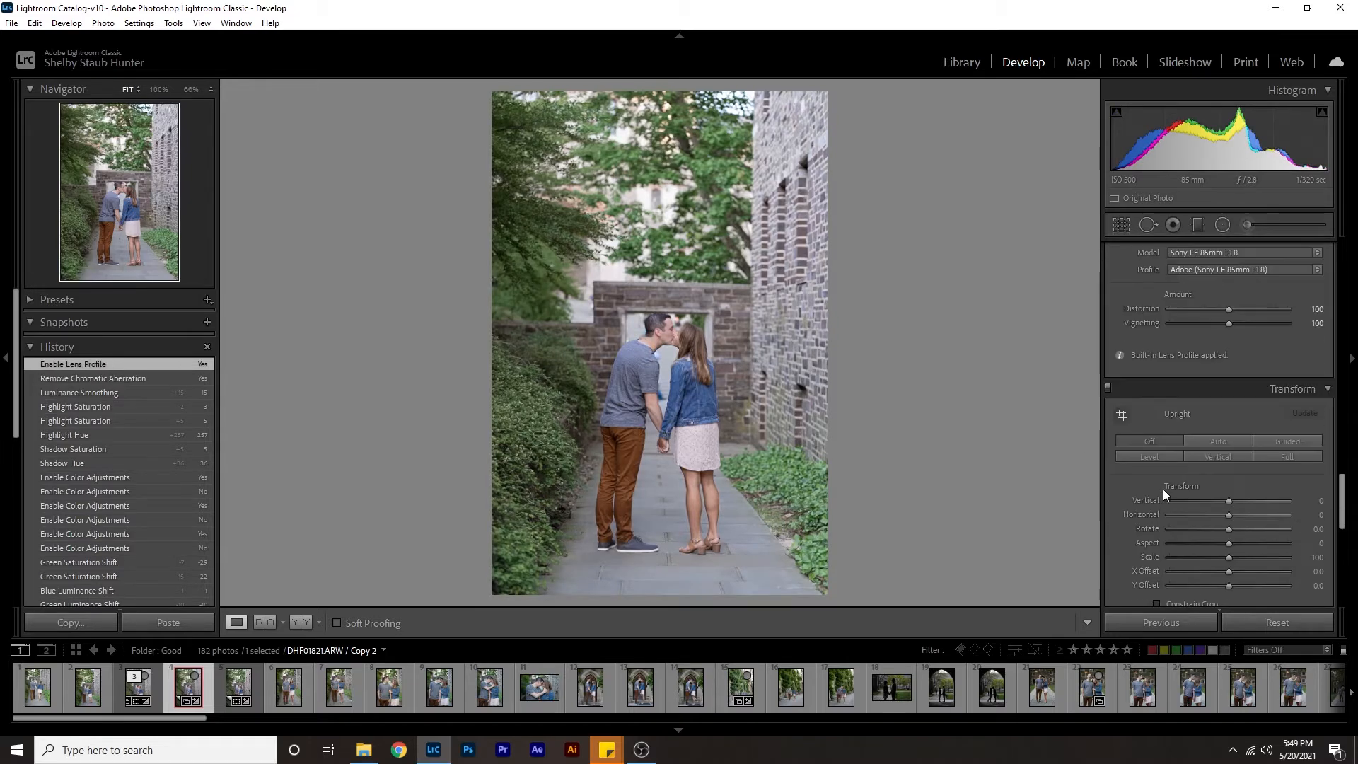
scroll(1219, 349, down, 3)
click(1209, 340)
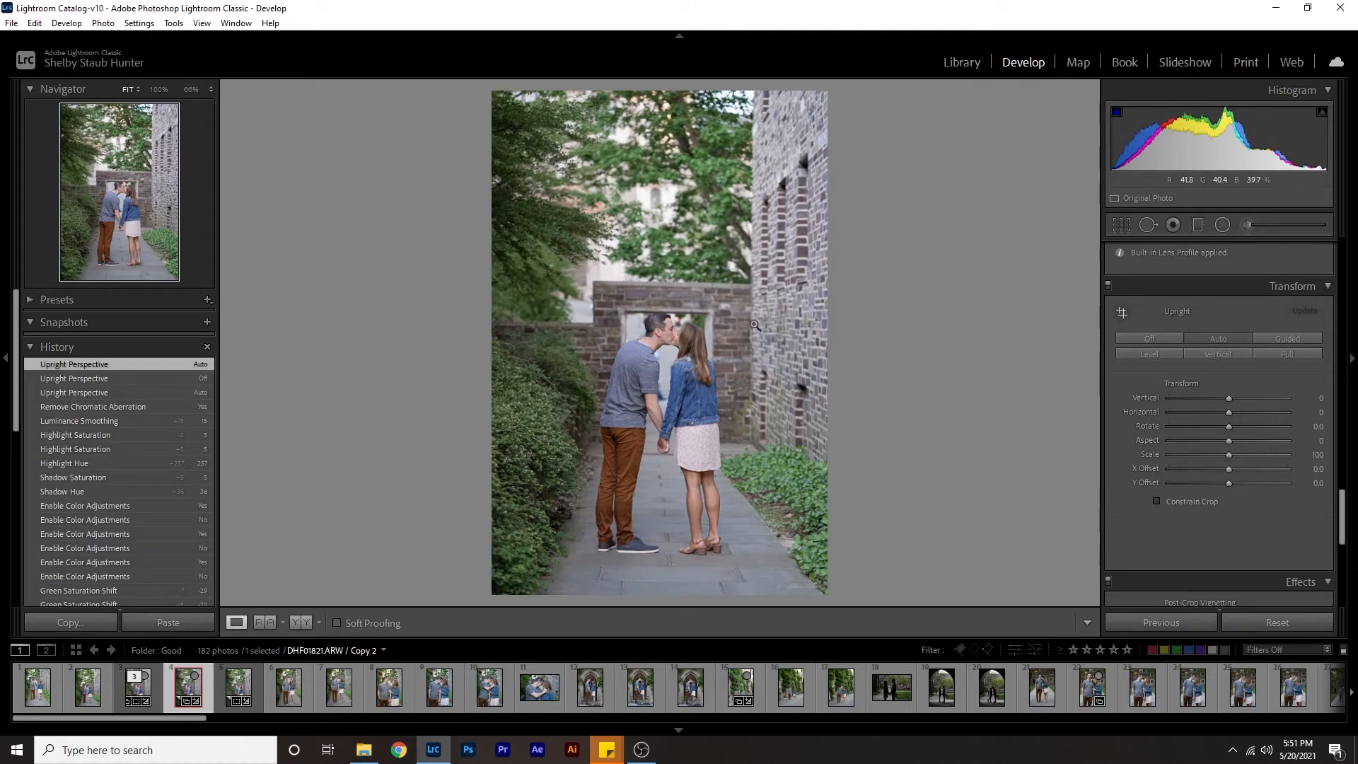
Add a post-crop vignette with an amount of -8 and soften it to -6.
scroll(1193, 438, down, 5)
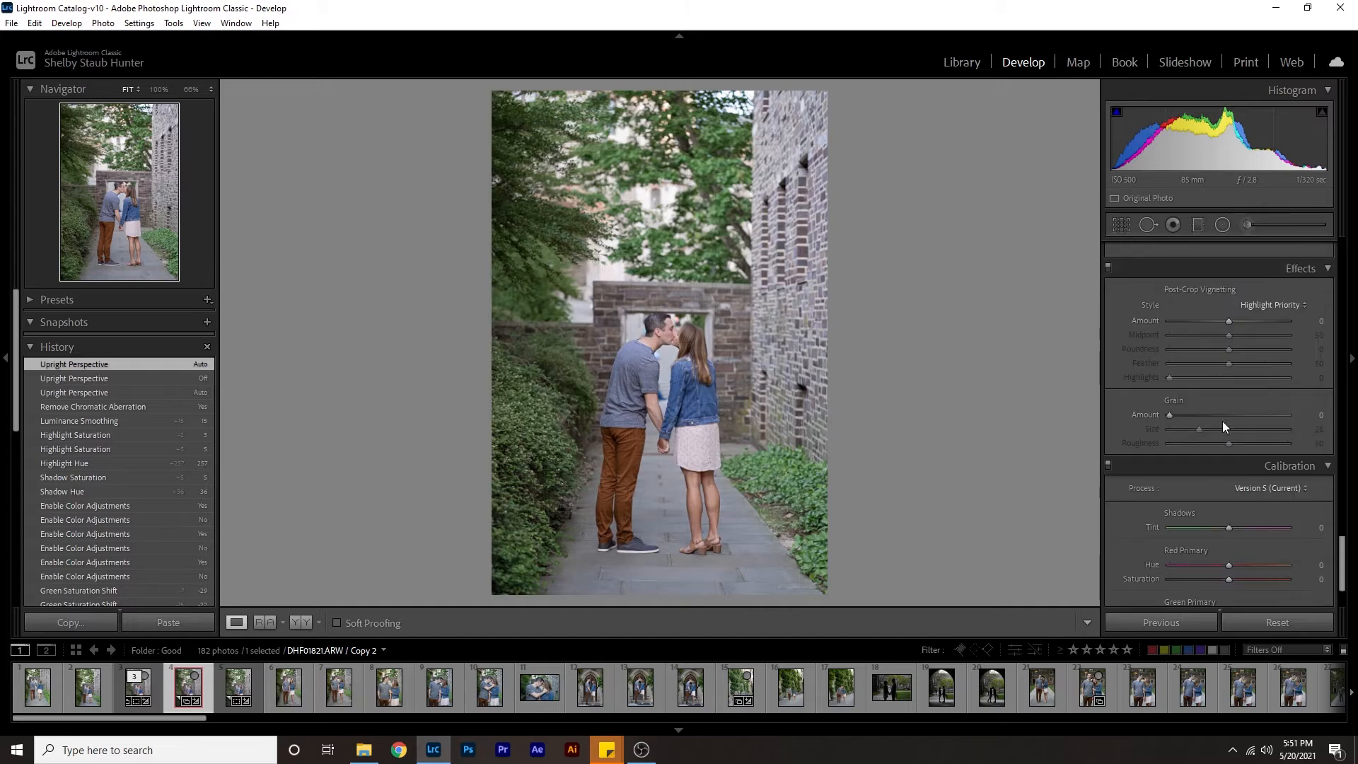
click(1309, 319)
text(- 8)
key(Return)
click(1320, 321)
text(-6)
key(Return)
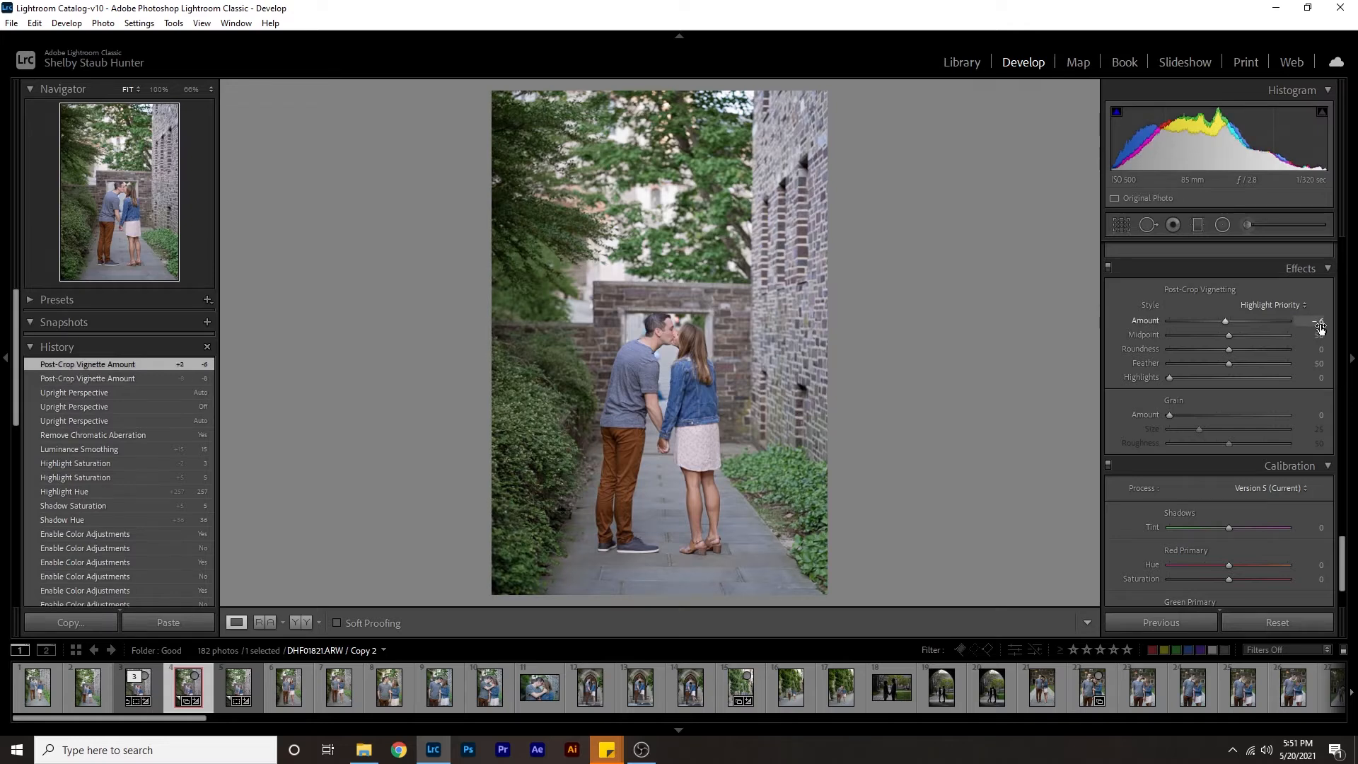
Shift the blue primary hue in the camera calibration to -5.
scroll(1186, 379, down, 3)
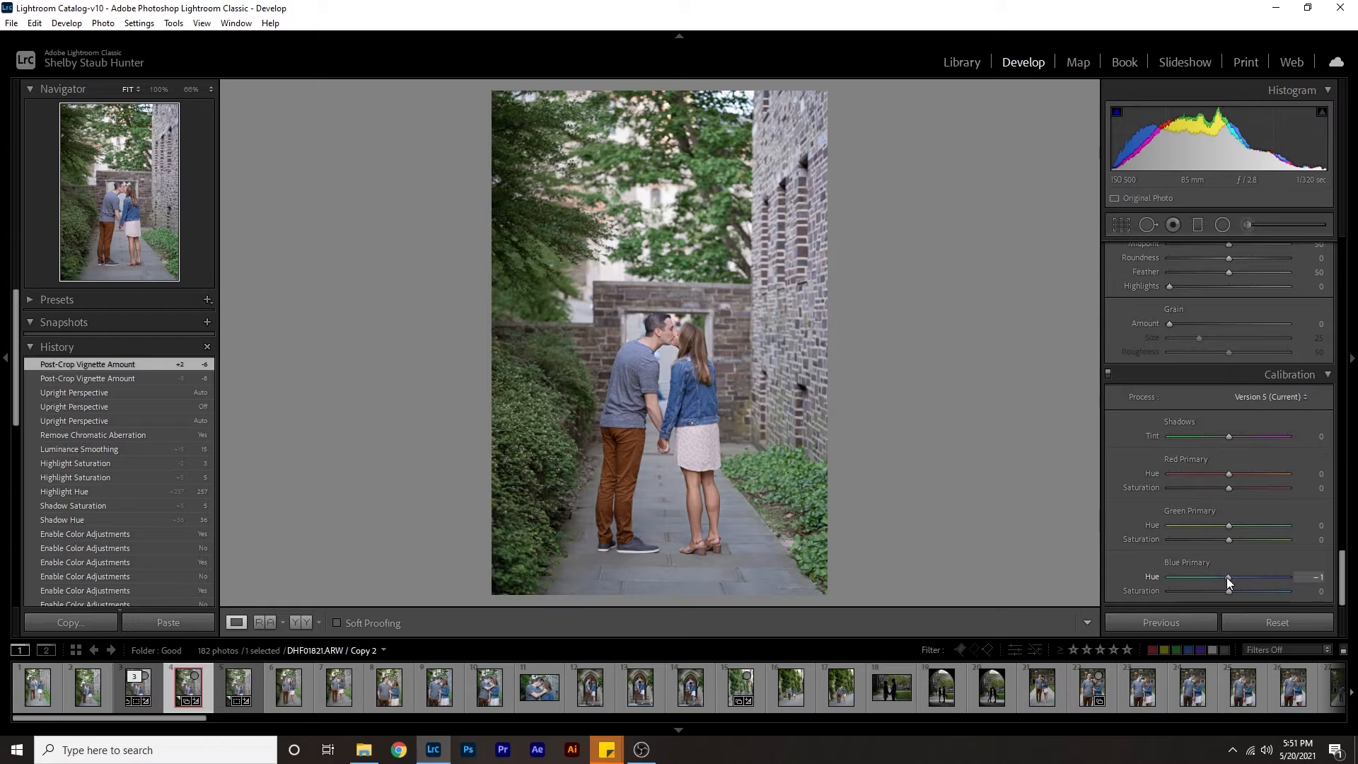
mouse_move(1223, 577)
mouse_down()
mouse_move(1212, 580)
mouse_move(1226, 584)
mouse_up()
click(1314, 577)
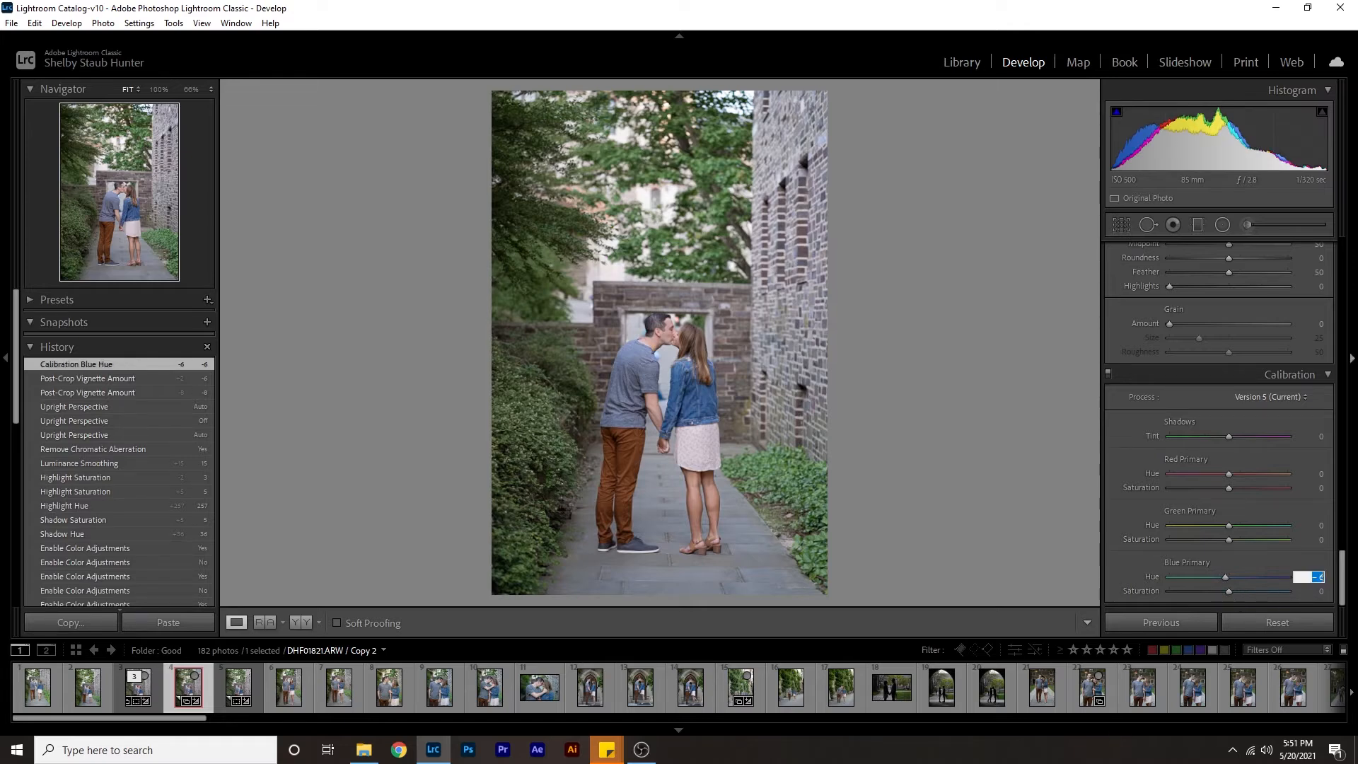
text(-5)
key(Return)
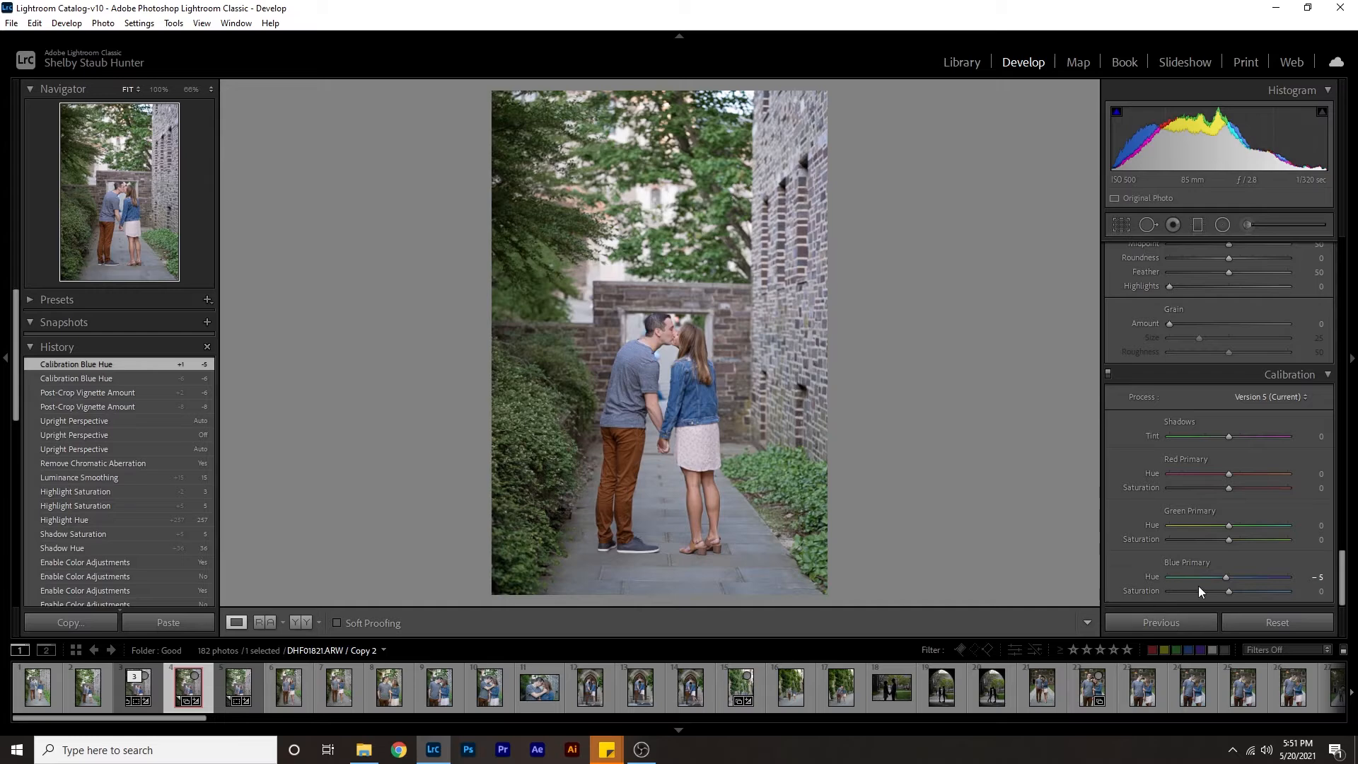
Raise the blue primary saturation to +15 and set the calibration shadows tint to +1.
mouse_move(1229, 592)
mouse_down()
mouse_move(1249, 591)
mouse_move(1232, 588)
mouse_up()
drag(1229, 590, 1233, 588)
drag(1232, 588, 1237, 584)
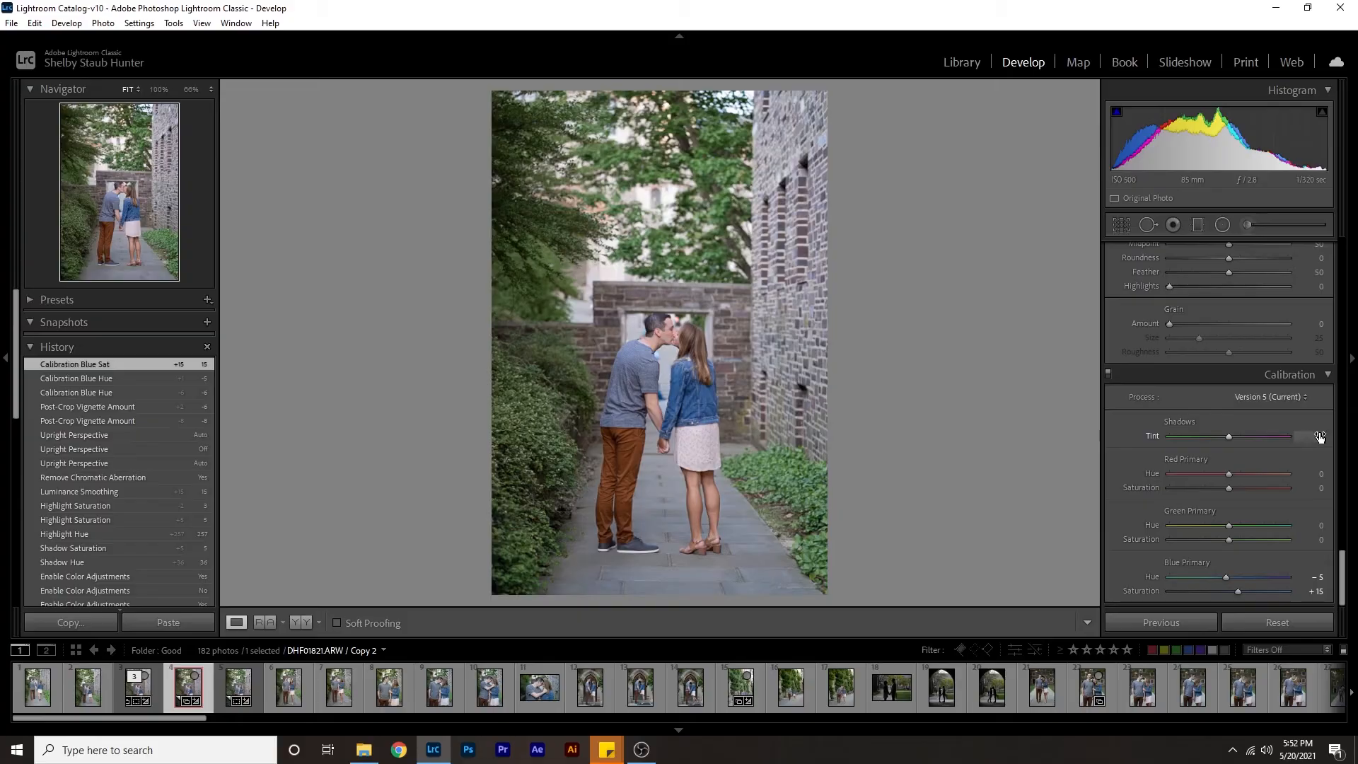
click(1320, 436)
text(1)
key(Return)
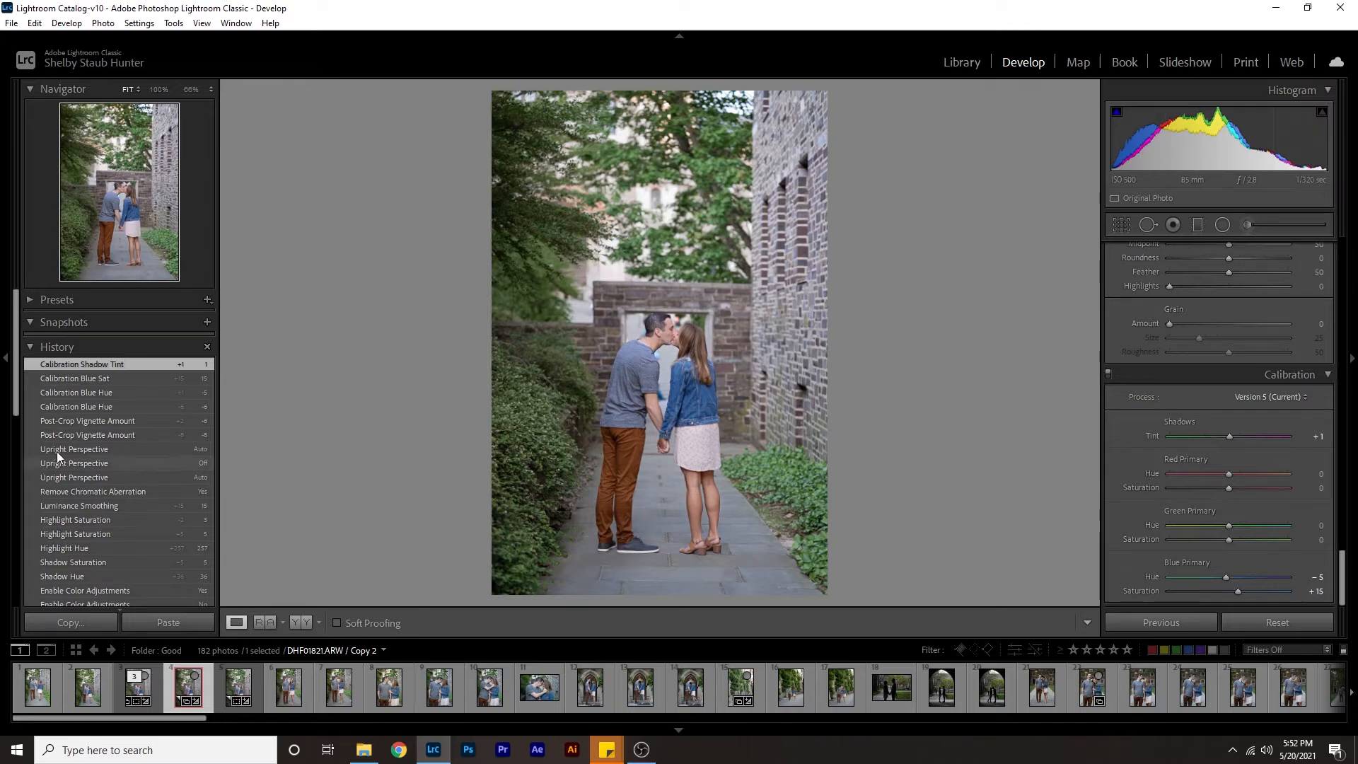
Check the couple's skin tones up close, set the HSL red hue to +2, and fine-tune it slightly.
scroll(1138, 427, up, 14)
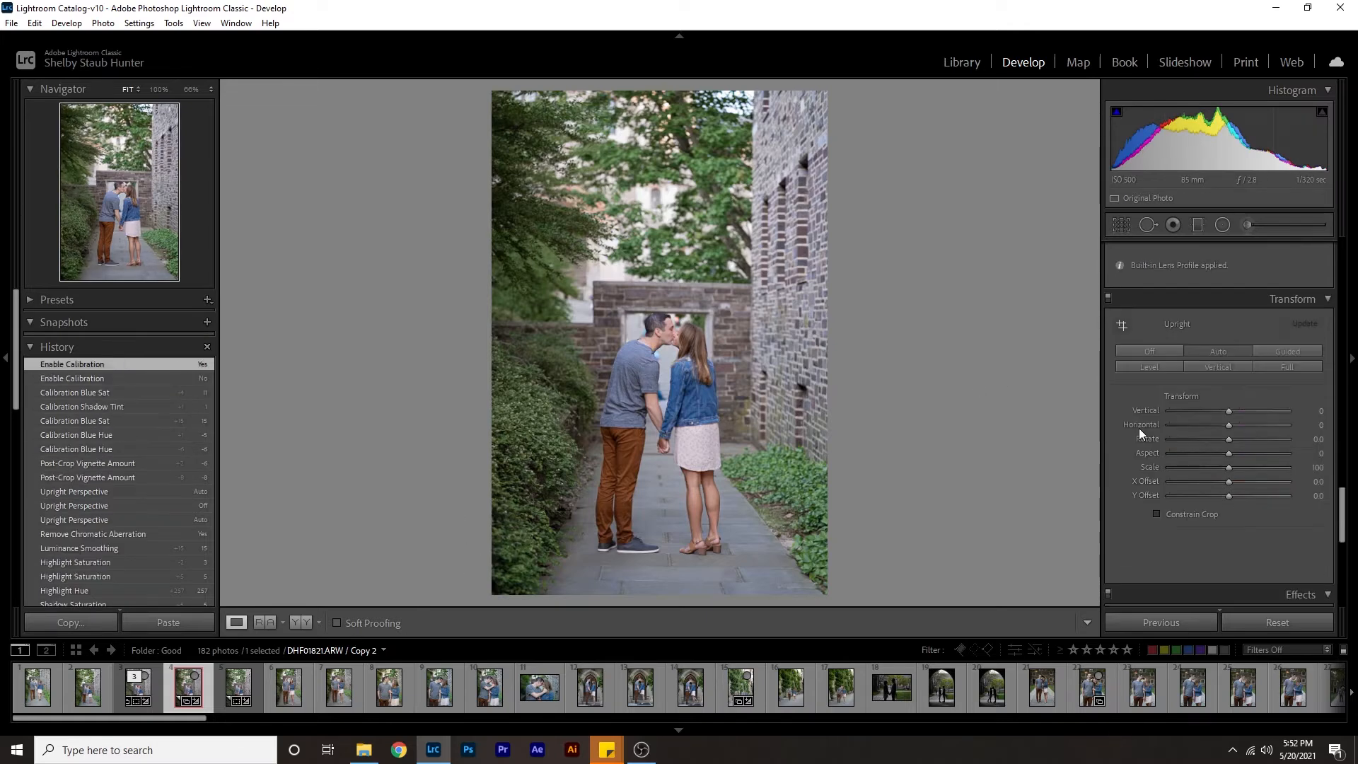
scroll(1122, 438, up, 3)
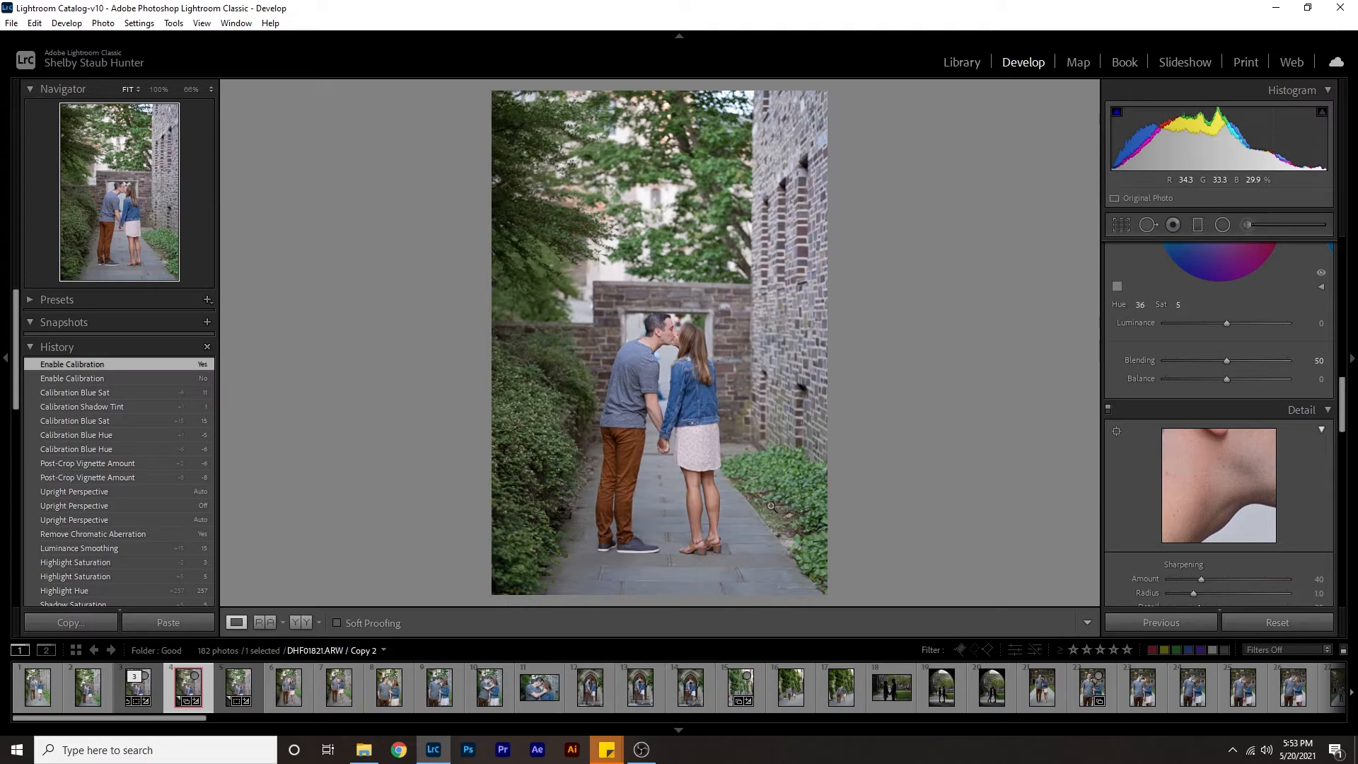
scroll(1113, 421, up, 6)
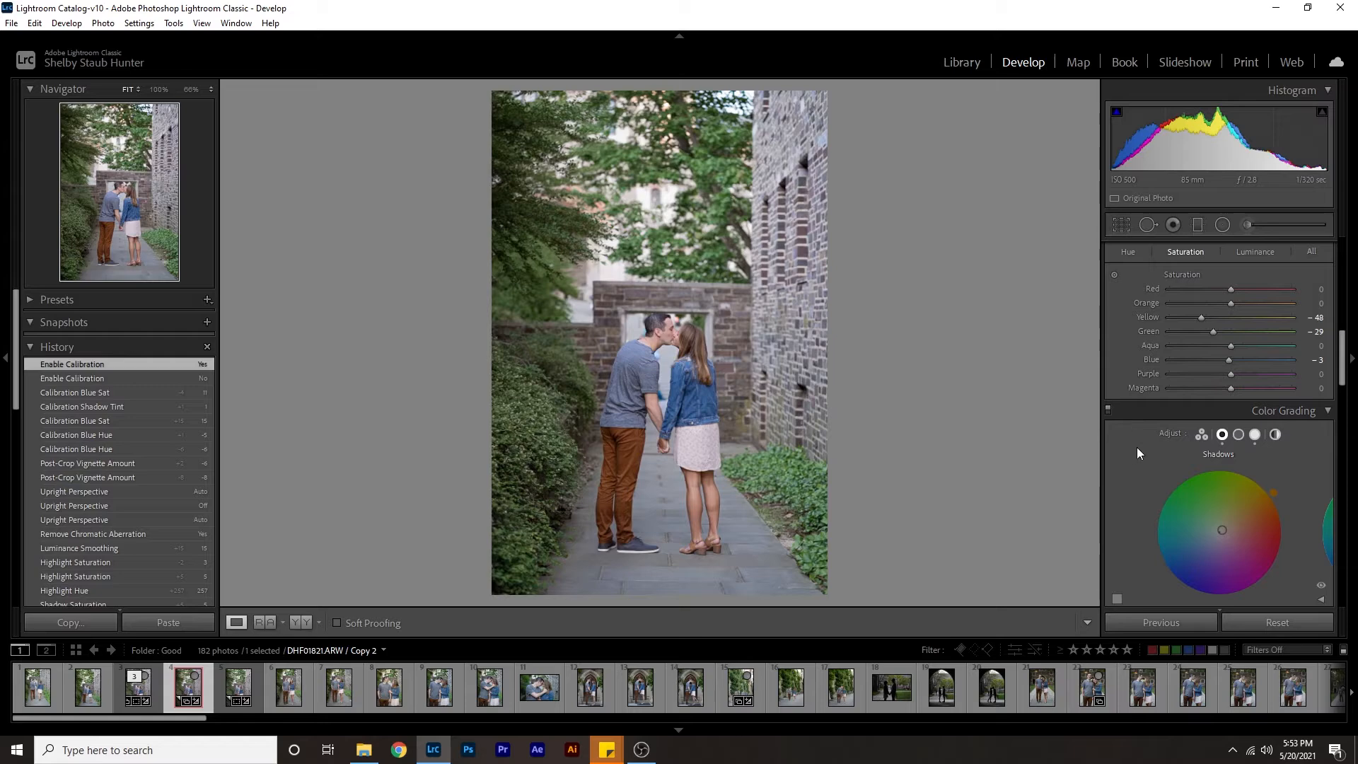
scroll(1146, 435, up, 2)
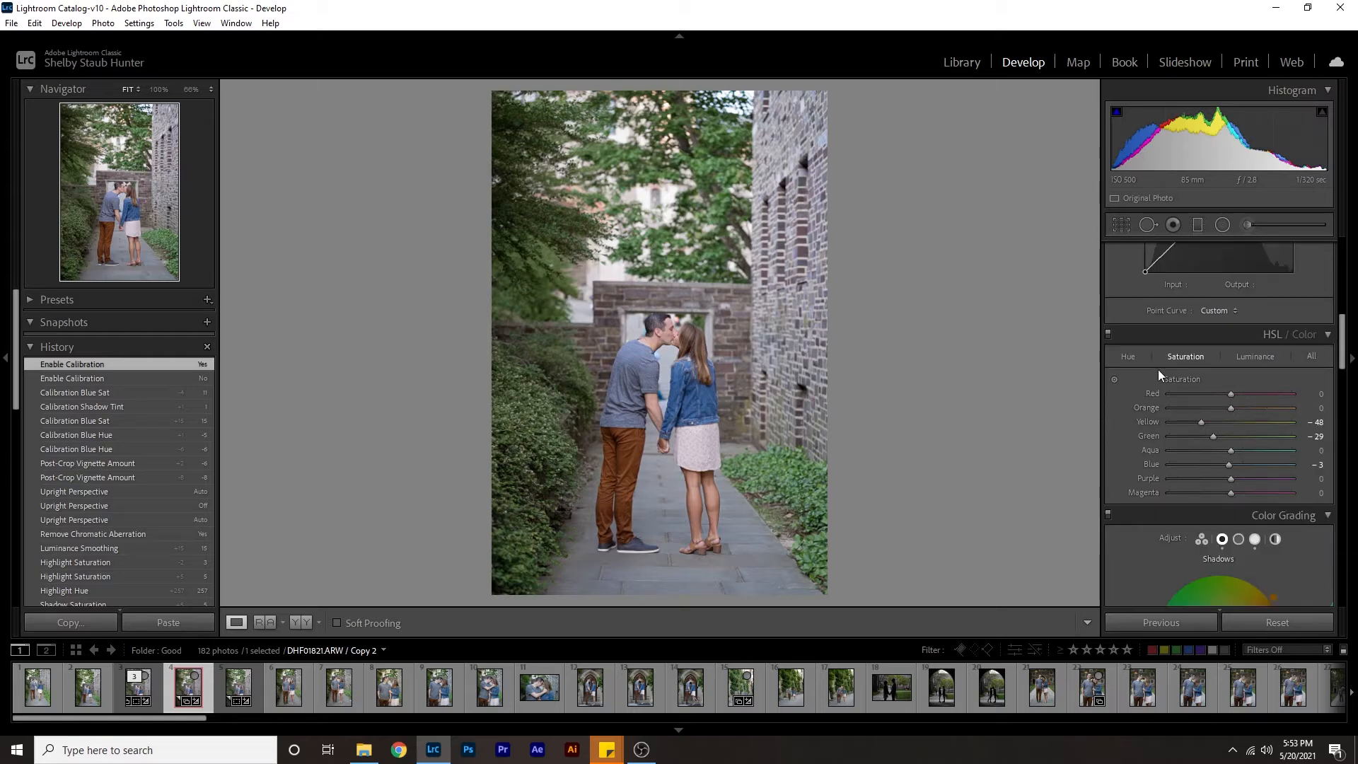
click(1127, 357)
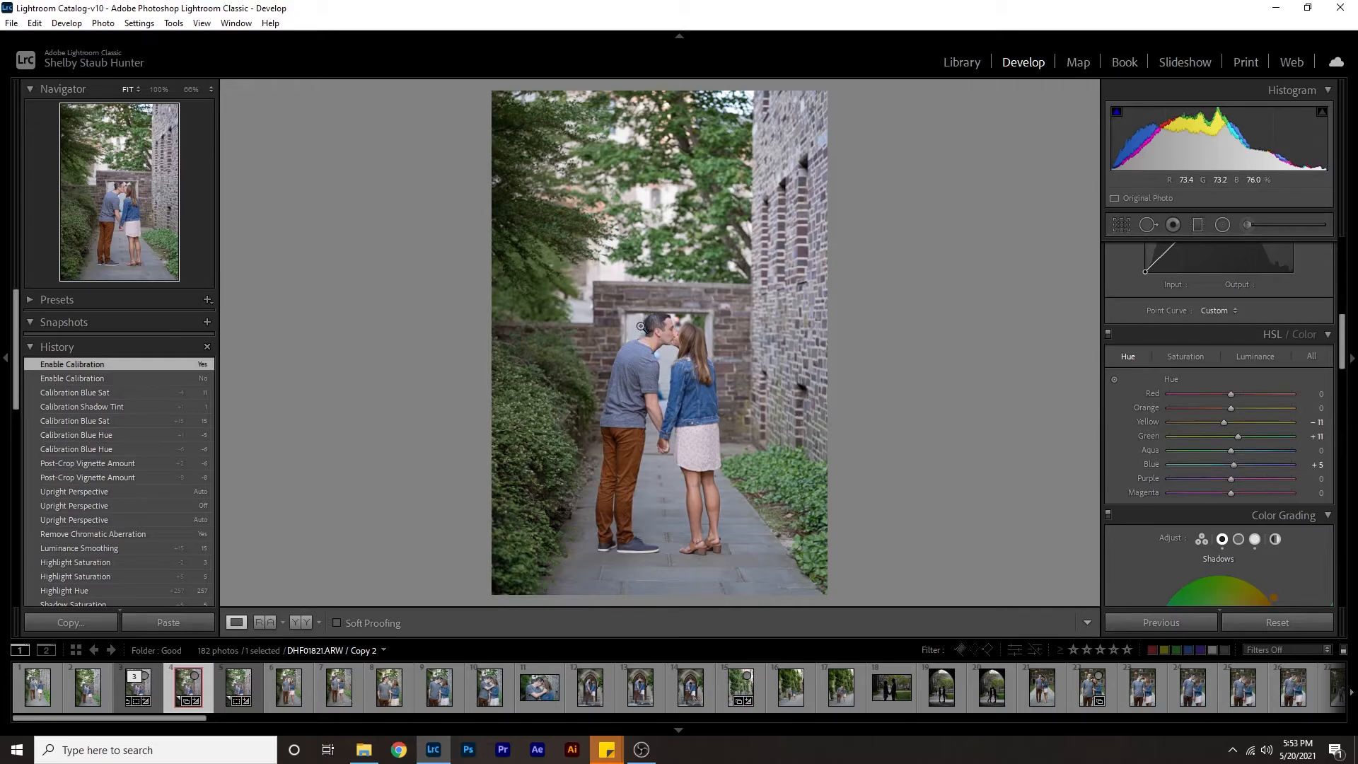
click(670, 337)
click(683, 375)
click(1310, 394)
text(2)
key(Return)
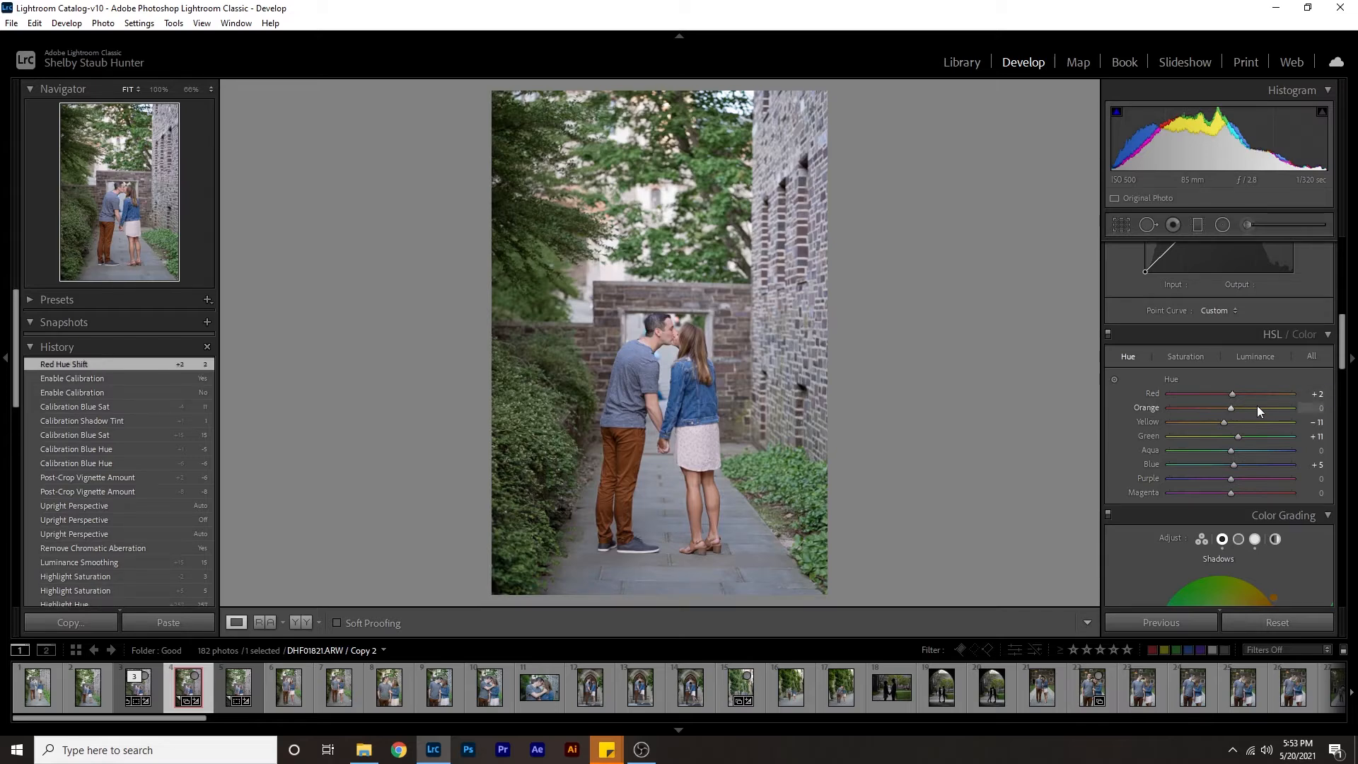
drag(1229, 393, 1232, 393)
drag(1237, 396, 1232, 395)
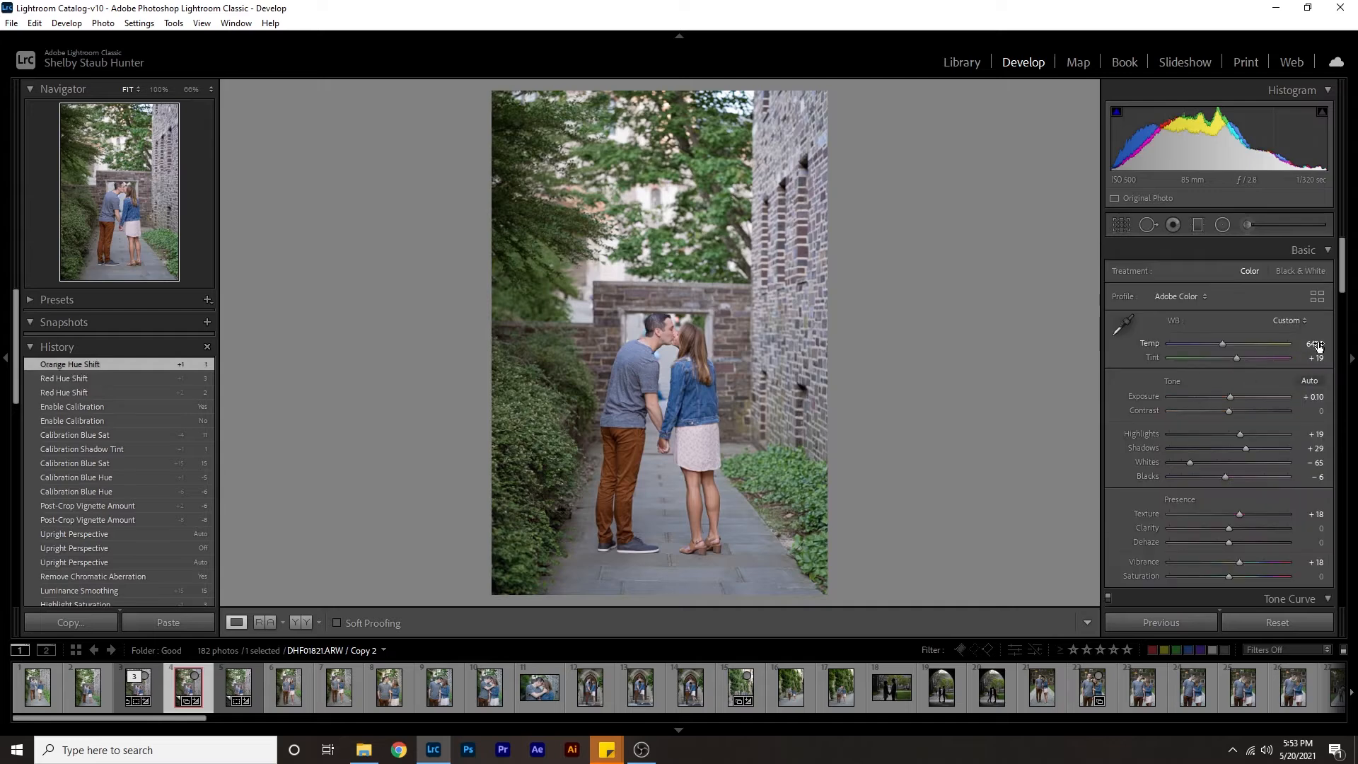
Warm the white balance by setting the temperature to 6550.
click(1315, 344)
text(6550)
key(Return)
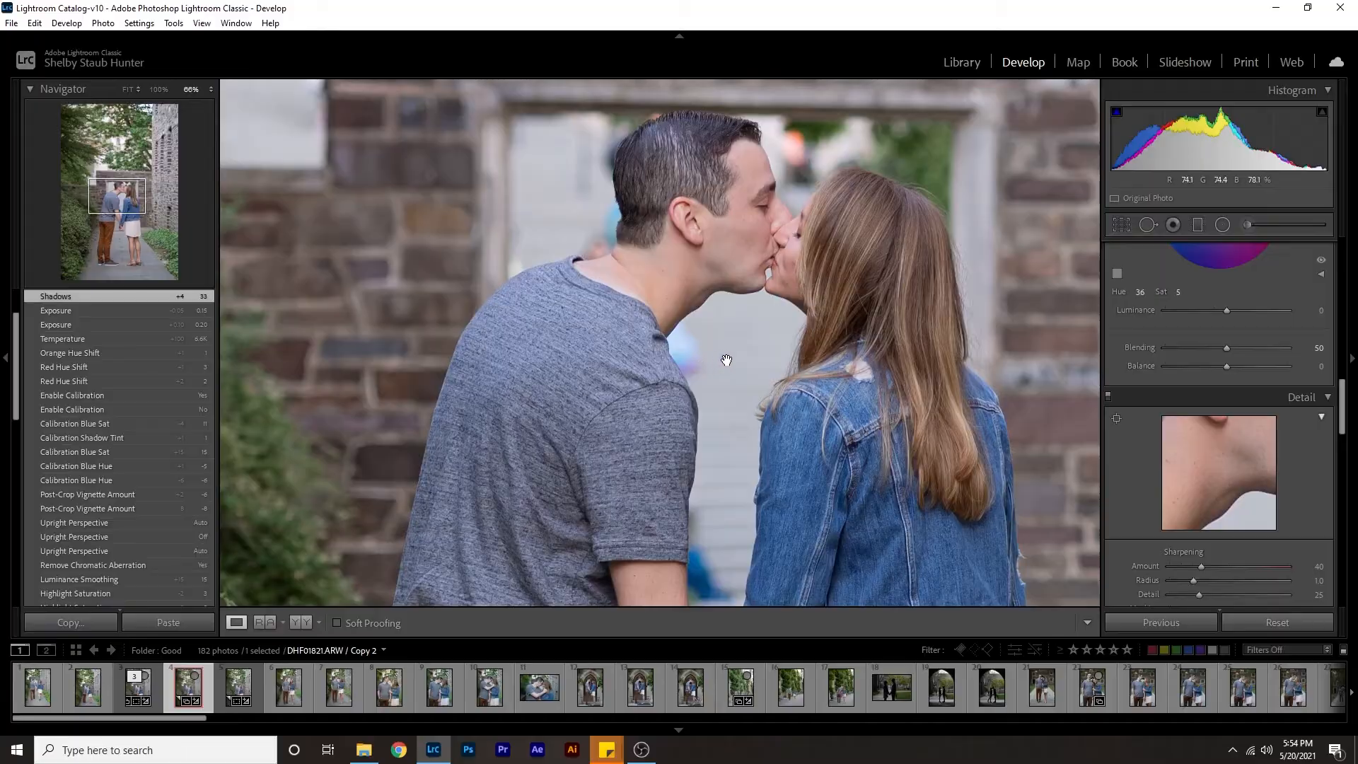
Examine the couple's faces, skin and clothing up close and compare them with the full photo.
drag(603, 254, 579, 280)
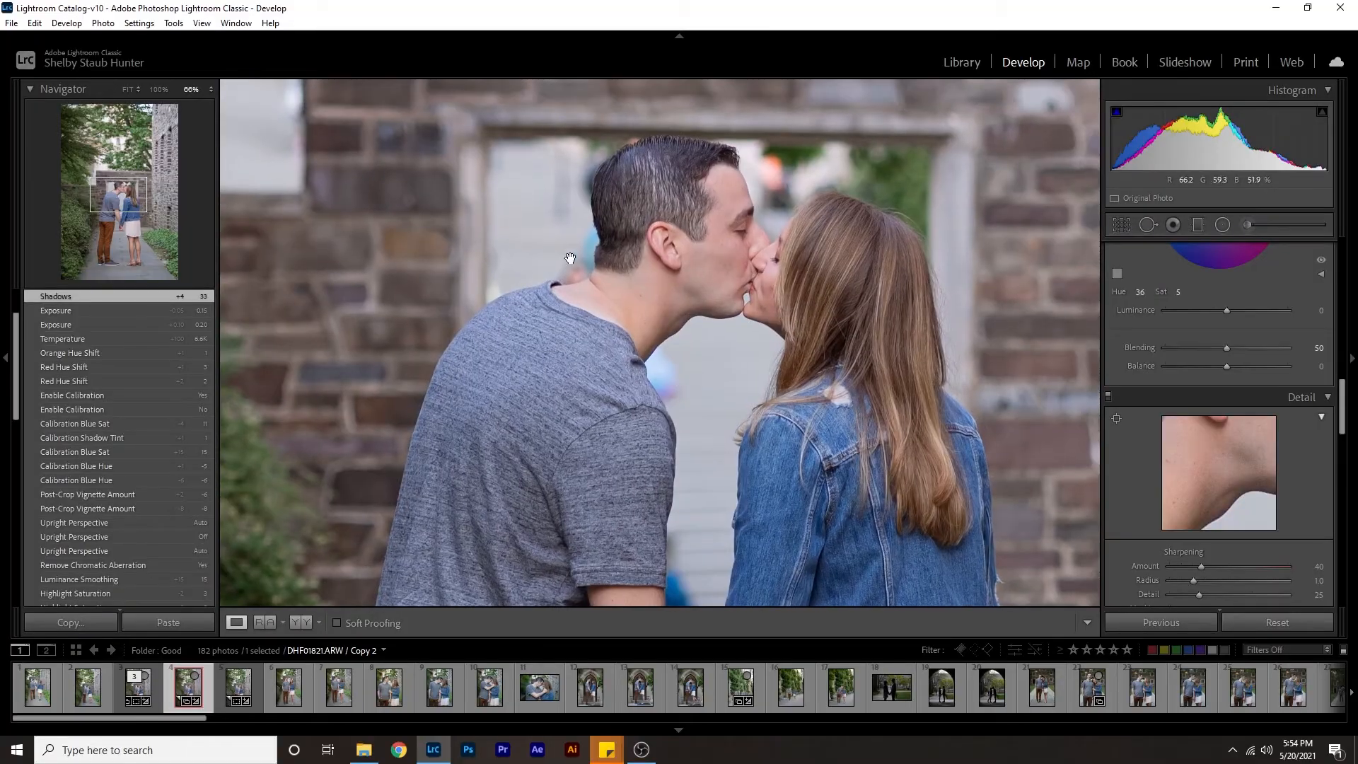
drag(591, 221, 657, 172)
drag(712, 451, 635, 266)
drag(637, 432, 638, 437)
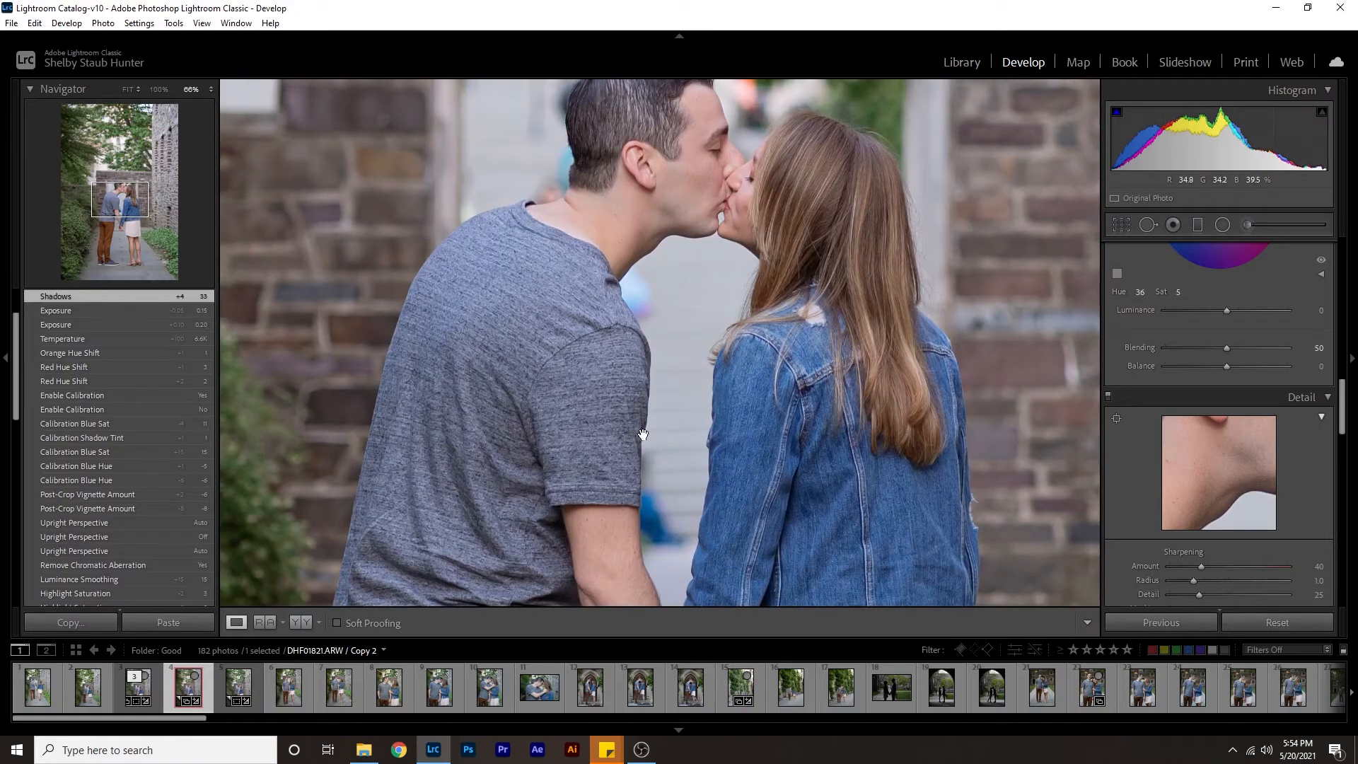
click(718, 383)
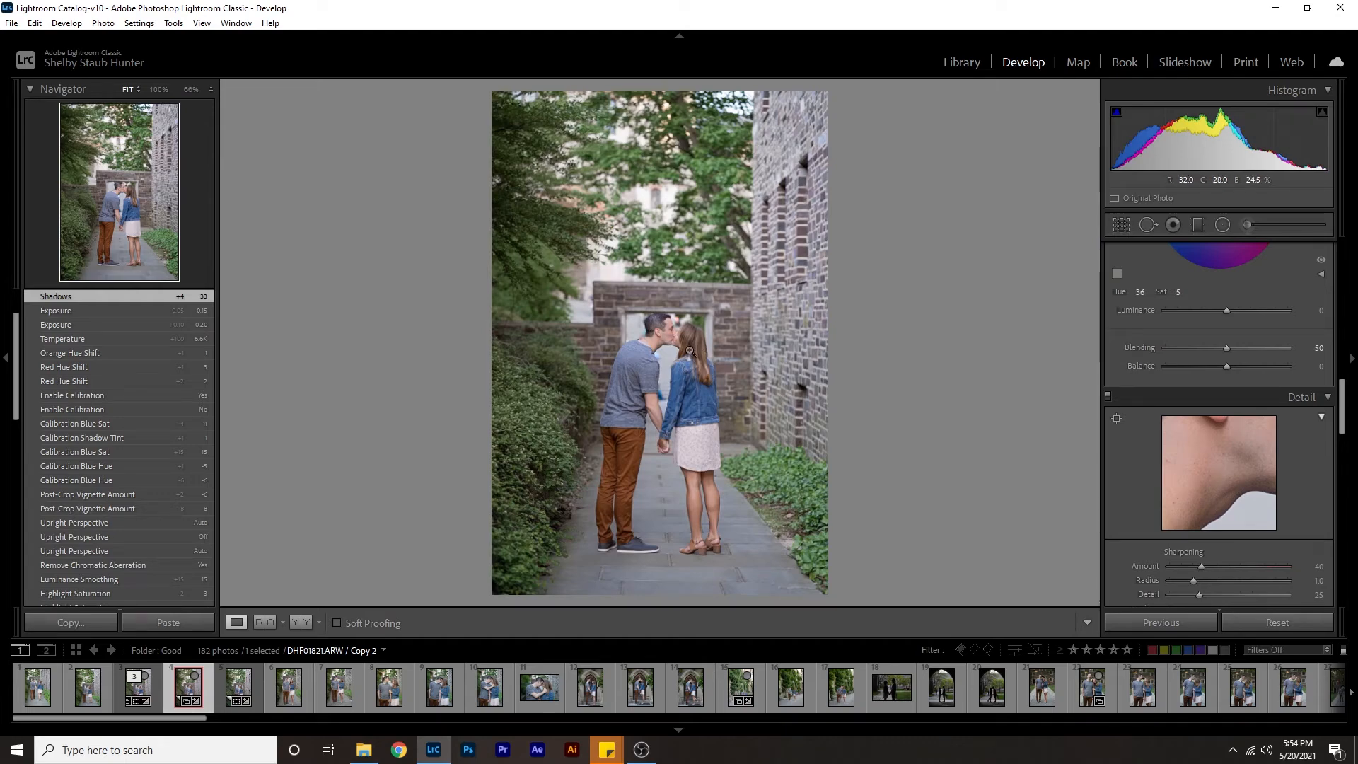
click(658, 357)
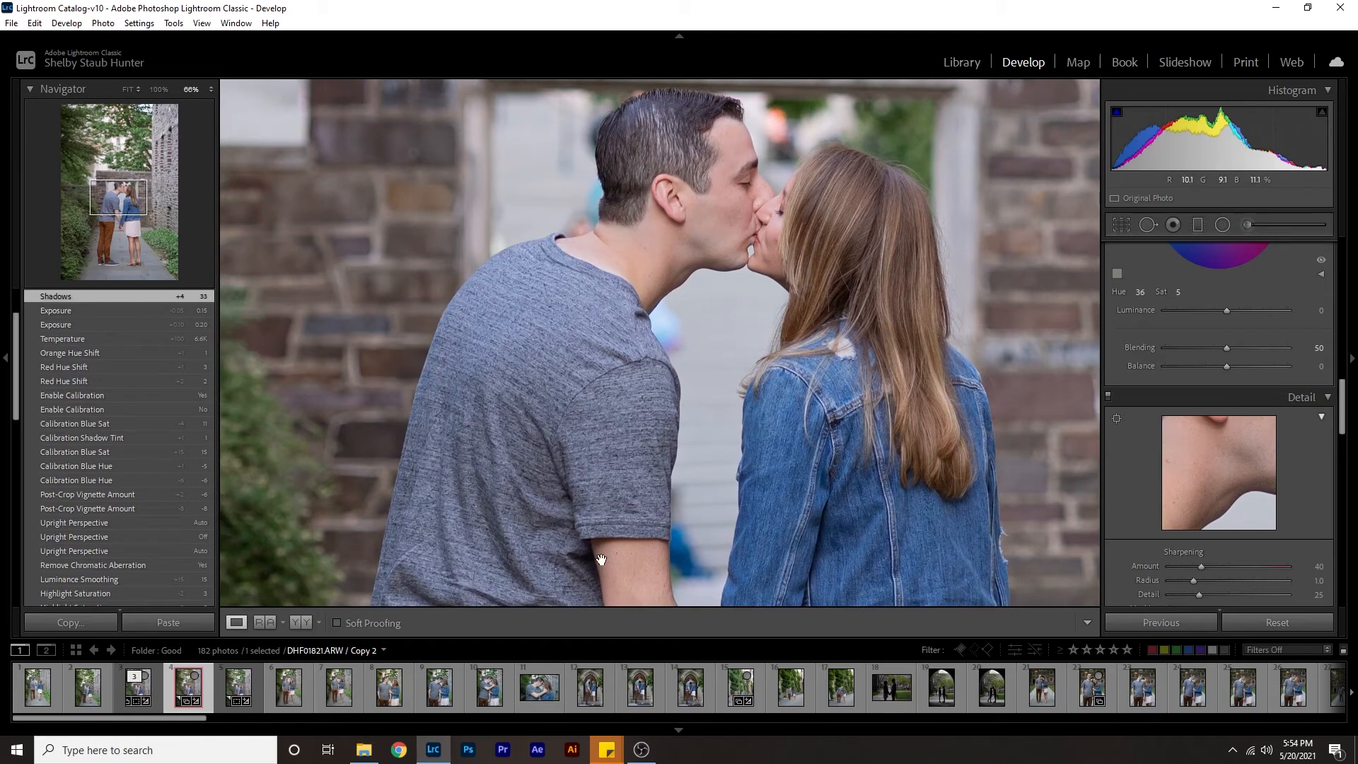
drag(689, 287, 765, 367)
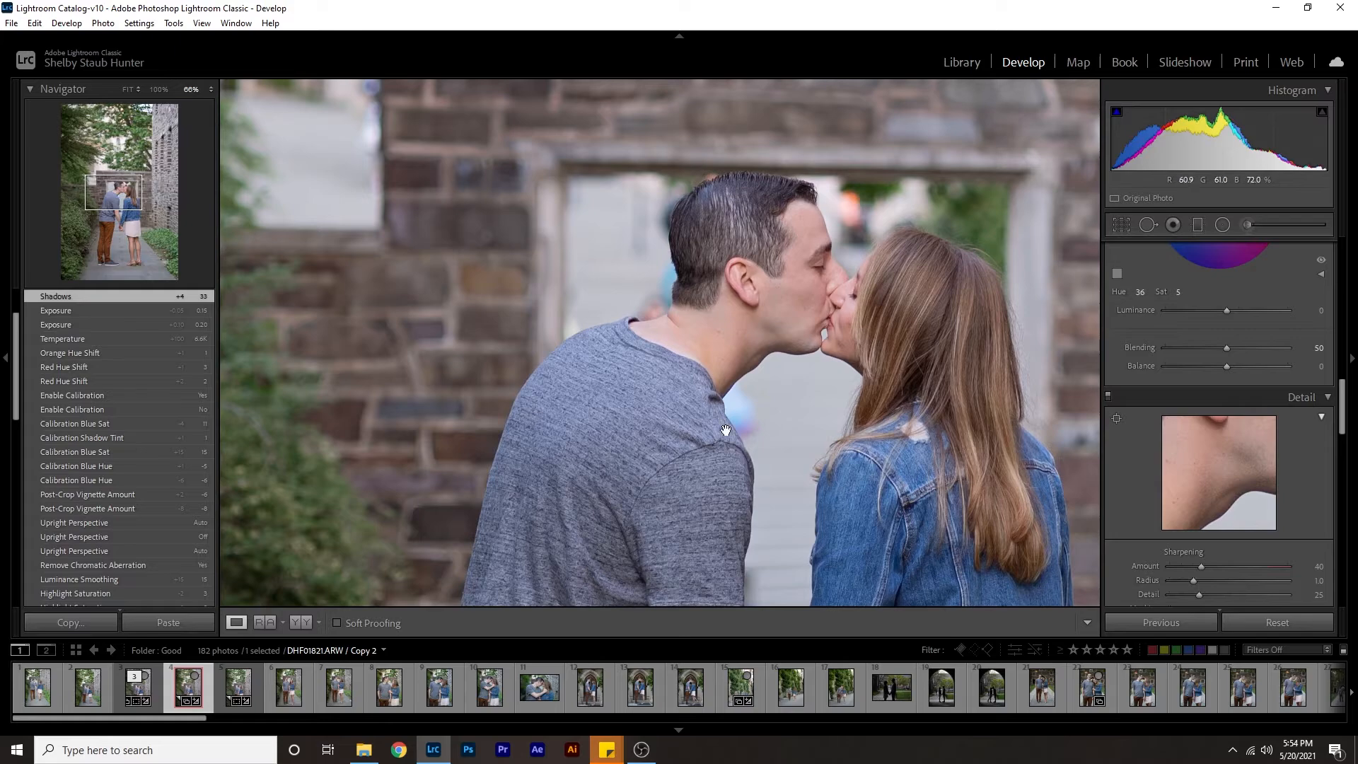
click(744, 326)
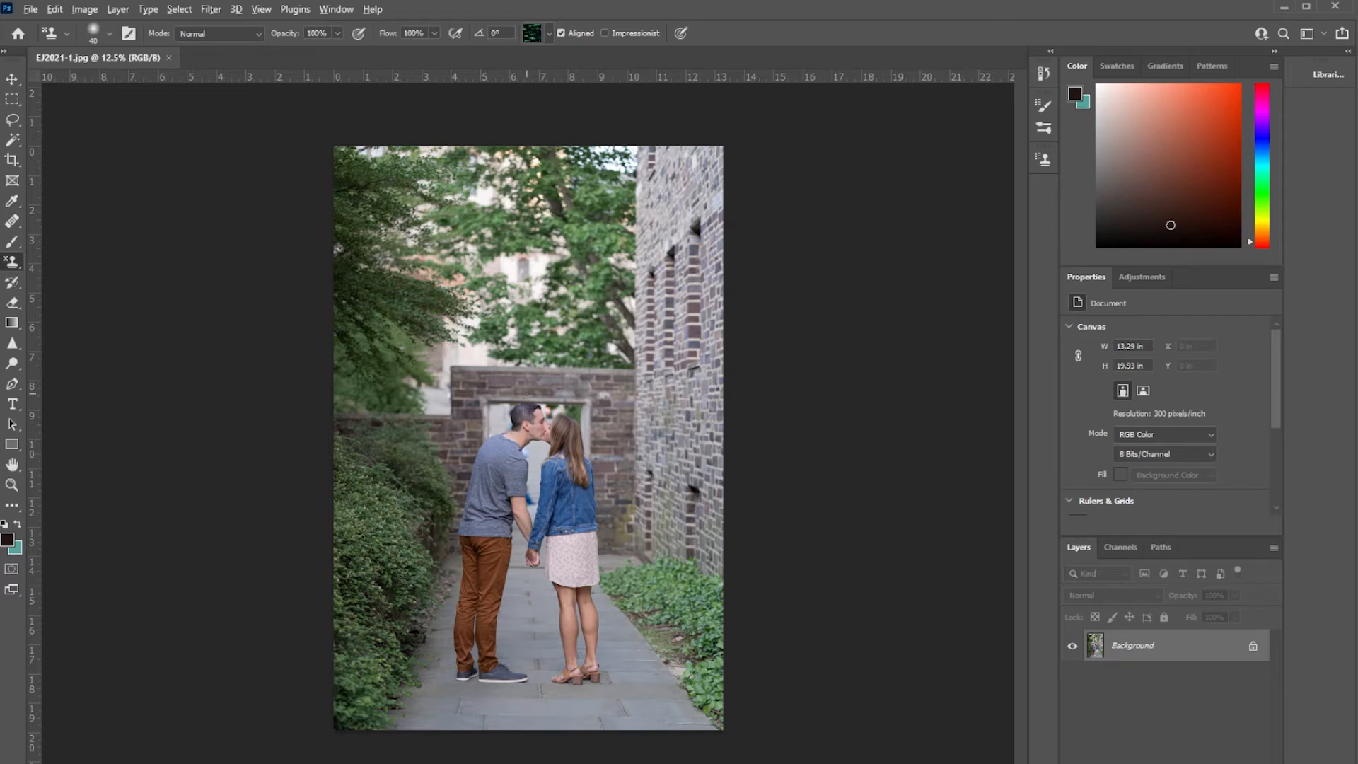
Heal the small blemishes on the man's neck and below his ear with the Healing Brush.
scroll(534, 447, up, 10)
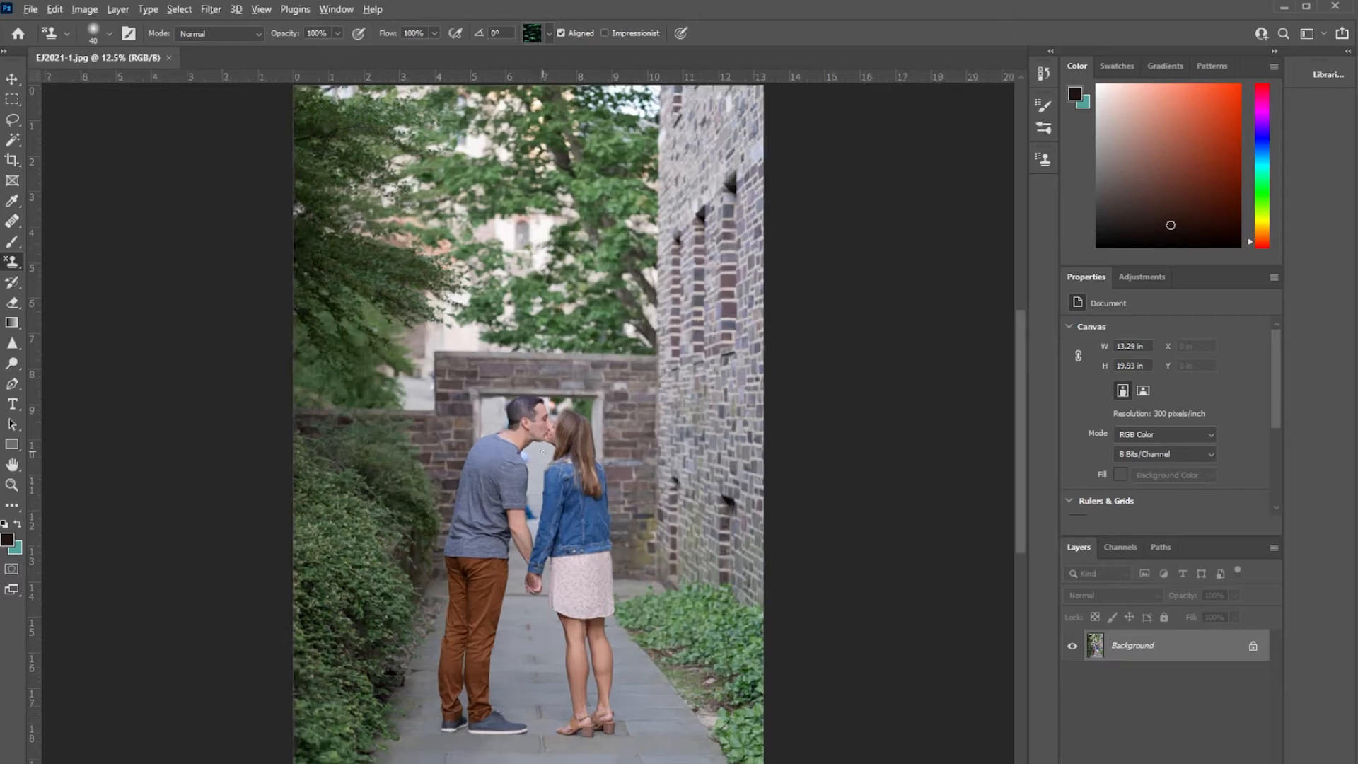
scroll(647, 551, up, 4)
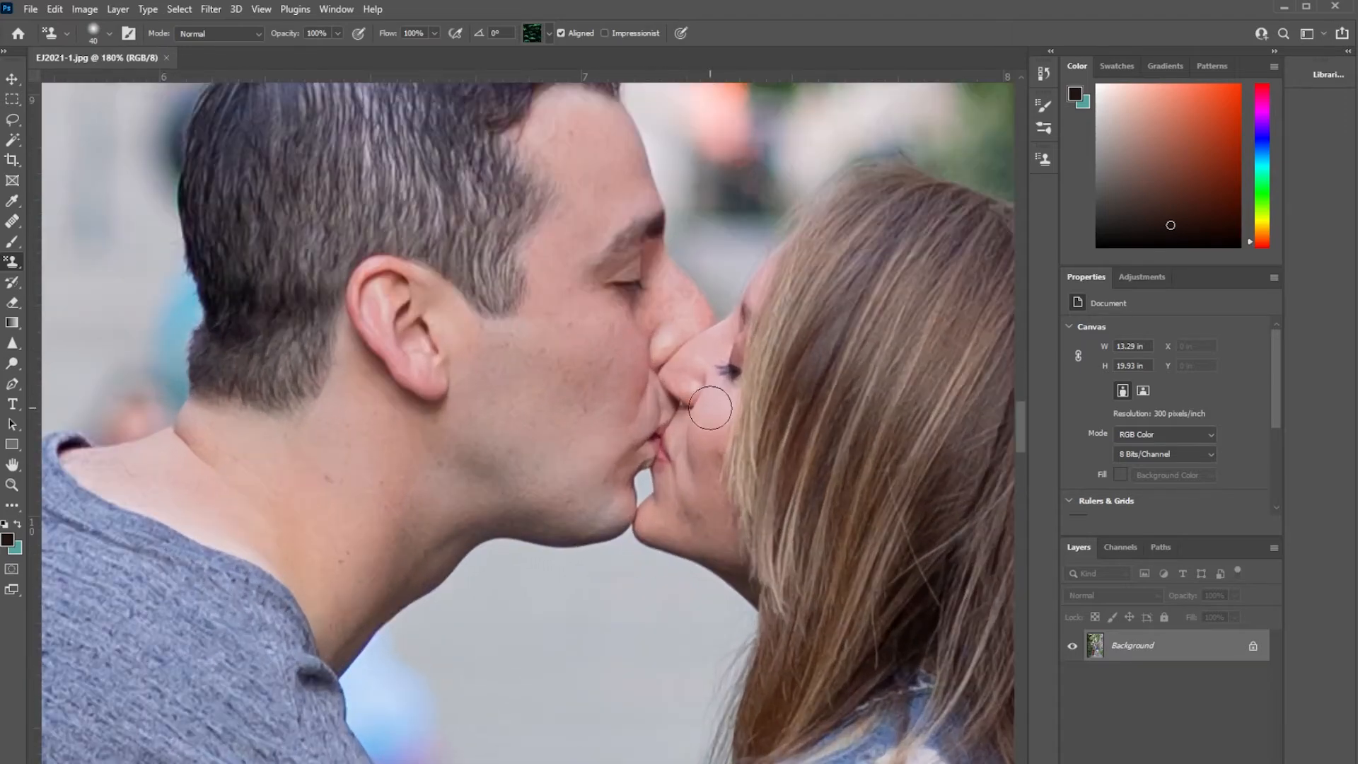
scroll(592, 614, up, 2)
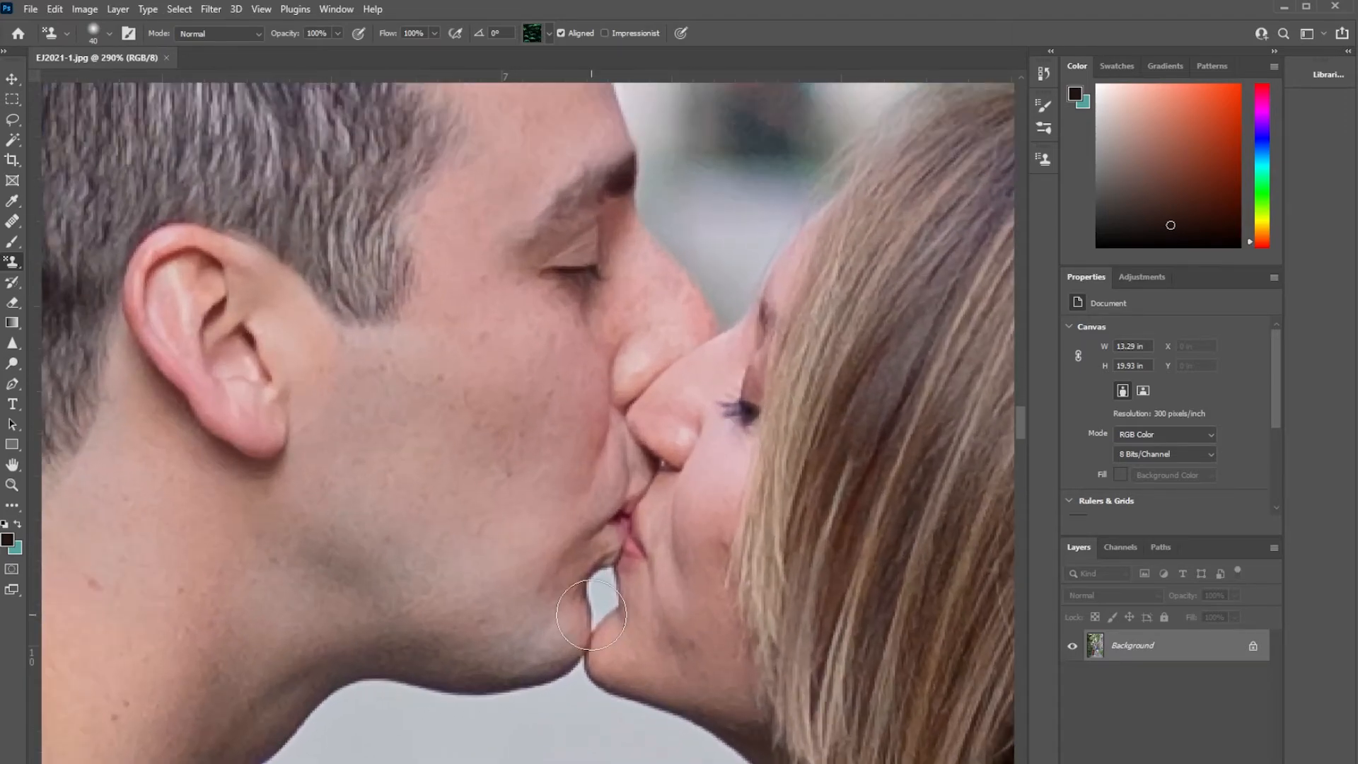
scroll(592, 614, down, 4)
drag(636, 522, 792, 412)
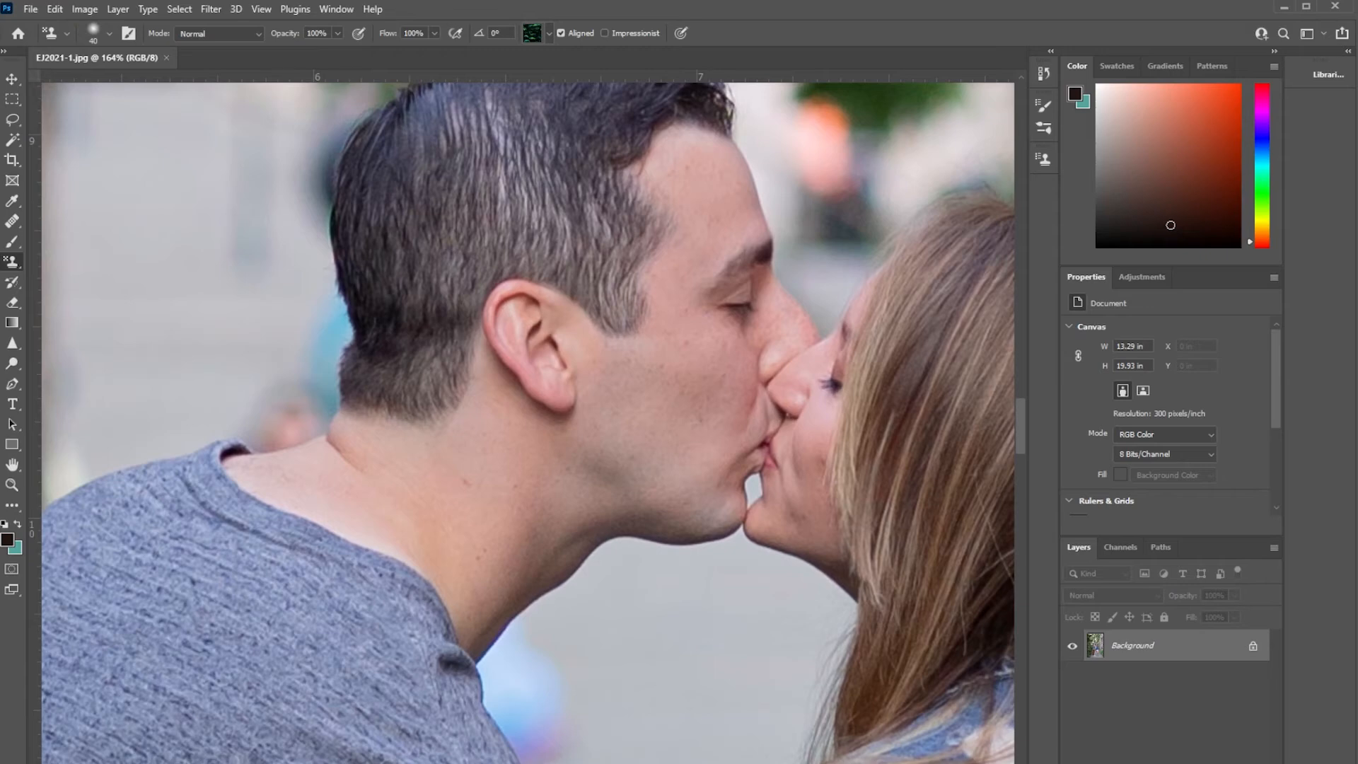
click(12, 220)
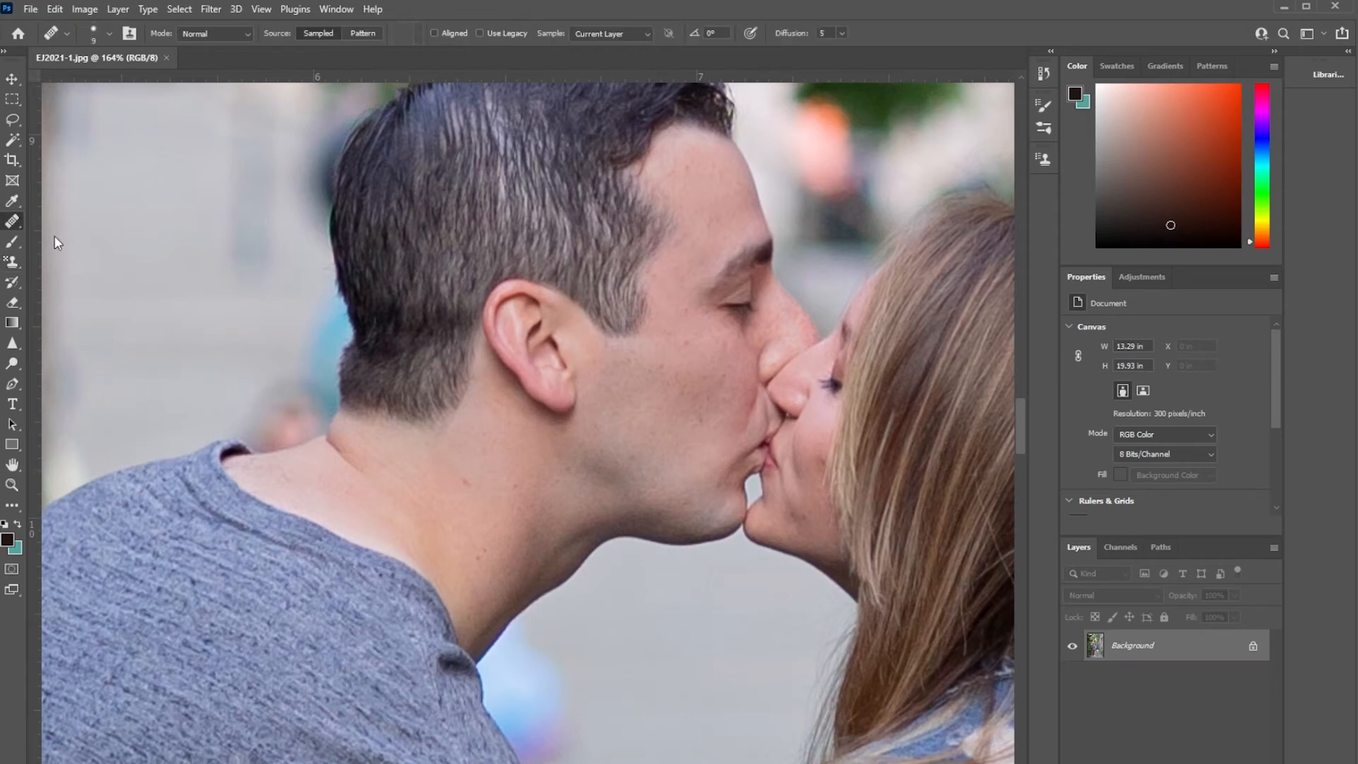
scroll(437, 478, up, 3)
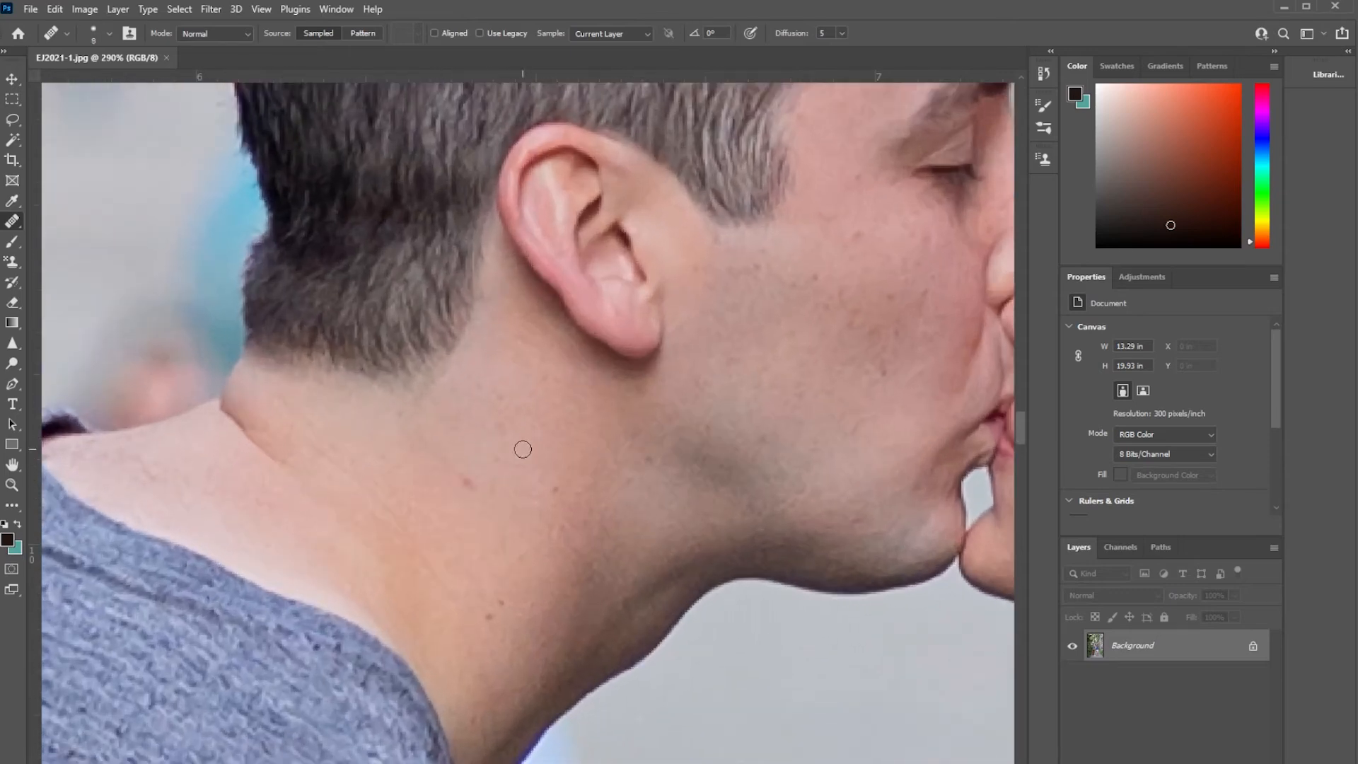
click(465, 481)
click(456, 474)
click(628, 359)
Heal the spots on the woman's cheek and jaw beside her hair.
drag(809, 303, 505, 364)
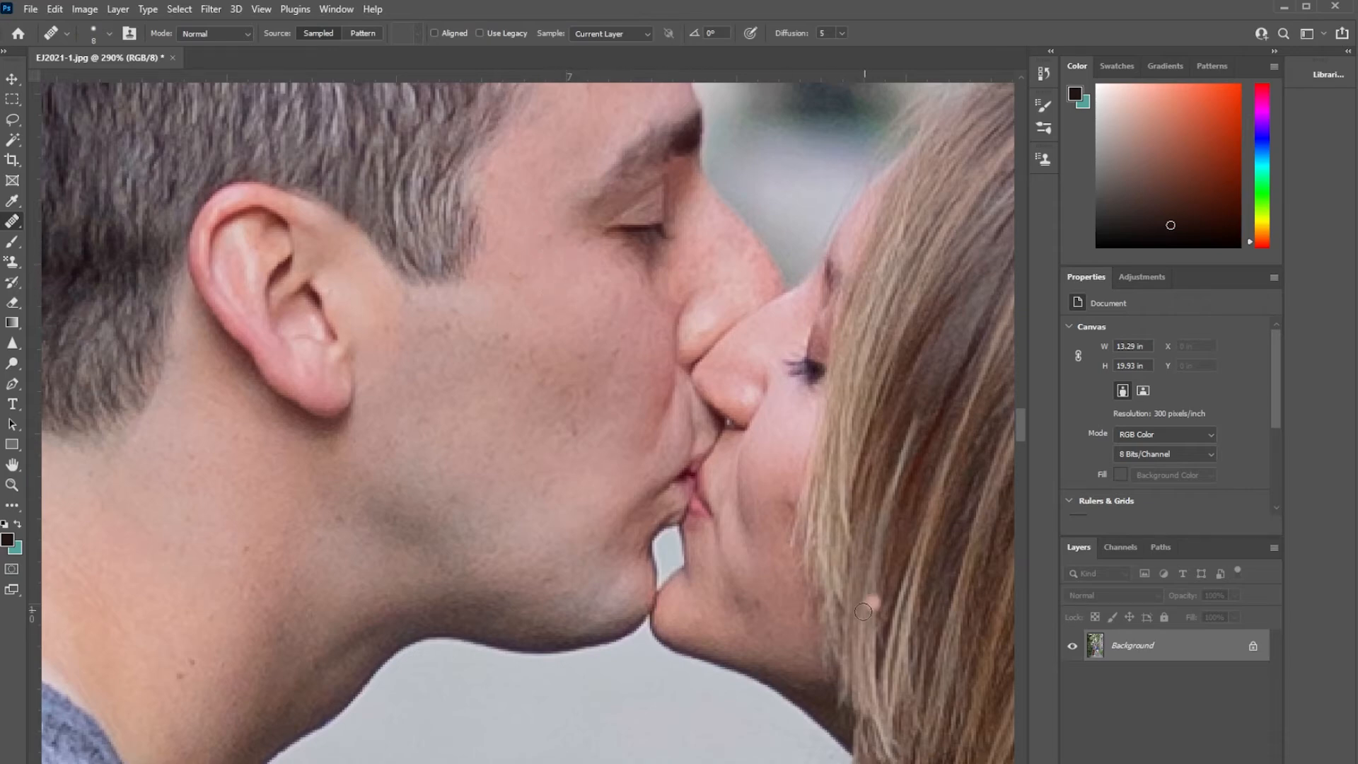
alt+click(764, 574)
click(758, 599)
alt+click(770, 473)
click(785, 507)
click(780, 530)
Retouch the remaining discoloured patches and the dark mark near the woman's chin up close with the Healing Brush.
scroll(780, 529, up, 3)
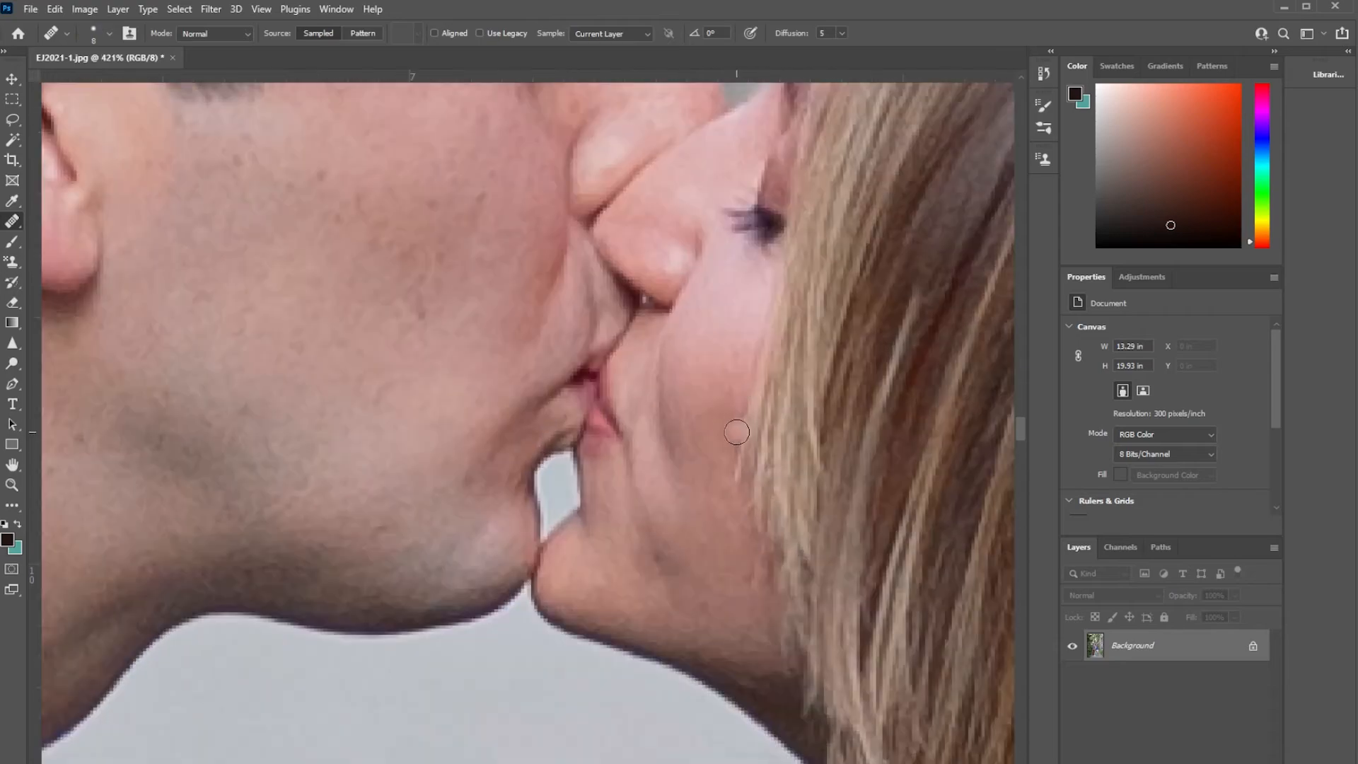
key(s)
scroll(743, 422, up, 1)
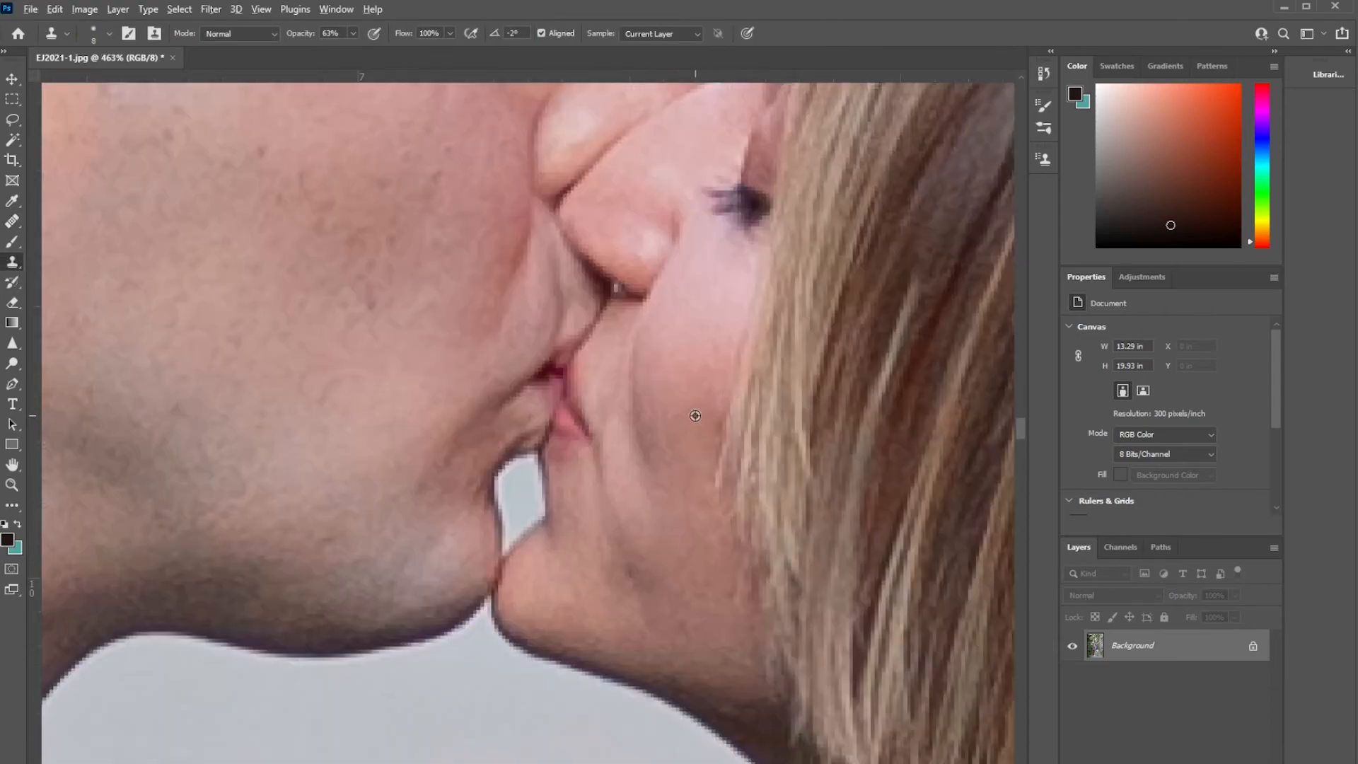
key(j)
alt+click(722, 399)
drag(704, 429, 701, 408)
alt+click(687, 575)
drag(631, 564, 628, 571)
Sharpen the man's closed eye using the Sharpen tool with a size 15 brush.
scroll(628, 565, down, 8)
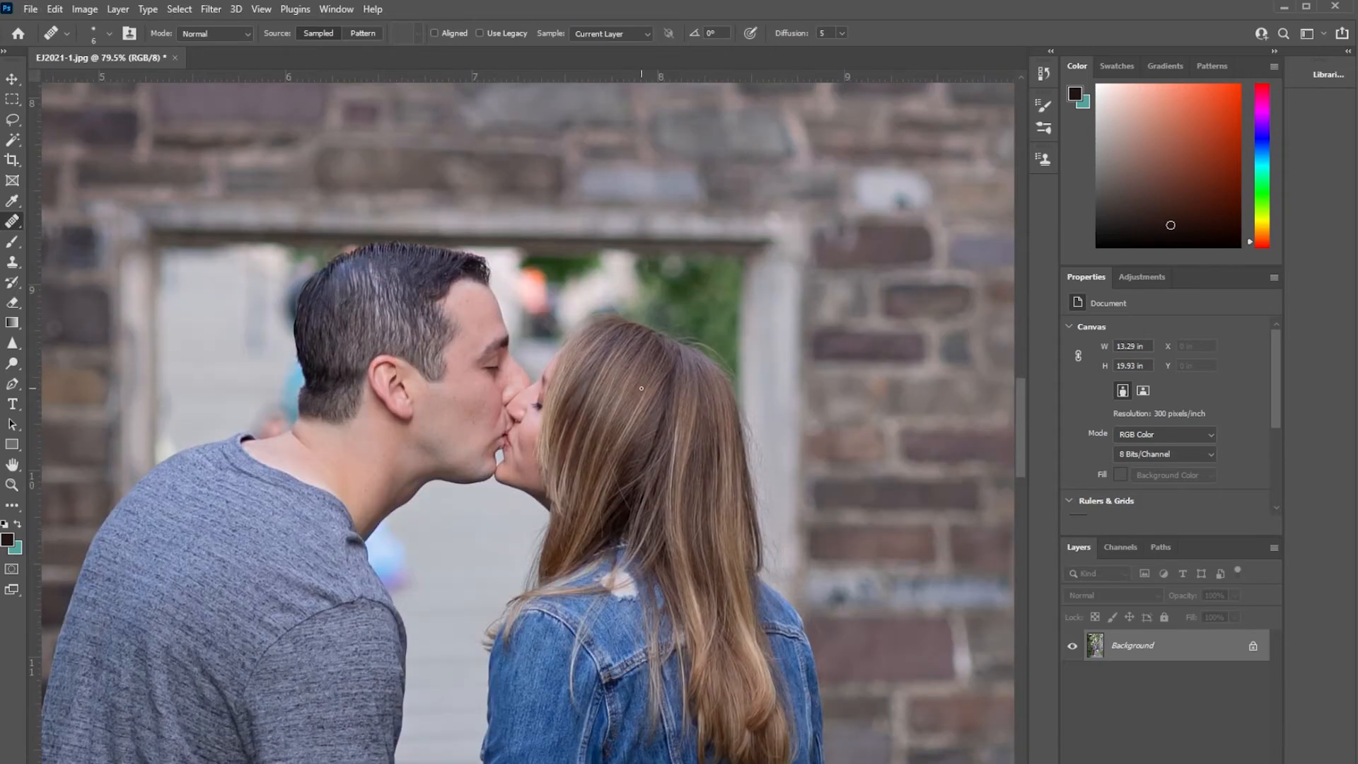
scroll(501, 375, up, 4)
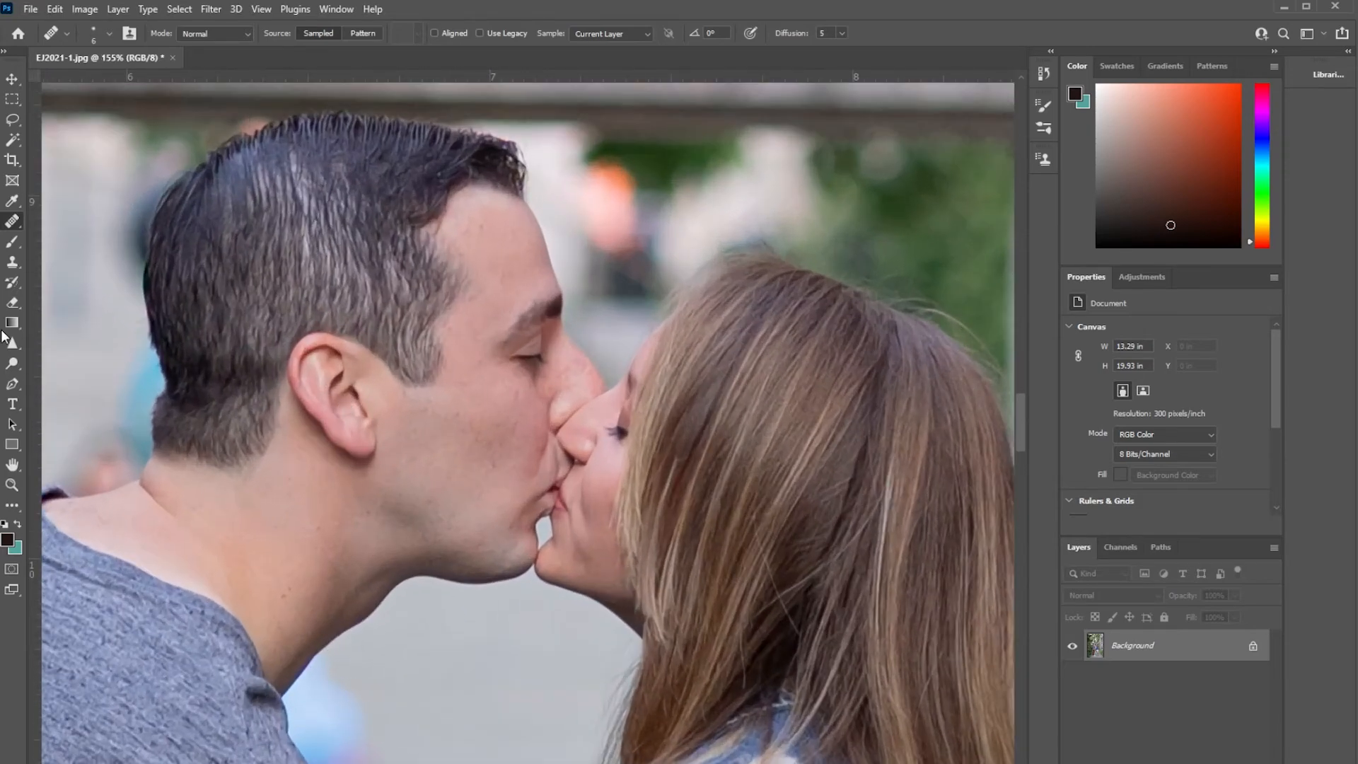
click(12, 343)
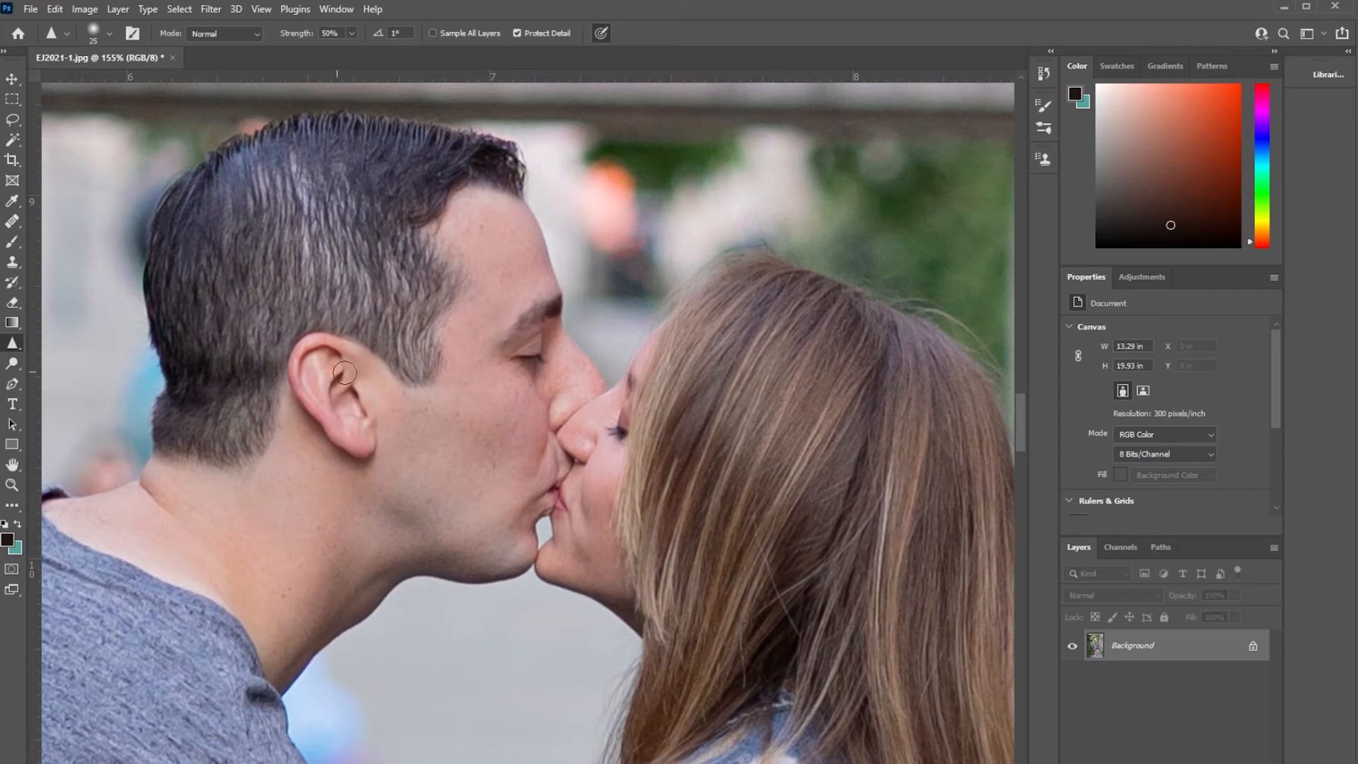
scroll(555, 366, up, 2)
key(bracketleft)
key(bracketleft)
key(bracketleft)
key(bracketright)
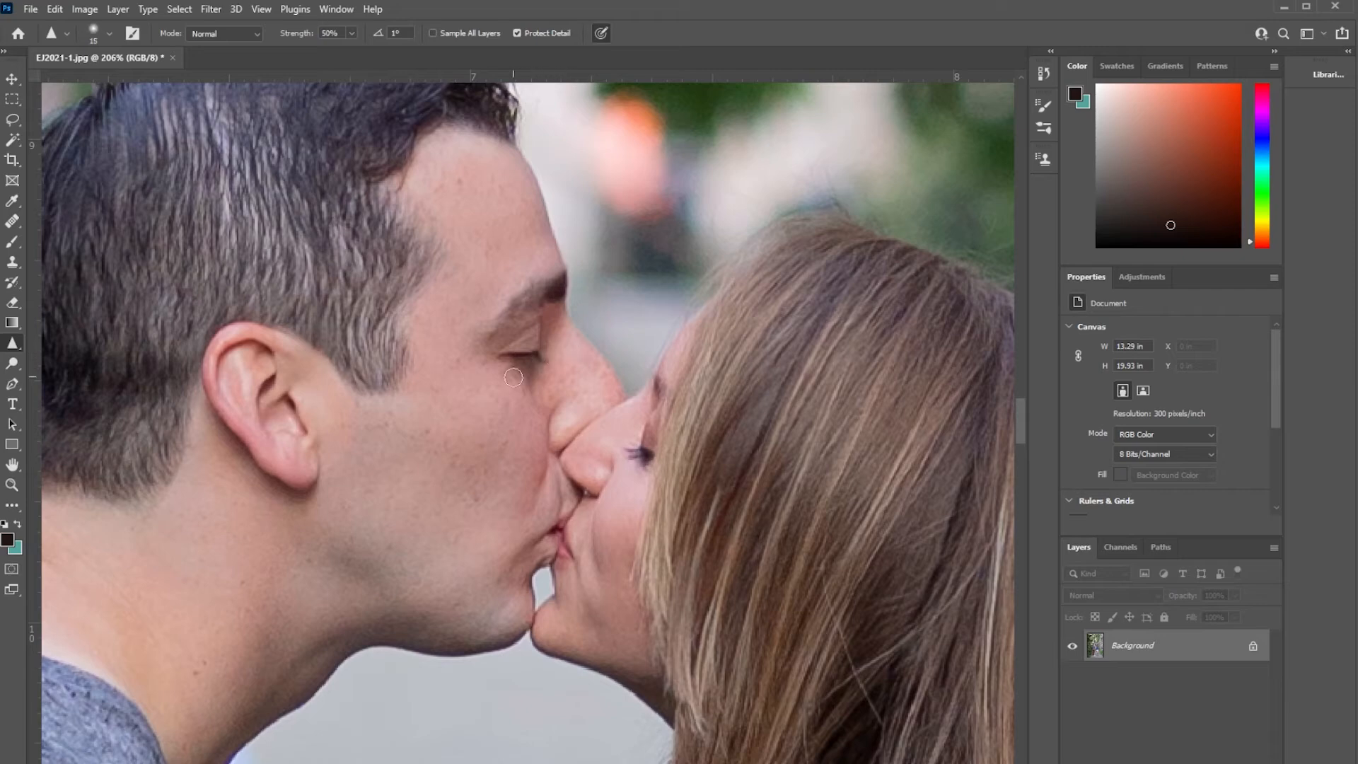
mouse_move(538, 354)
mouse_down()
mouse_move(531, 369)
mouse_move(511, 354)
mouse_move(540, 358)
mouse_up()
Enlarge the Sharpen brush to 30 for working on the woman's hair.
scroll(429, 396, up, 2)
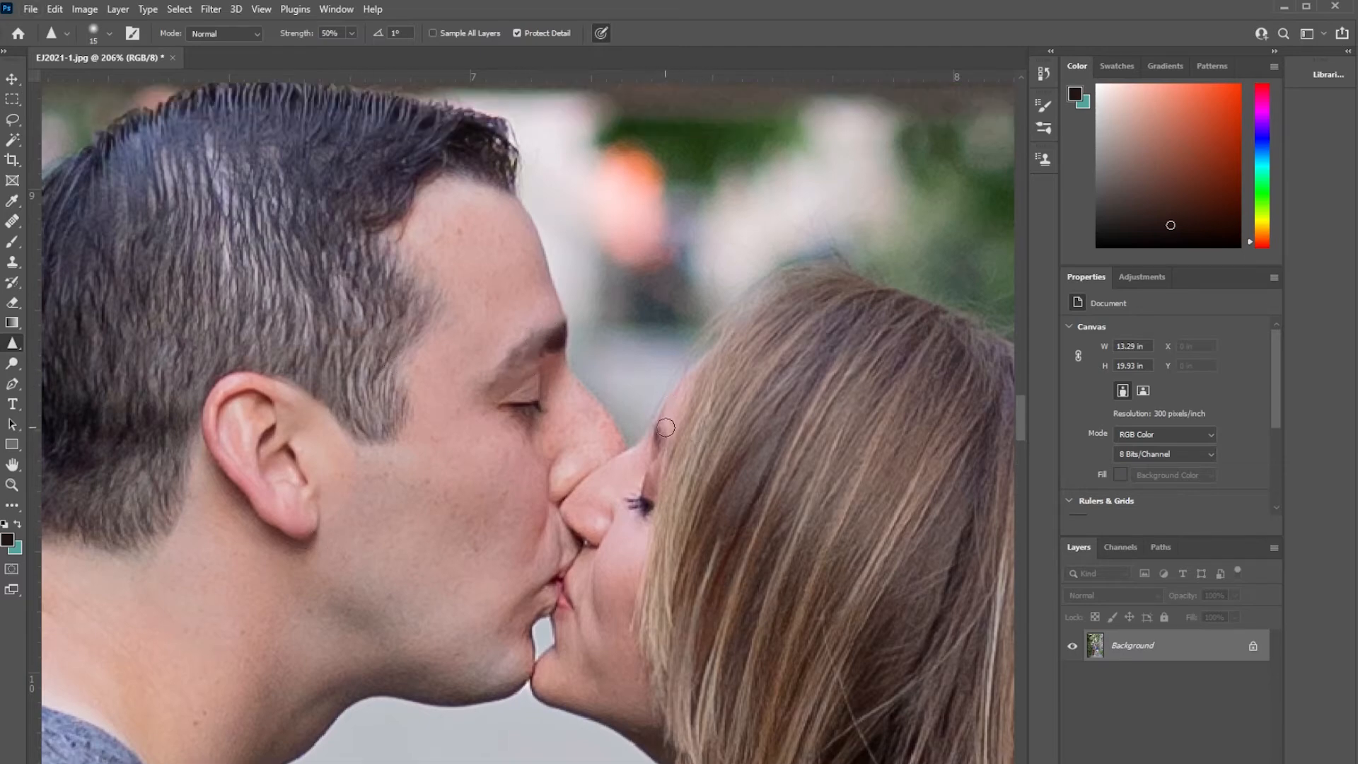
scroll(706, 547, down, 4)
key(bracketright)
key(bracketright)
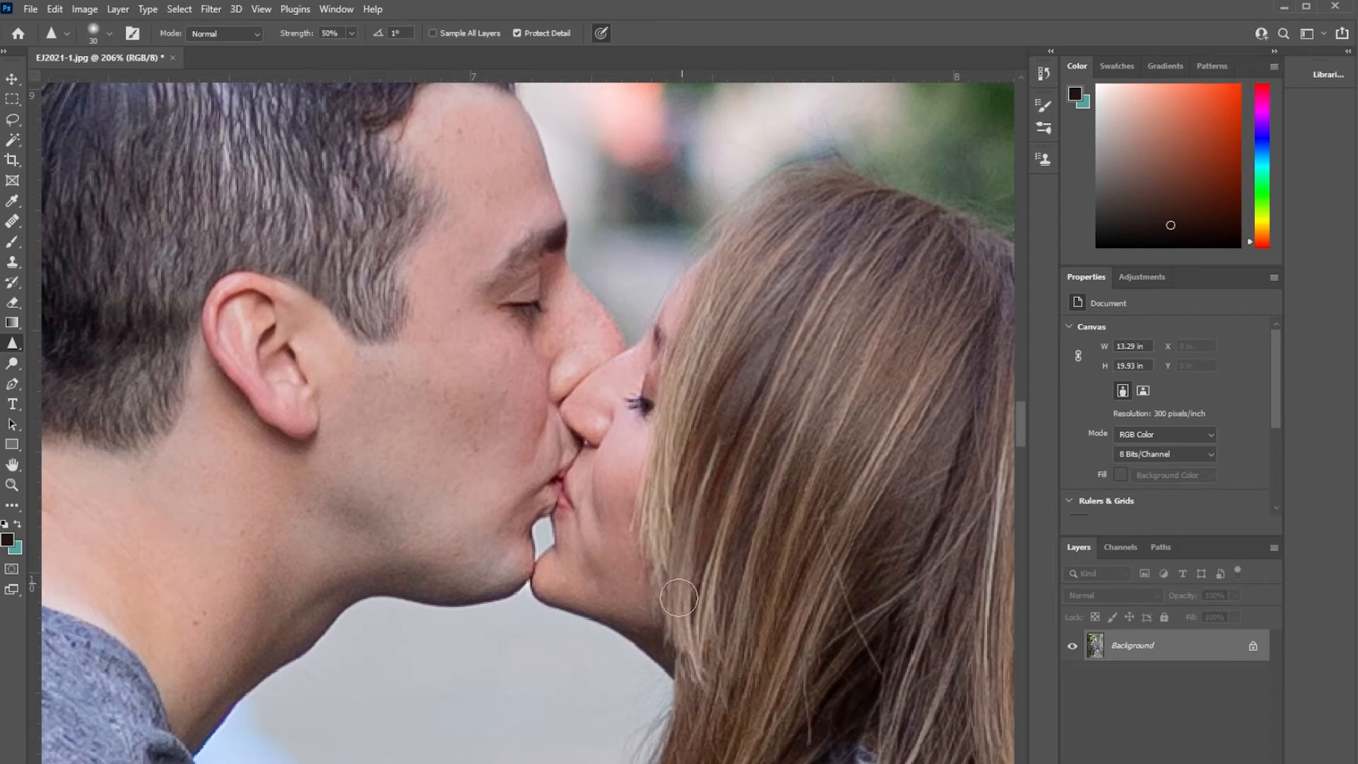
scroll(799, 615, down, 4)
scroll(796, 592, down, 3)
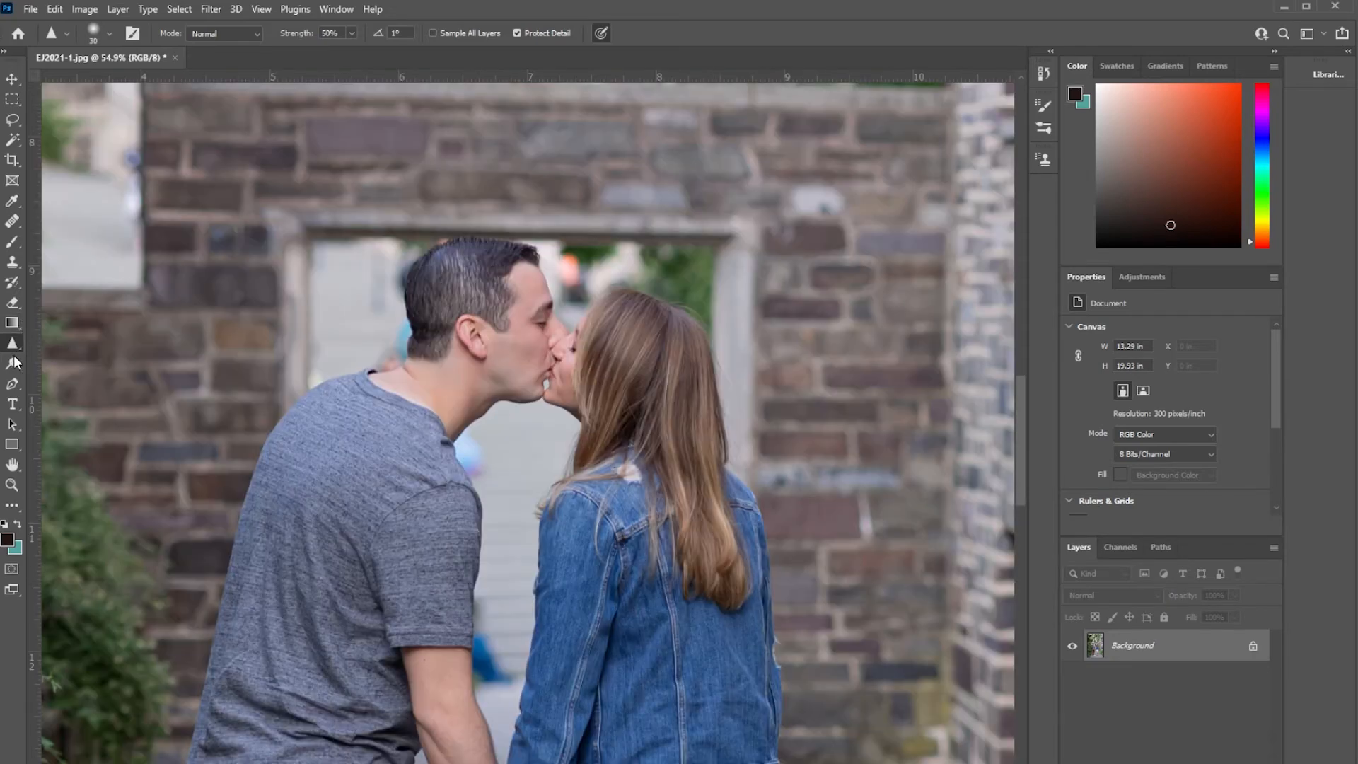
Lighten the couple's faces and necks with the Dodge tool, using the Midtones range at 14% exposure.
click(13, 363)
scroll(668, 403, up, 5)
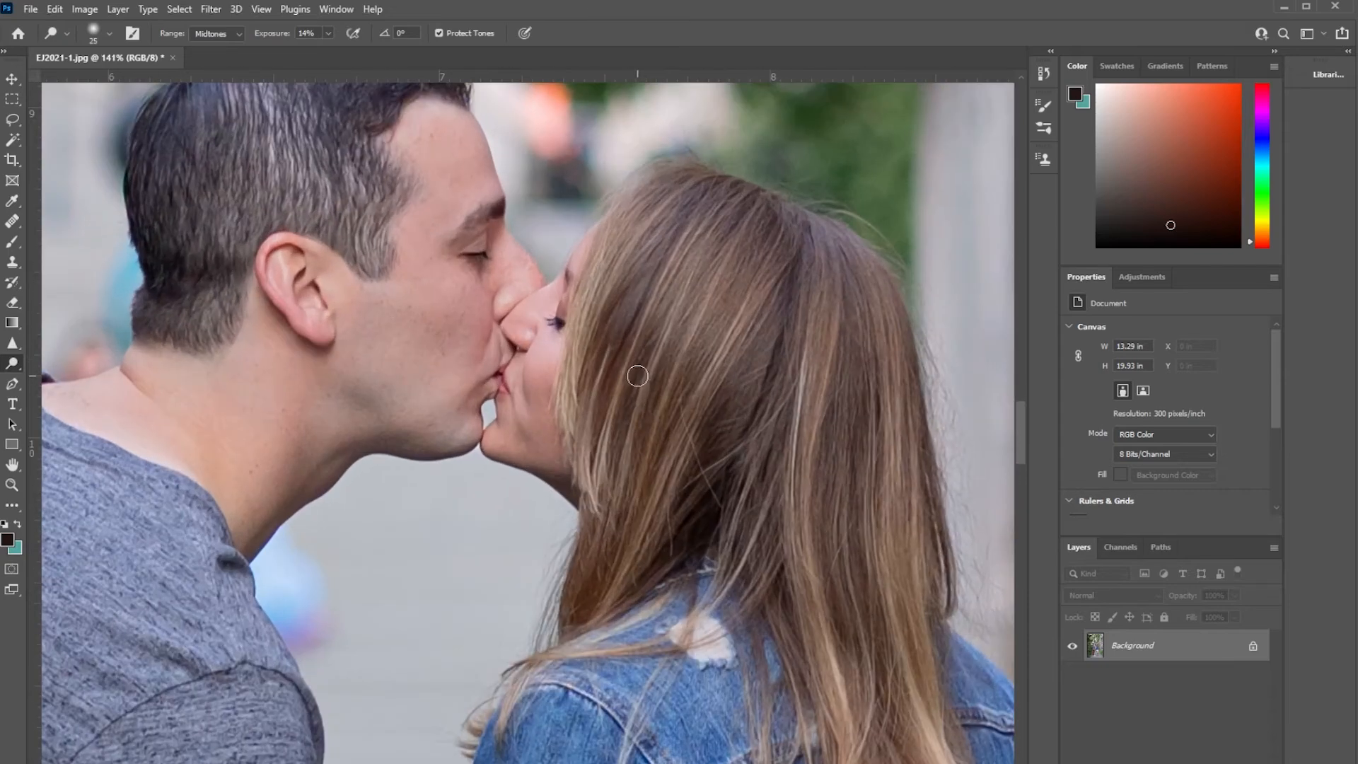
scroll(584, 467, up, 2)
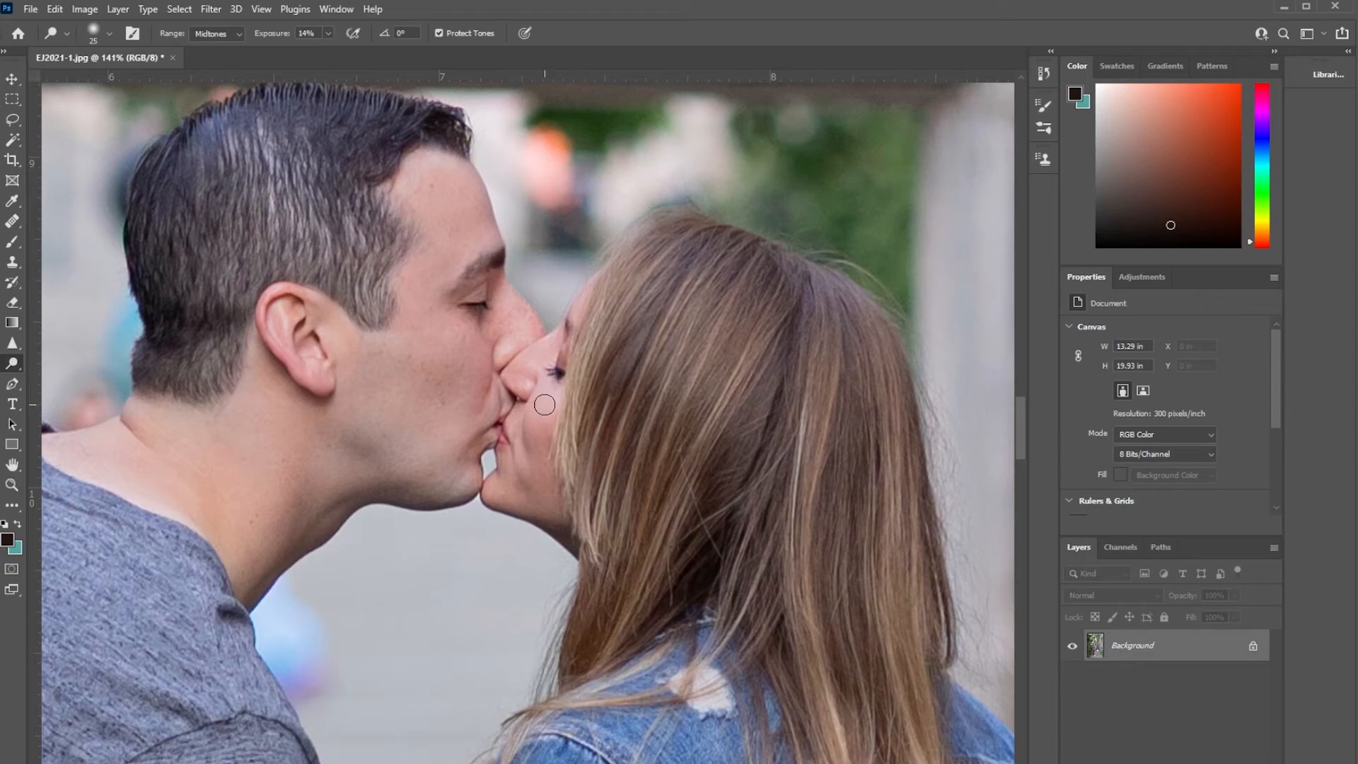
drag(523, 423, 287, 458)
drag(376, 451, 276, 407)
drag(553, 629, 799, 573)
drag(762, 517, 694, 555)
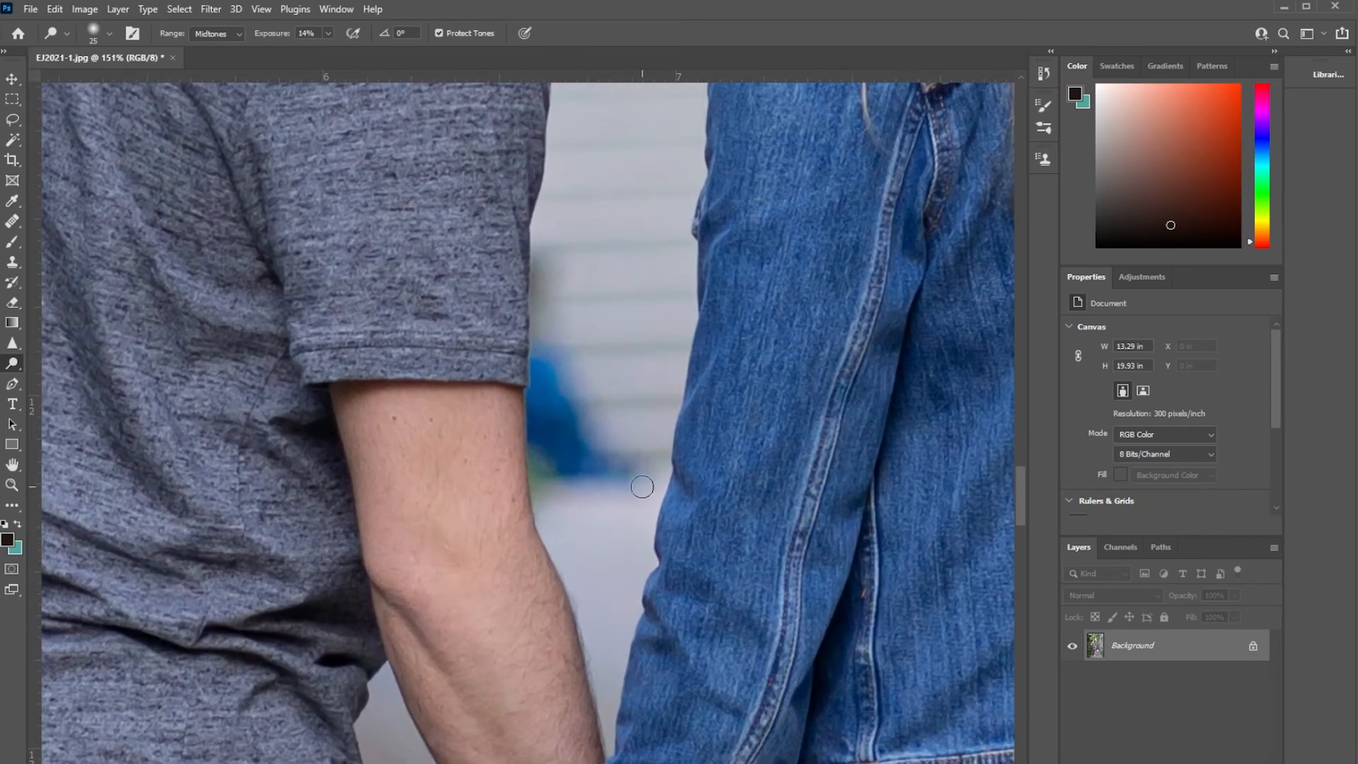
Clone the plain background over the blurred blue object between the man's arm and the denim jacket, using a size 30 brush.
drag(656, 492, 676, 482)
drag(555, 400, 556, 426)
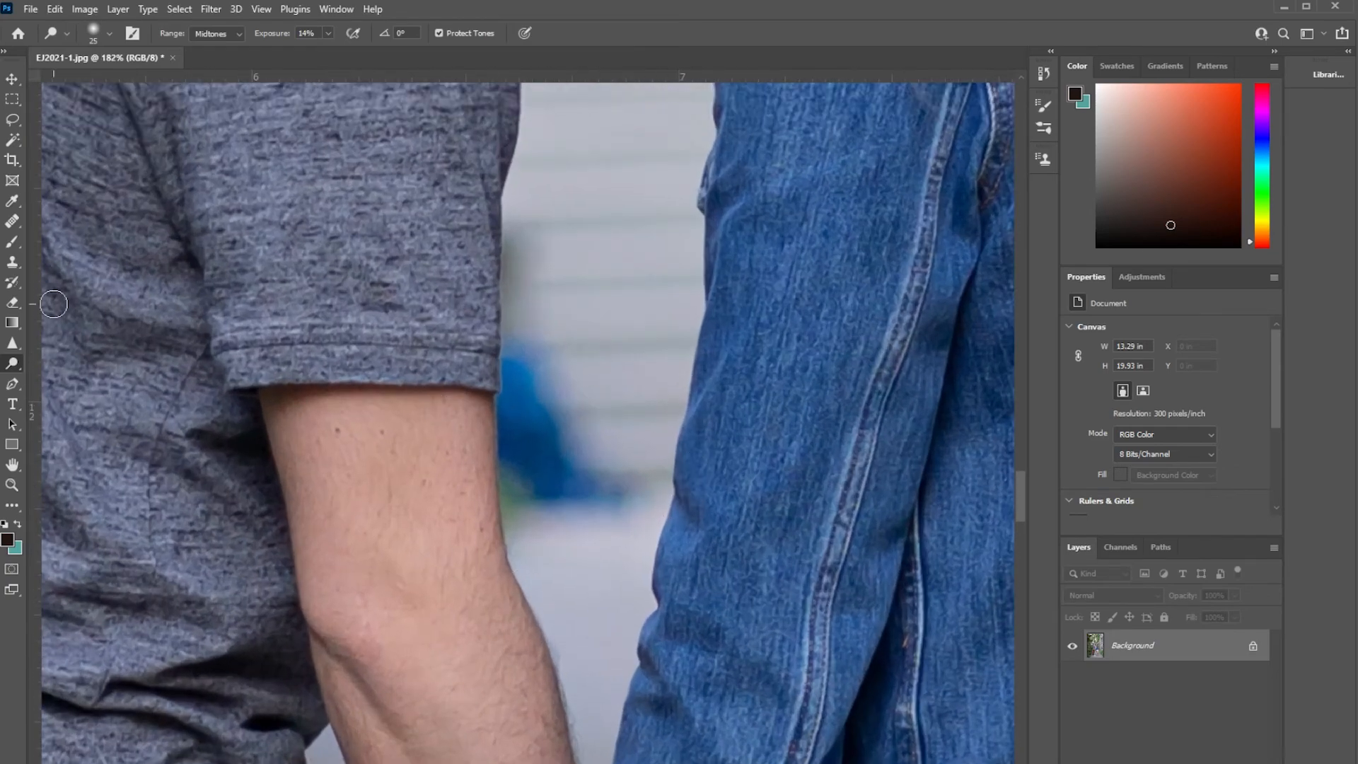
click(12, 262)
scroll(615, 463, up, 2)
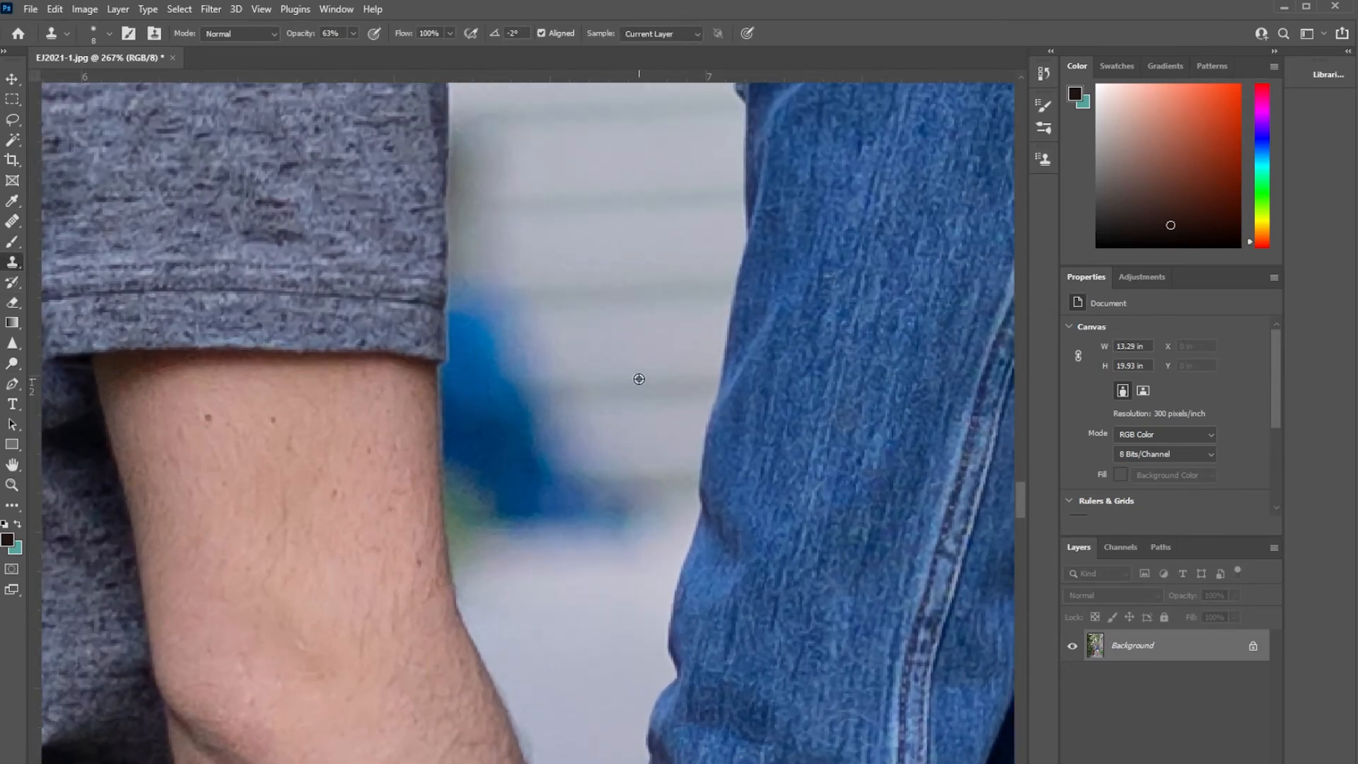
scroll(634, 396, up, 2)
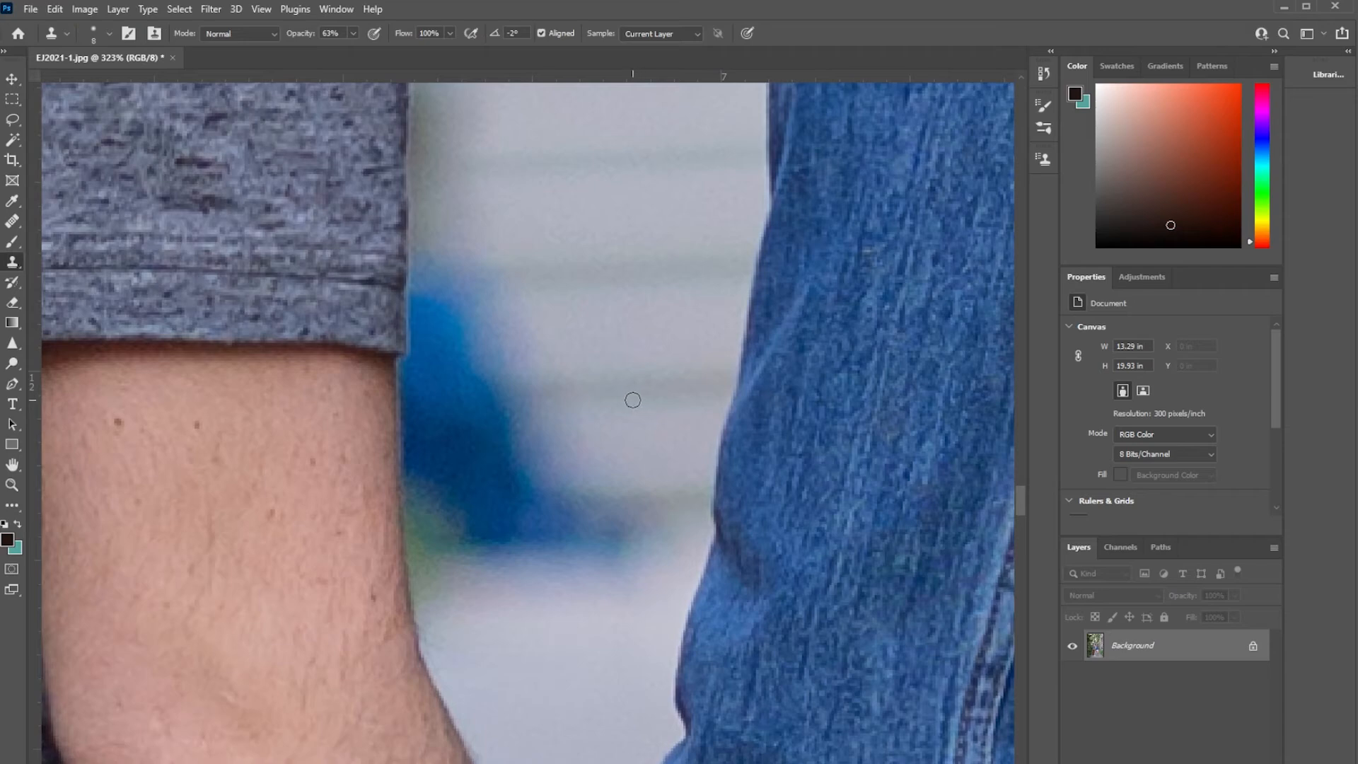
key(bracketright)
key(bracketright)
key(bracketright)
key(bracketright)
key(bracketright)
alt+click(664, 382)
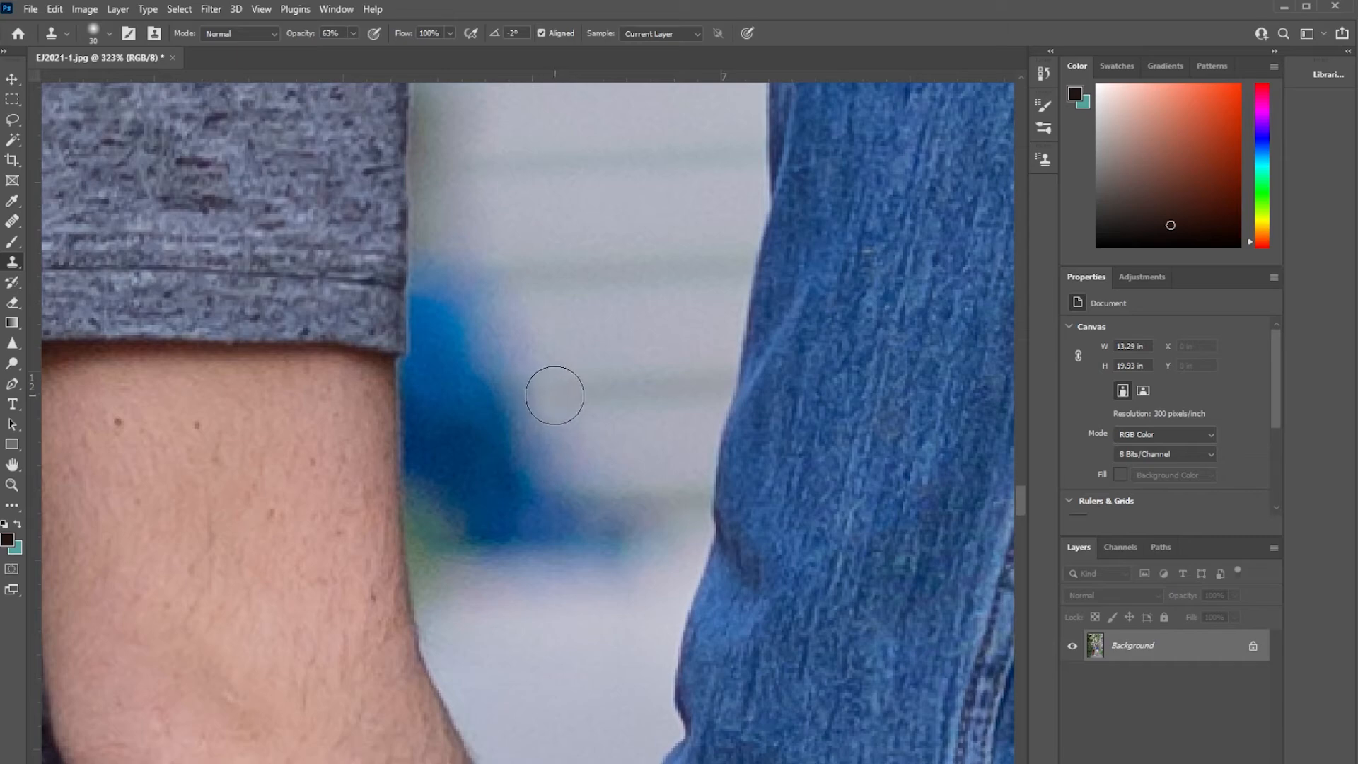
alt+click(682, 387)
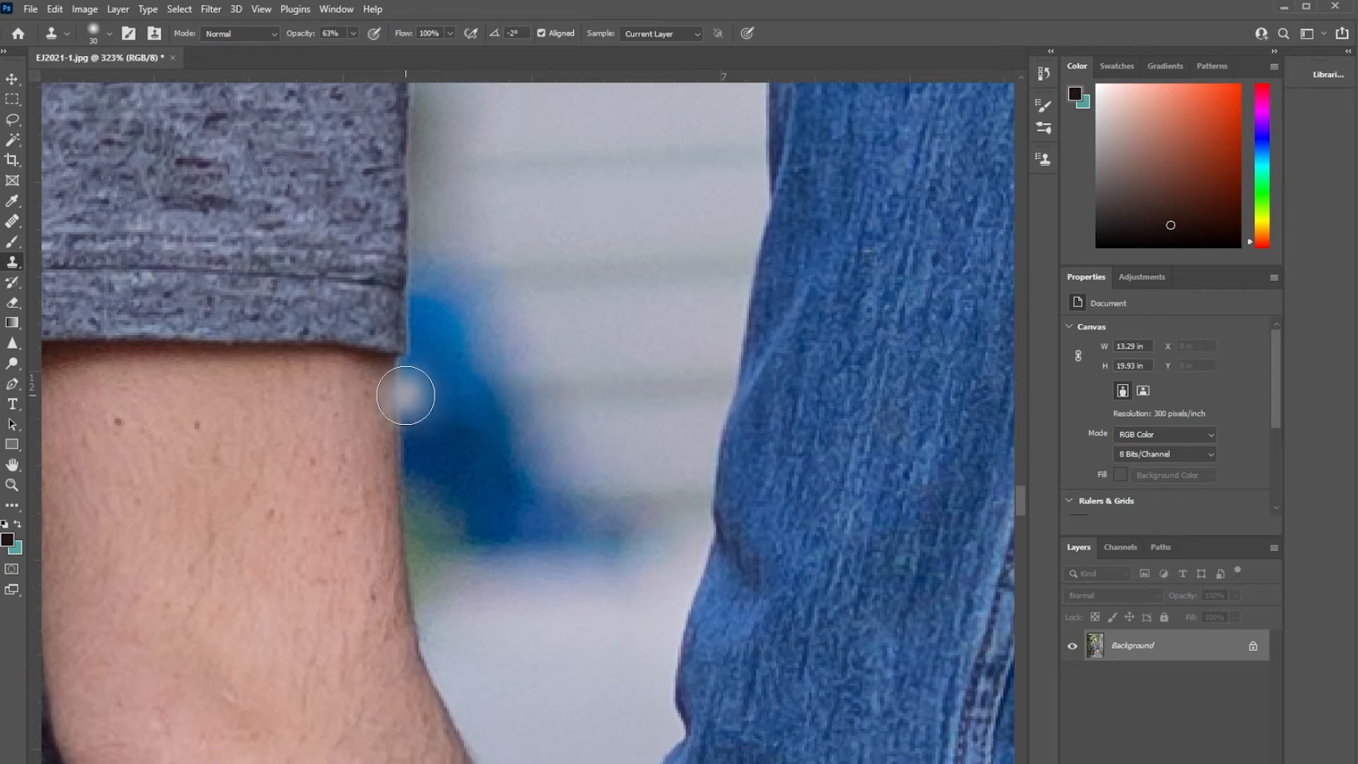
drag(553, 398, 458, 404)
drag(535, 343, 492, 338)
mouse_move(515, 287)
mouse_down()
mouse_move(484, 291)
mouse_move(447, 257)
mouse_move(458, 295)
mouse_move(512, 287)
mouse_up()
Clone over the middle of the blue object, sampling fresh background and reducing the brush for the finer area.
scroll(564, 276, up, 1)
scroll(551, 273, down, 2)
alt+click(552, 276)
drag(512, 352, 442, 360)
alt+click(664, 401)
key(bracketleft)
key(bracketleft)
mouse_move(565, 389)
mouse_down()
mouse_move(499, 383)
mouse_move(561, 427)
mouse_up()
Clone clean pavement over the lower blue and green edge of the object between the arm and jacket.
key(bracketright)
key(bracketright)
alt+click(509, 584)
drag(451, 541, 562, 524)
alt+click(522, 579)
mouse_move(568, 516)
mouse_down()
mouse_move(646, 519)
mouse_move(582, 524)
mouse_up()
alt+click(583, 568)
mouse_move(646, 463)
mouse_down()
mouse_move(636, 482)
mouse_move(531, 478)
mouse_move(488, 453)
mouse_move(517, 433)
mouse_up()
Raise the Clone Stamp opacity to 91% and cover more of the blue area next to the man's arm.
drag(353, 34, 346, 44)
alt+click(545, 528)
mouse_move(445, 498)
mouse_down()
mouse_move(448, 549)
mouse_move(474, 400)
mouse_up()
alt+click(554, 445)
drag(426, 469, 454, 375)
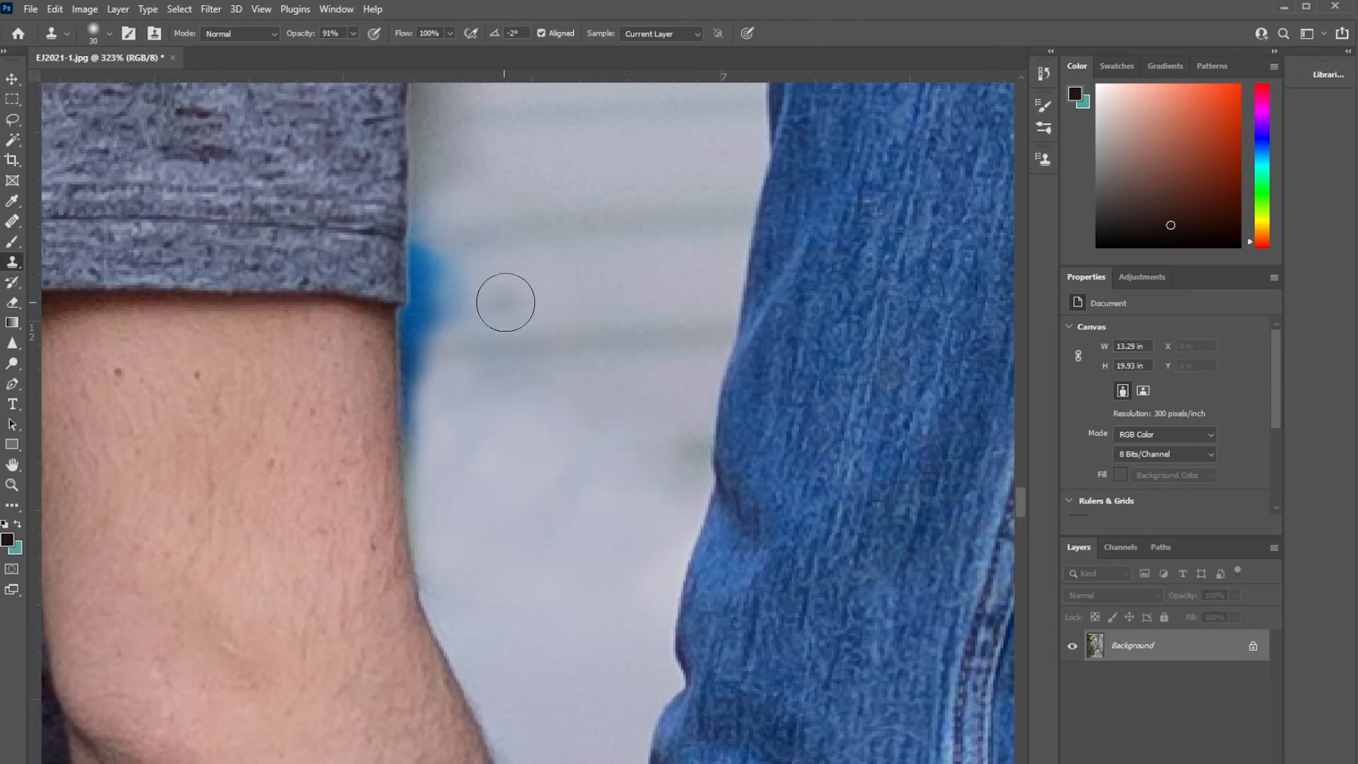
drag(463, 297, 439, 316)
Clone background over the blue along the edge of the man's sleeve with a smaller brush.
alt+click(403, 175)
key(bracketleft)
key(bracketleft)
scroll(394, 179, up, 8)
mouse_move(423, 427)
mouse_down()
mouse_move(446, 243)
mouse_move(483, 291)
mouse_up()
scroll(539, 475, down, 3)
alt+click(407, 287)
key(bracketleft)
drag(434, 328, 436, 370)
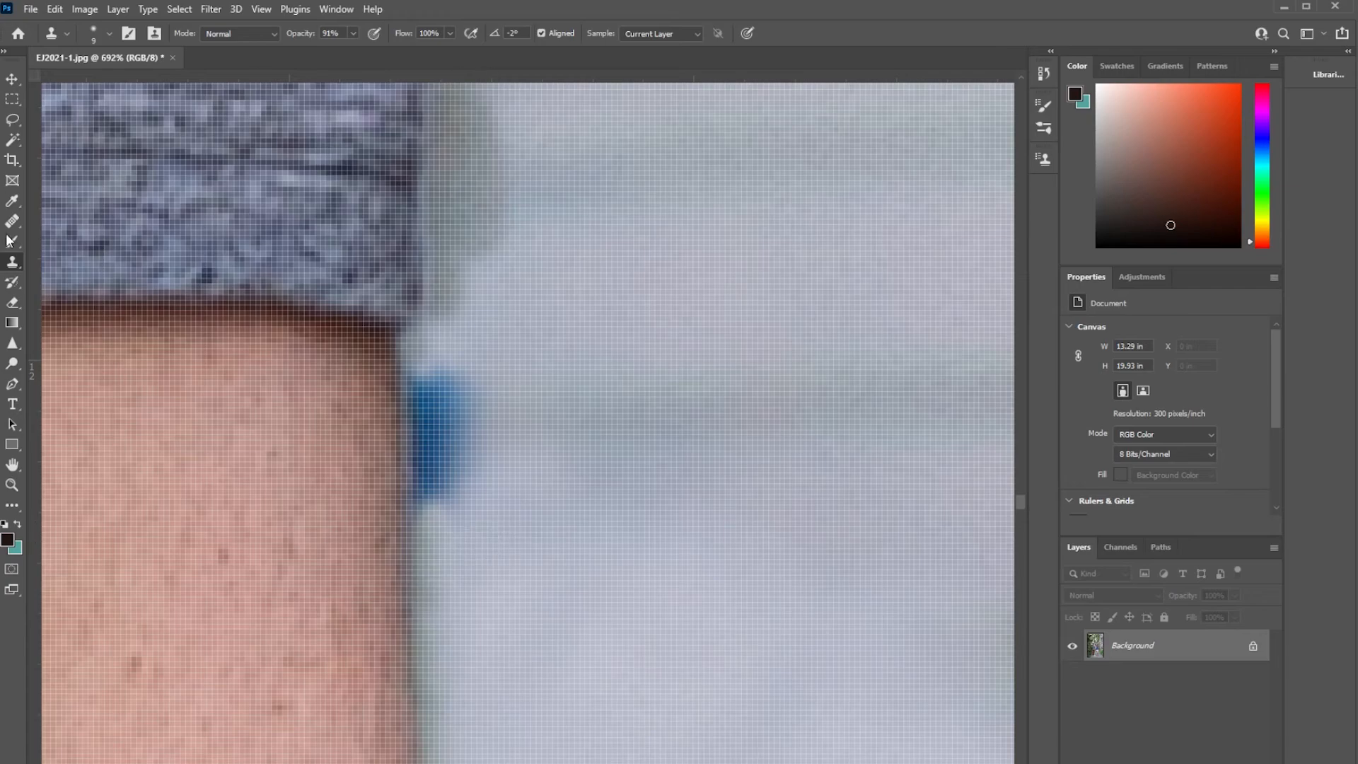
Clone away the last blue remnant against the man's arm just below the sleeve hem.
key(j)
key(s)
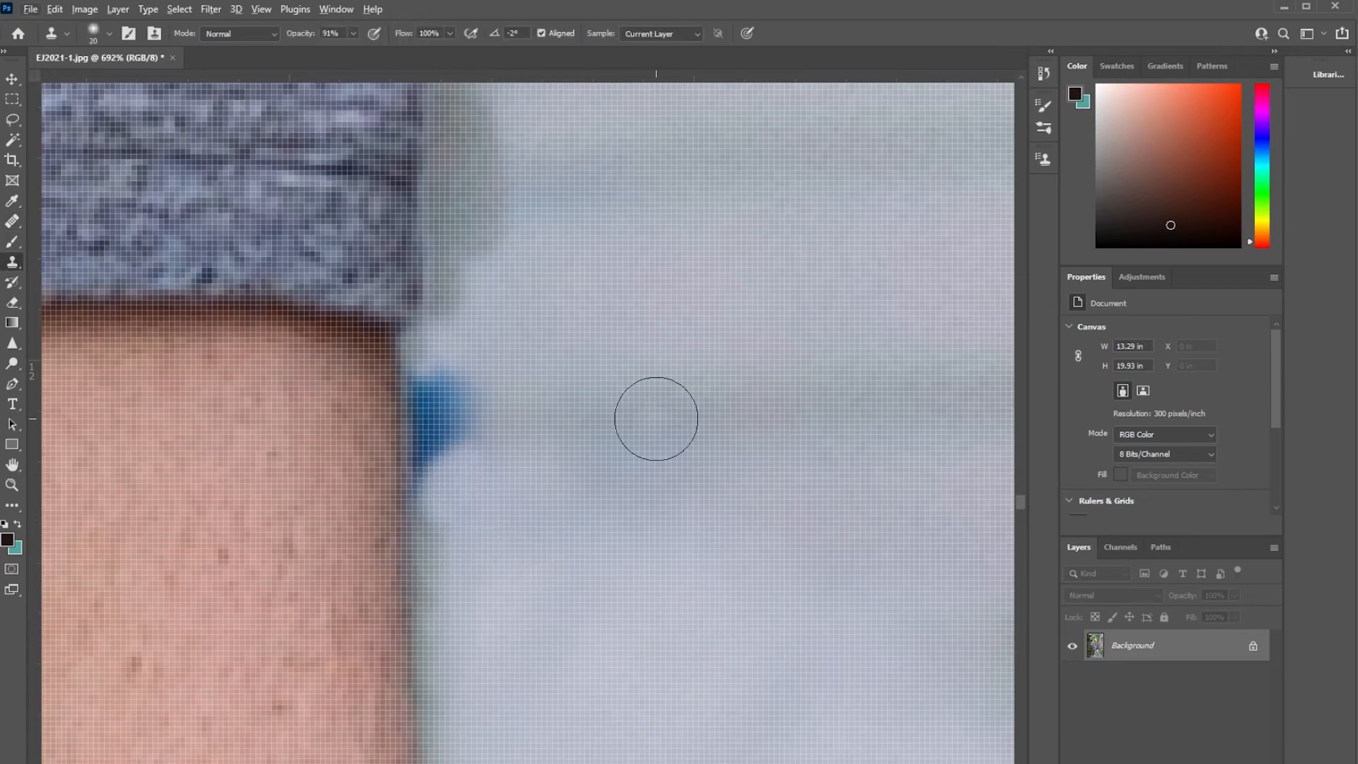
alt+click(810, 415)
click(497, 429)
drag(497, 429, 464, 473)
key(bracketleft)
key(bracketleft)
key(bracketleft)
key(bracketleft)
key(bracketleft)
alt+click(497, 328)
drag(431, 376, 421, 515)
Smooth the cloned background between the arm and jacket with the Healing Brush at size 20.
scroll(564, 496, down, 1)
scroll(564, 496, down, 5)
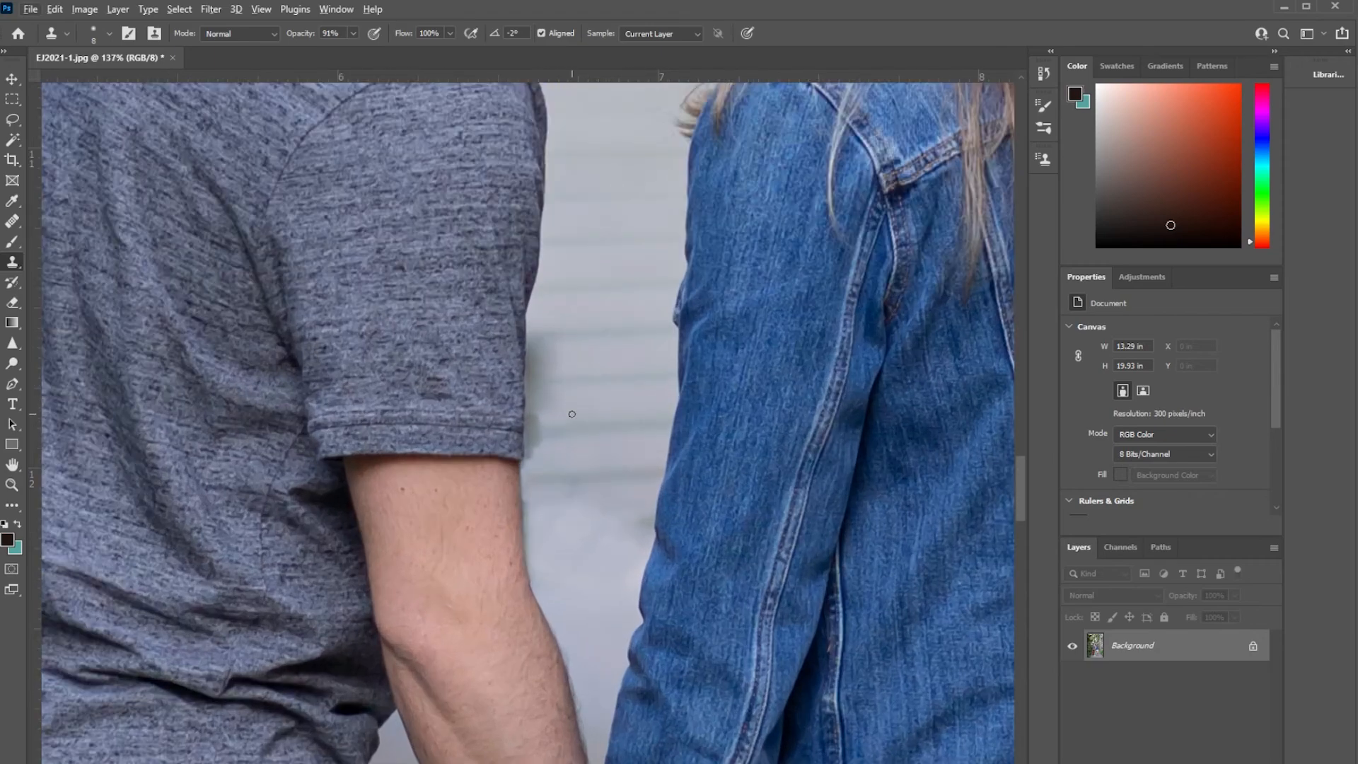
scroll(647, 590, up, 5)
key(j)
alt+click(380, 457)
mouse_move(493, 565)
mouse_down()
mouse_move(515, 608)
mouse_move(595, 517)
mouse_up()
alt+click(524, 587)
drag(467, 450, 406, 406)
mouse_move(467, 379)
mouse_down()
mouse_move(350, 373)
mouse_move(333, 457)
mouse_up()
alt+click(563, 424)
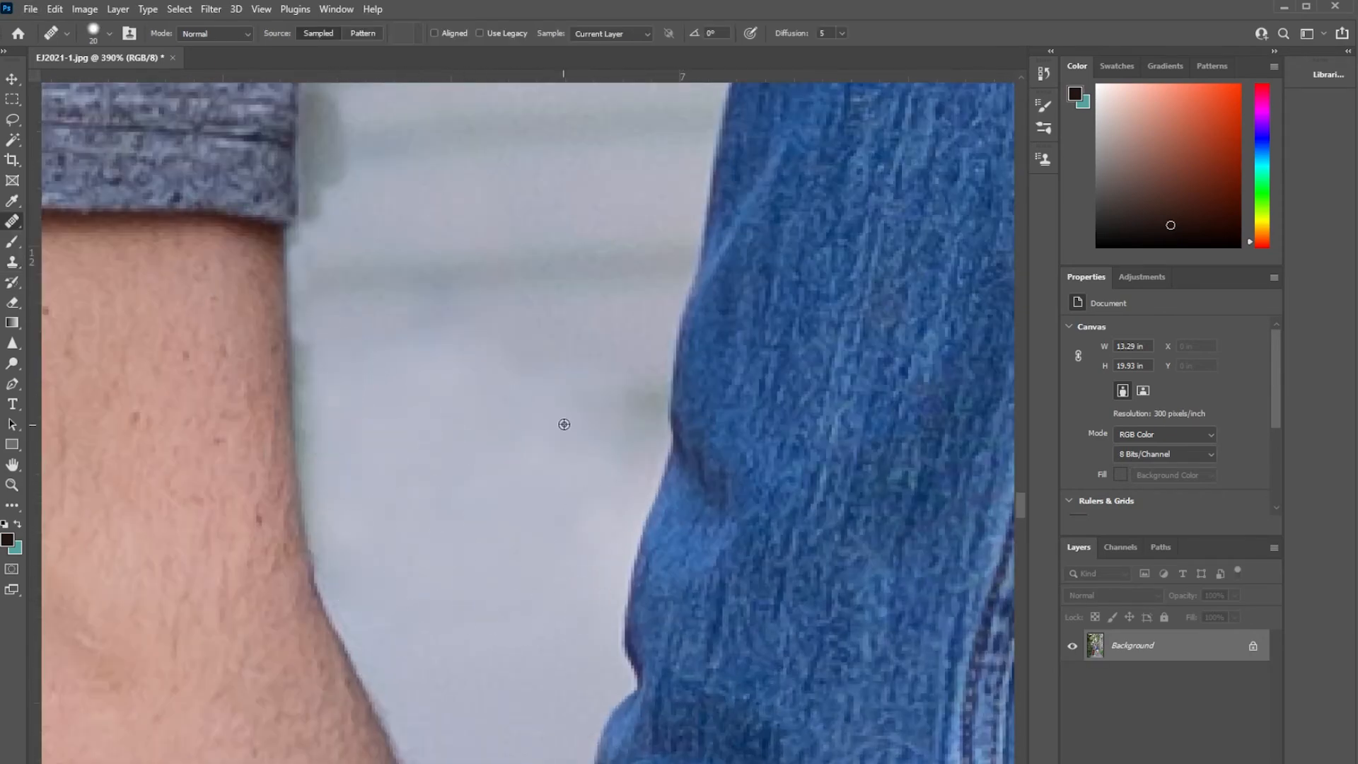
Heal the background edge along the man's upper arm below the sleeve with a size 10 brush.
scroll(445, 509, up, 3)
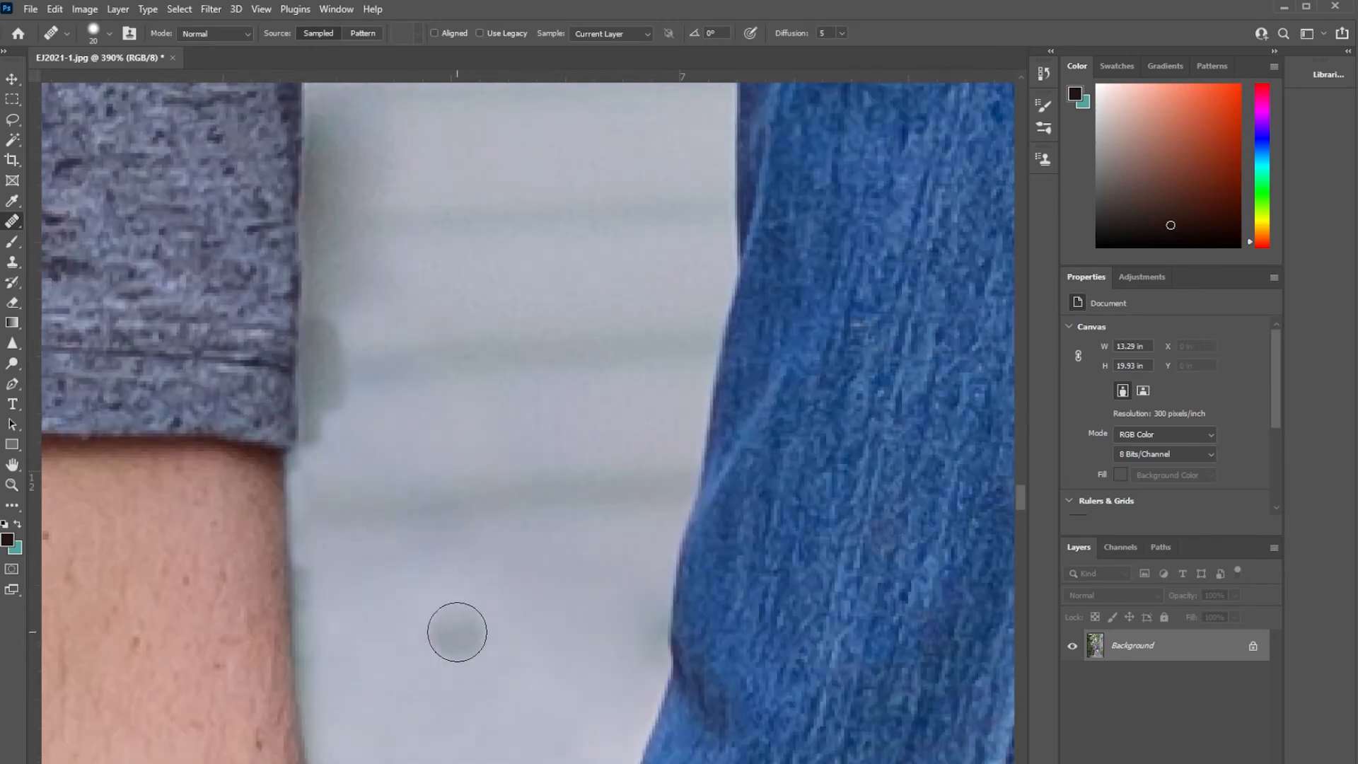
scroll(396, 438, up, 1)
key(bracketleft)
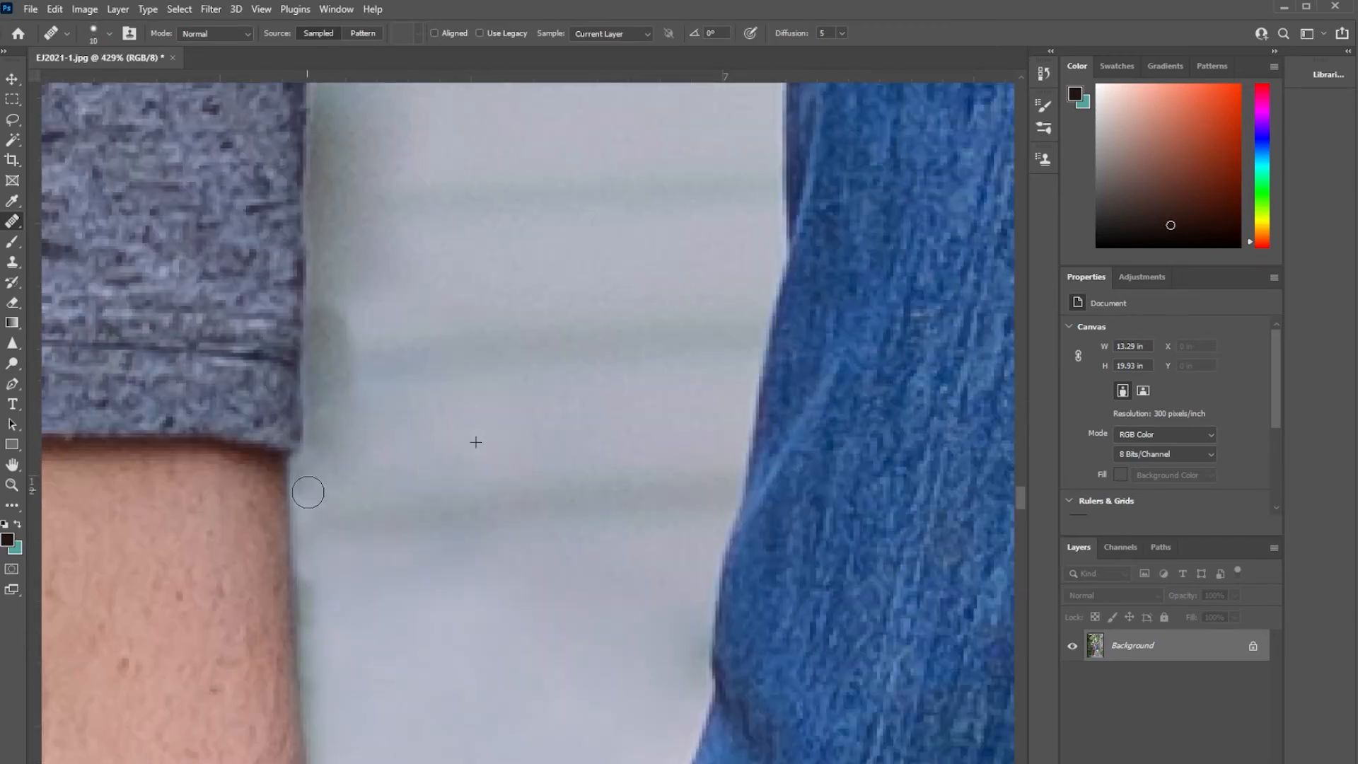
drag(307, 492, 312, 568)
alt+click(524, 446)
alt+click(380, 427)
drag(314, 478, 357, 432)
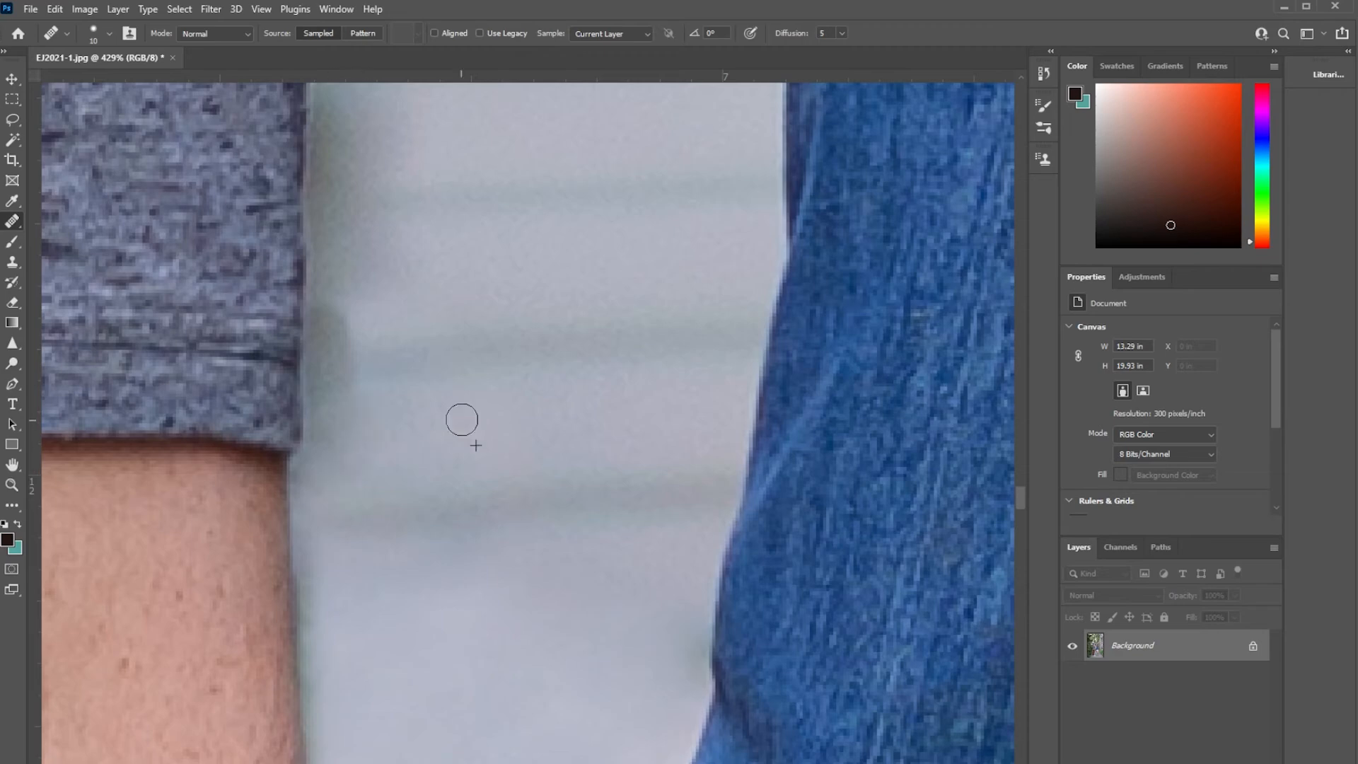
Compare the full photo before and after retouching by toggling the visibility of the Background copy layer.
scroll(507, 278, down, 3)
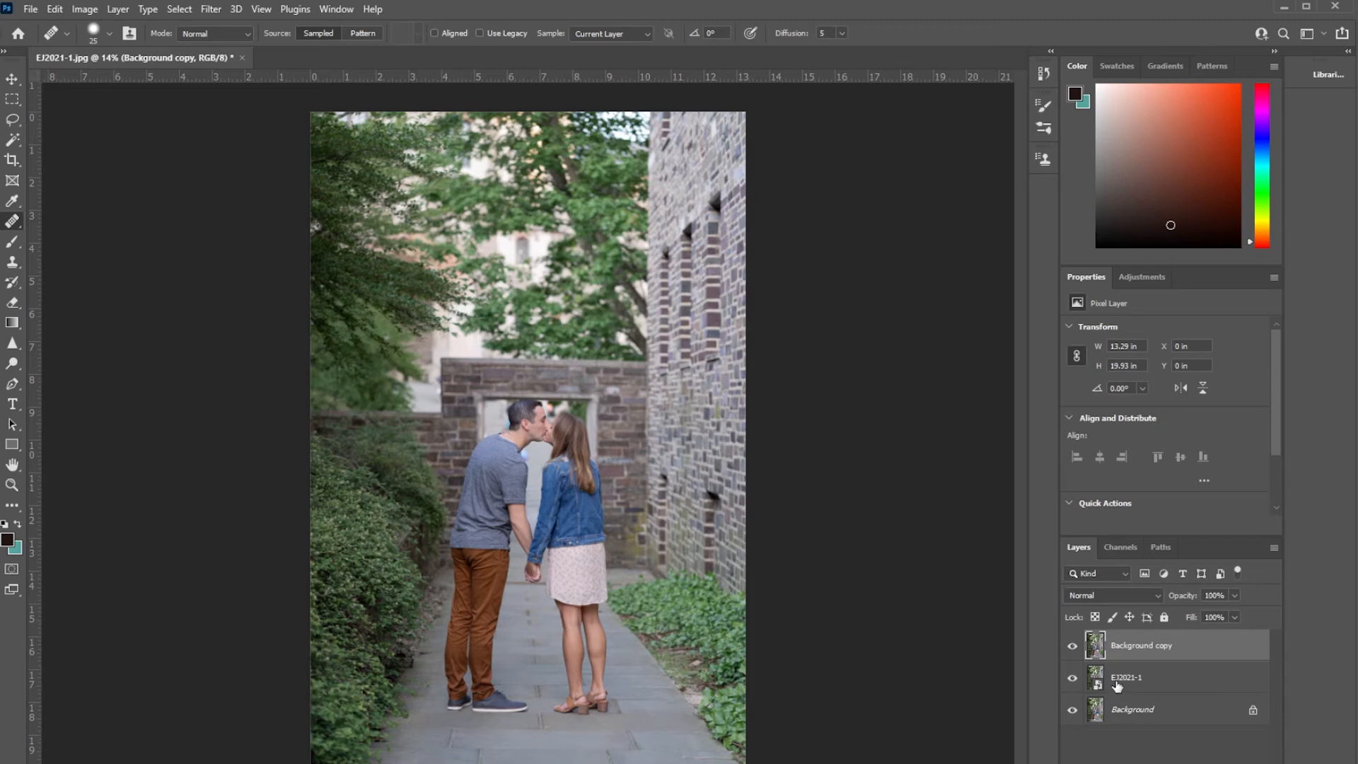
click(1071, 647)
click(1071, 647)
click(1071, 646)
click(1070, 652)
click(1070, 652)
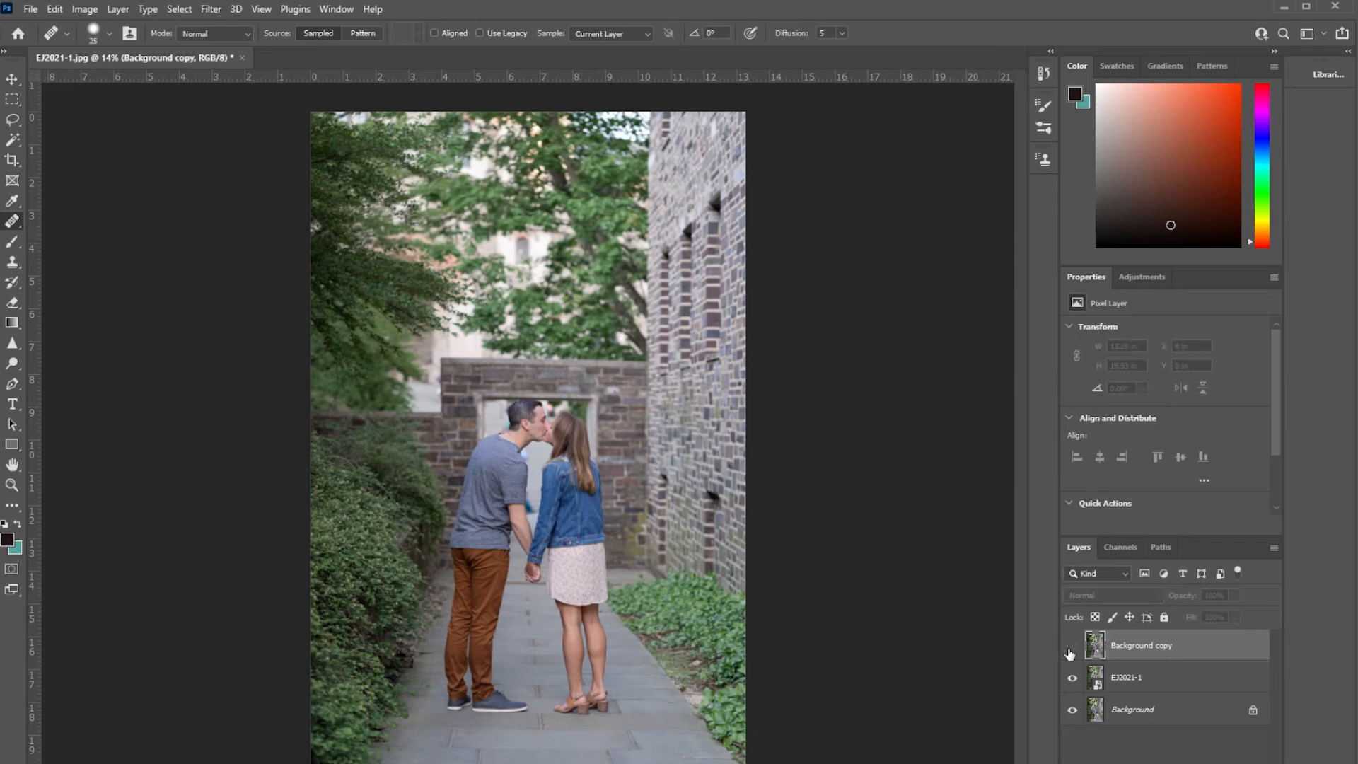
click(1070, 651)
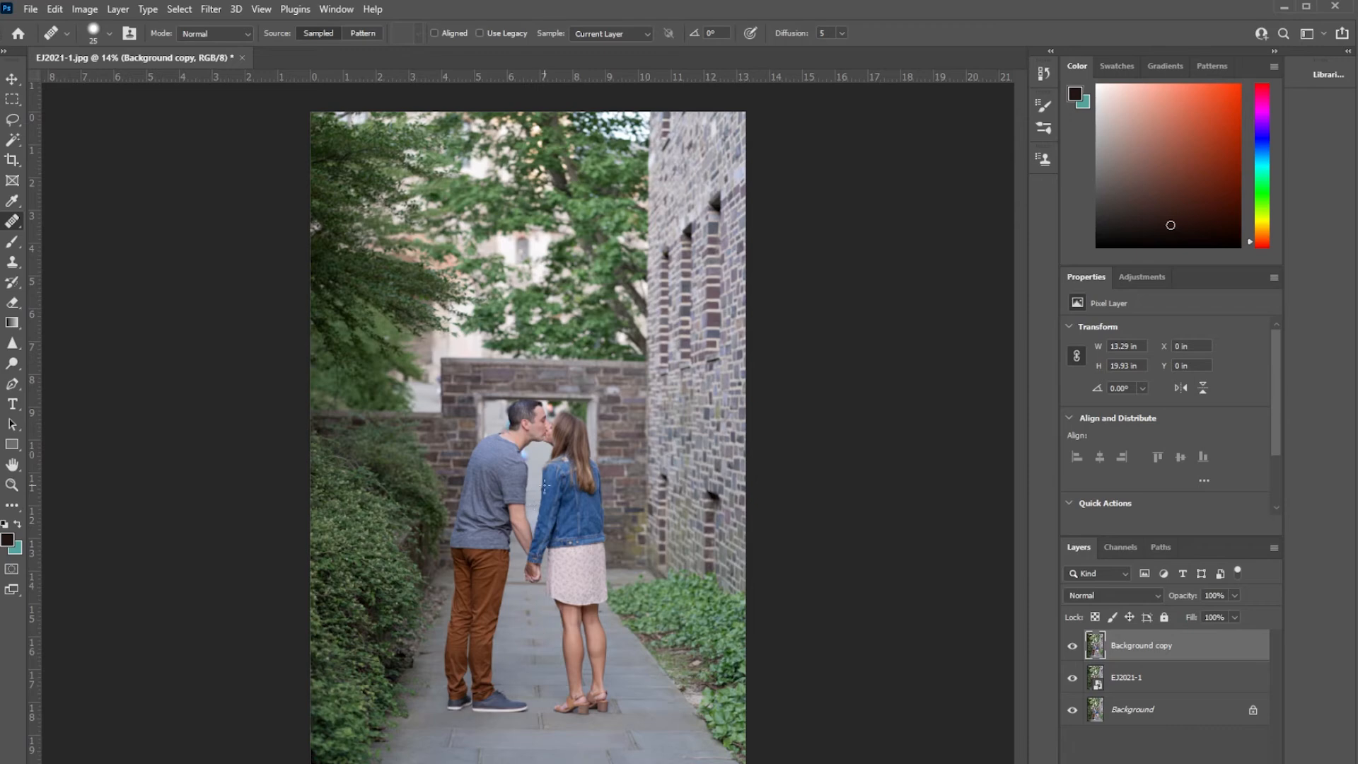
Compare the retouched area around the man's arm before and after by toggling the Background copy layer's visibility.
scroll(543, 515, up, 5)
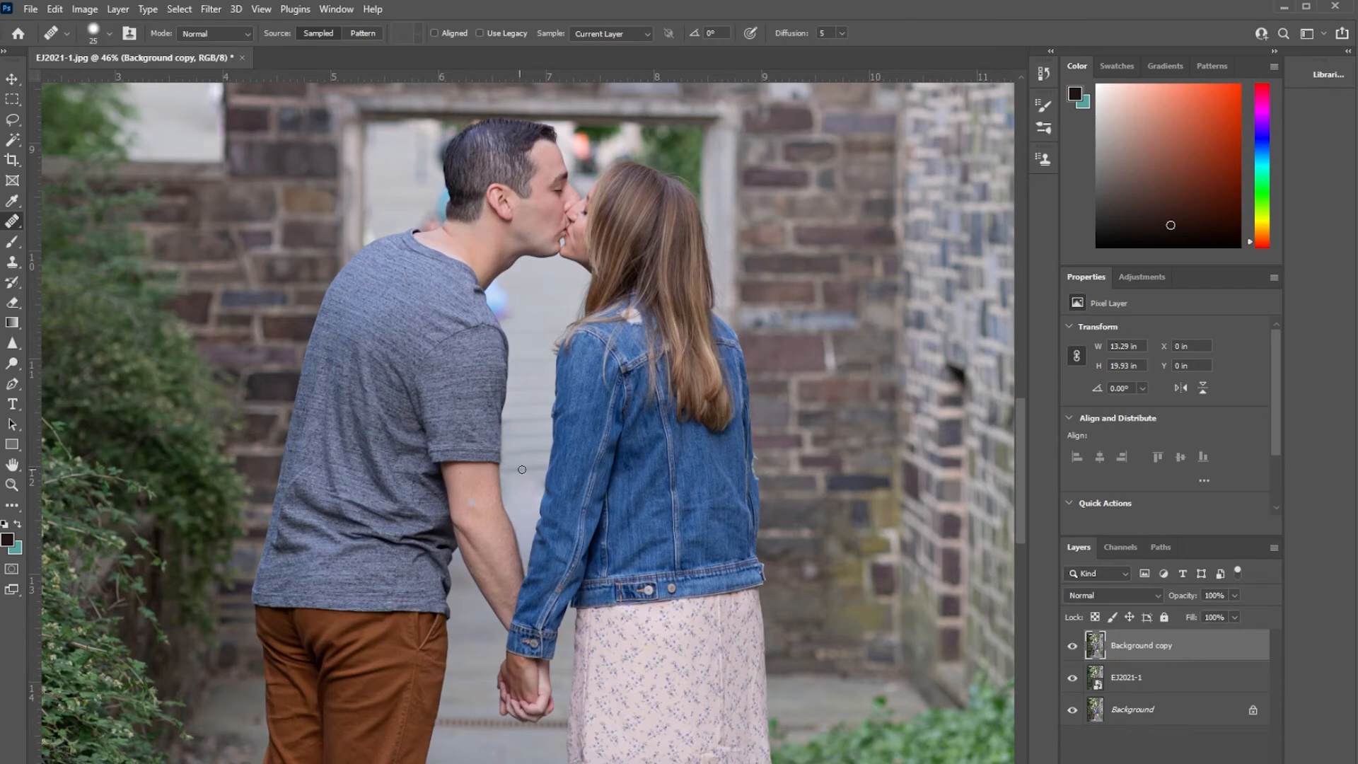
click(1072, 648)
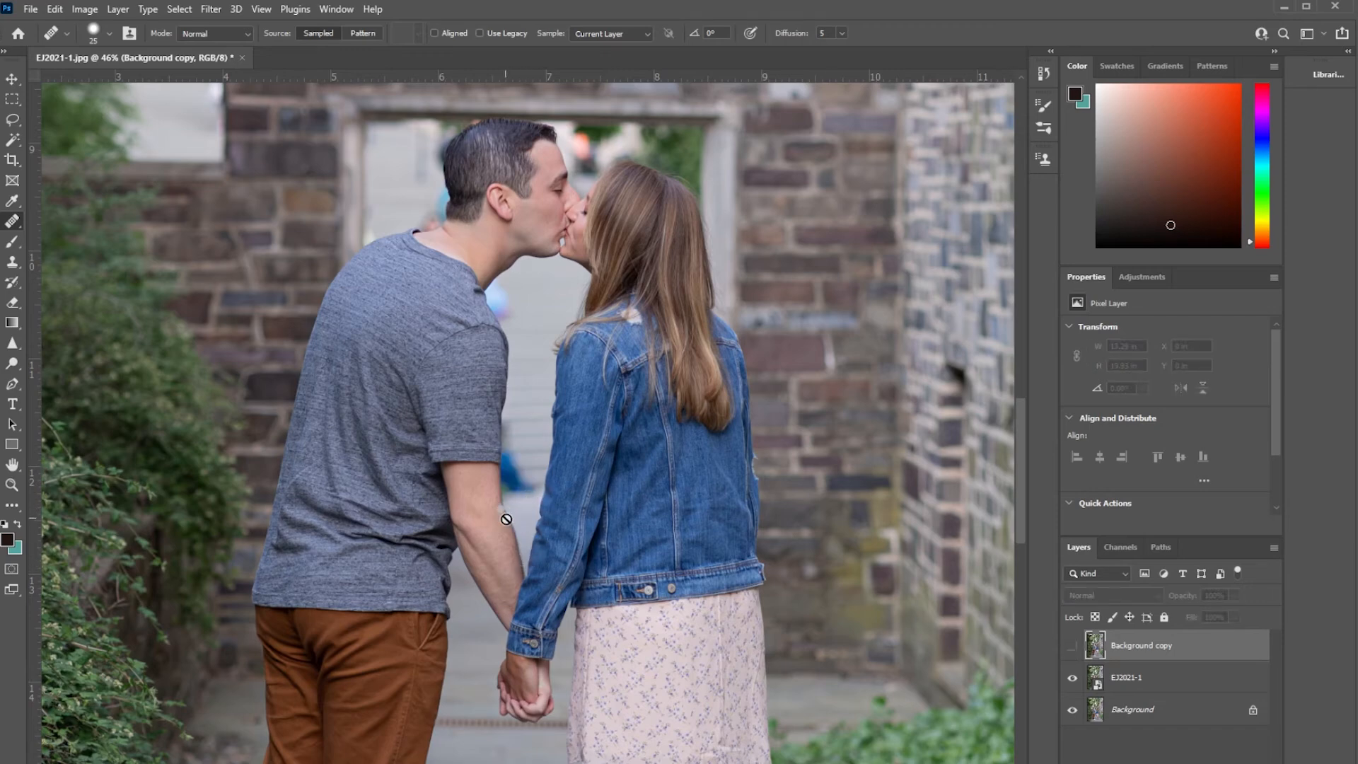
click(1072, 649)
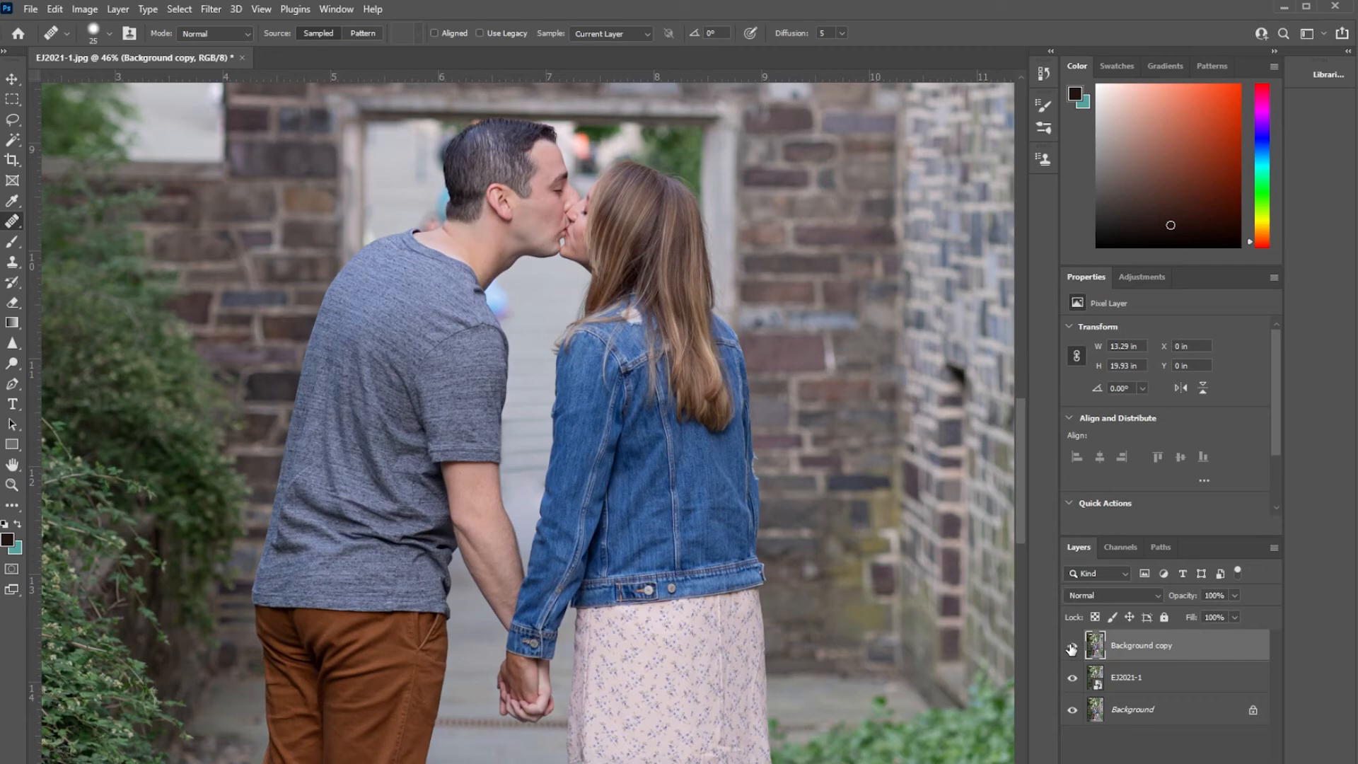
click(1072, 649)
click(1072, 649)
Clone pale background over the dark and blue blurs behind the back of the man's head with the Clone Stamp at size 20.
drag(586, 278, 630, 451)
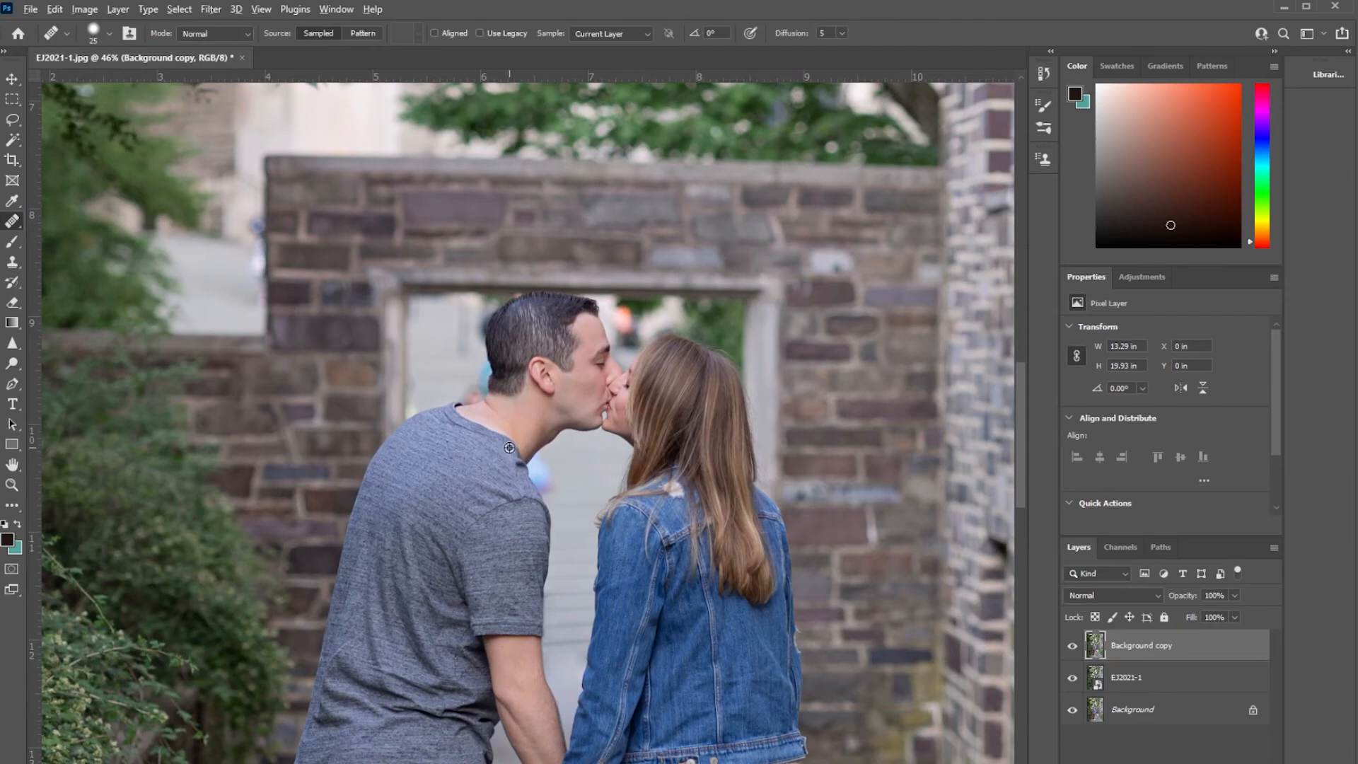
scroll(539, 437, up, 3)
drag(672, 644, 638, 456)
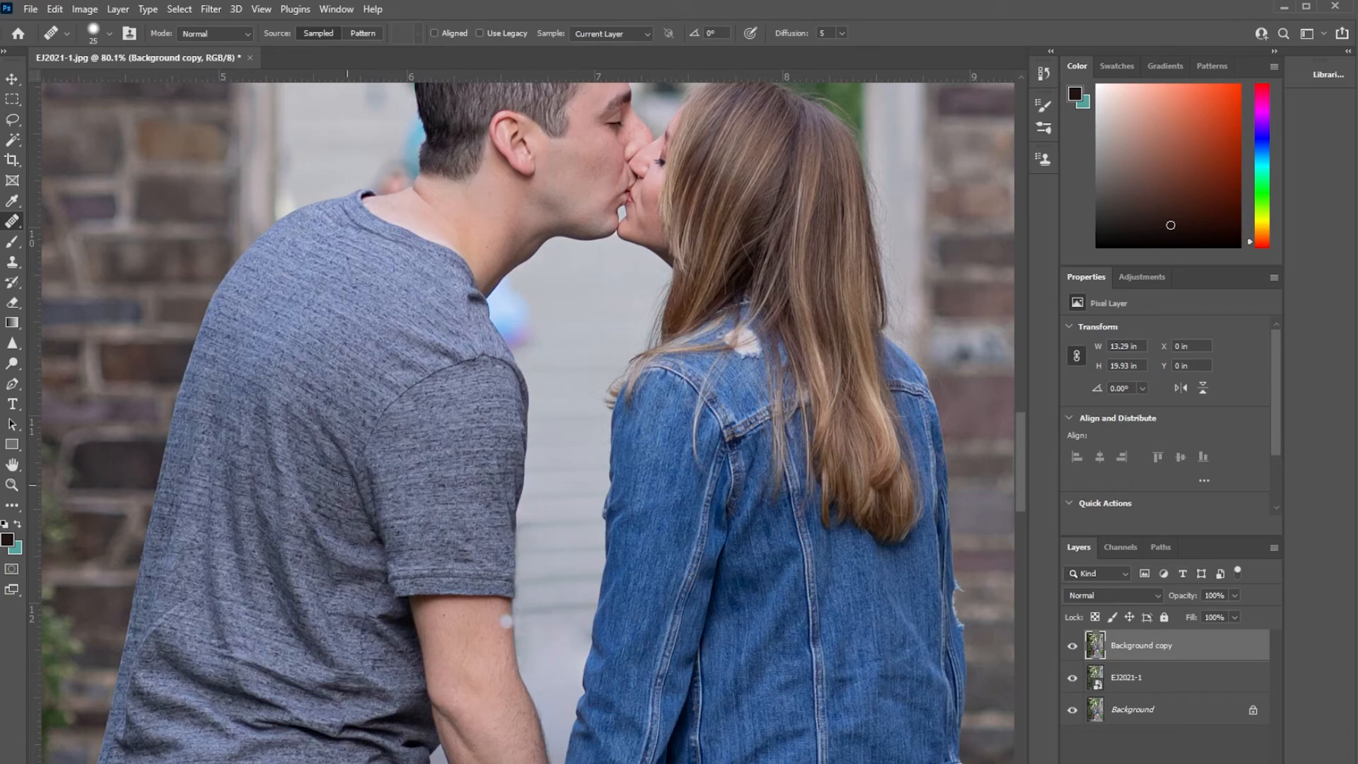
drag(577, 445, 593, 624)
scroll(382, 388, up, 3)
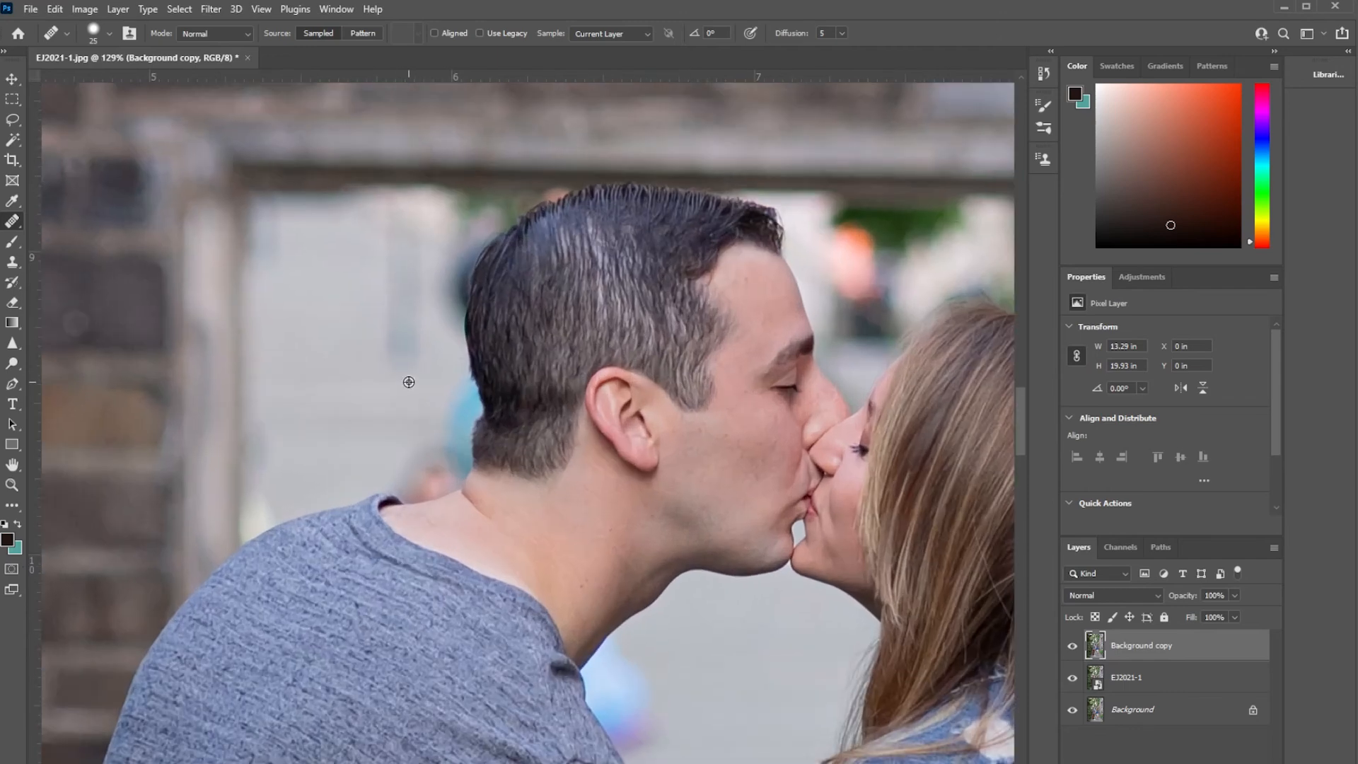
scroll(393, 442, up, 2)
scroll(514, 375, up, 2)
drag(514, 374, 678, 432)
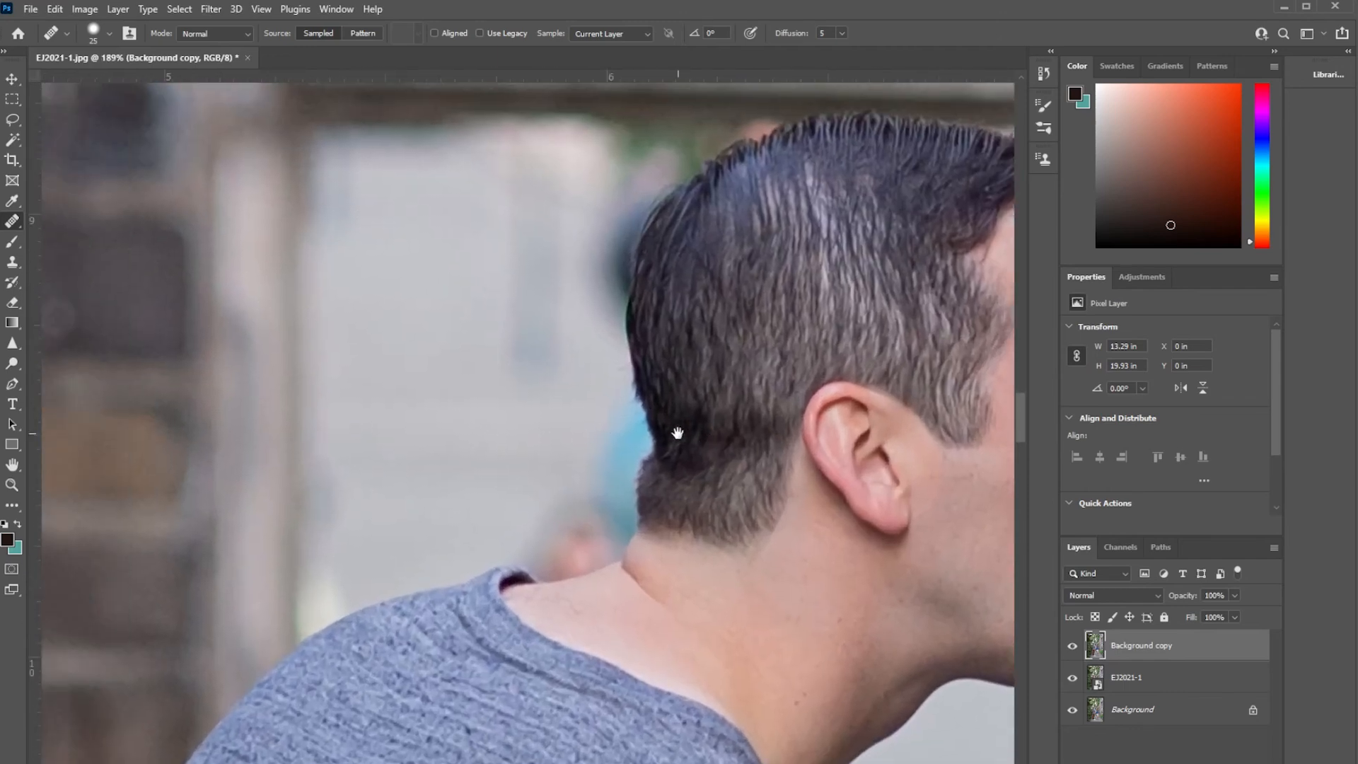
scroll(712, 488, up, 2)
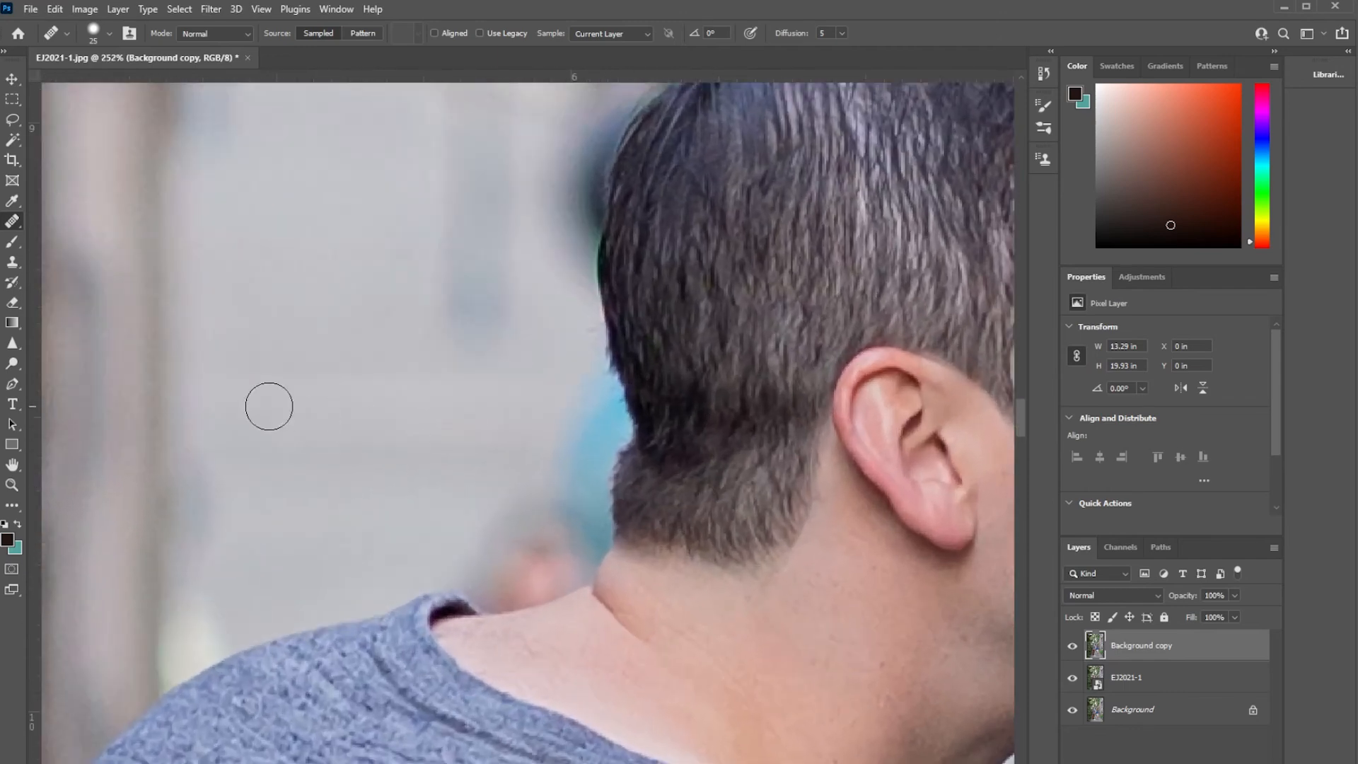
click(10, 265)
scroll(558, 580, up, 4)
alt+click(395, 491)
mouse_move(566, 538)
mouse_down()
mouse_move(525, 477)
mouse_move(606, 382)
mouse_move(592, 339)
mouse_move(615, 358)
mouse_move(603, 316)
mouse_move(639, 227)
mouse_up()
alt+click(331, 357)
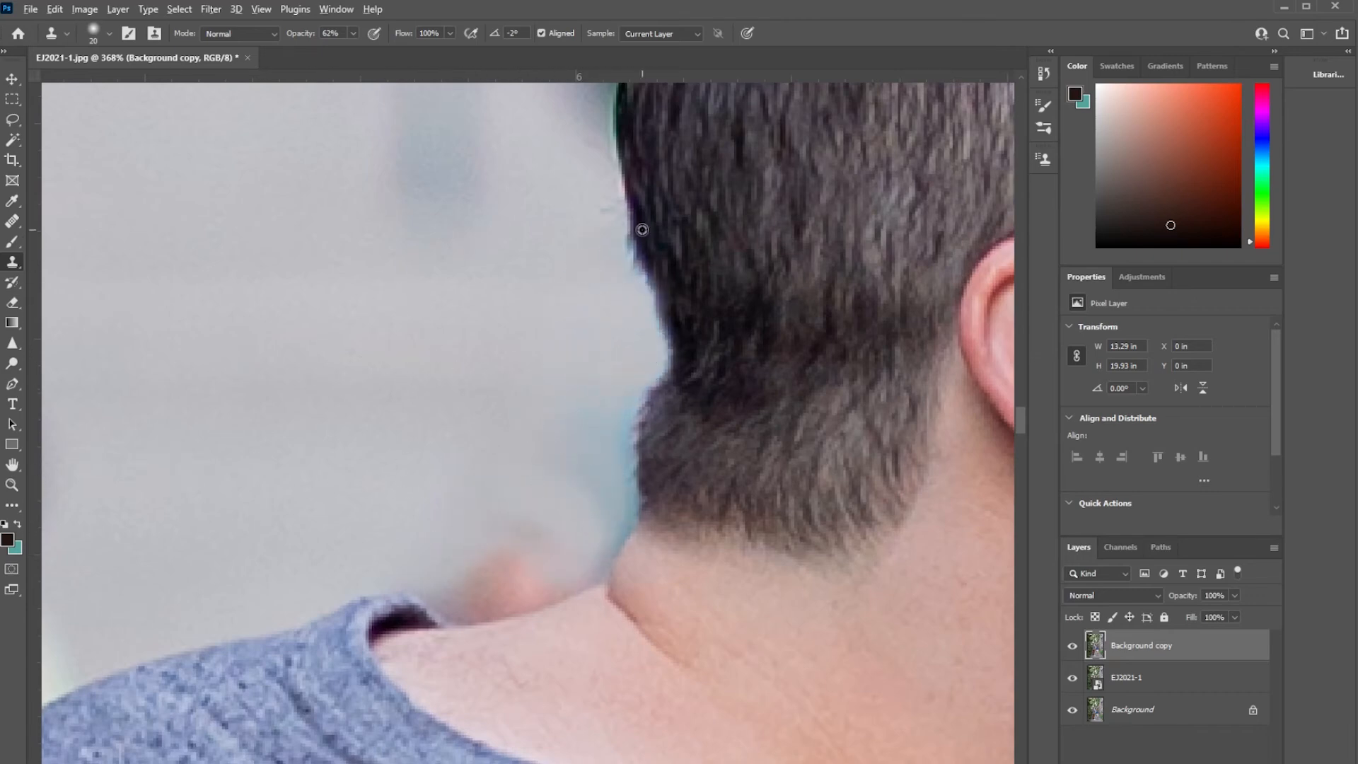
Clone away the blue and pink blur between the man's nape and shirt collar.
scroll(669, 488, up, 2)
alt+click(255, 505)
mouse_move(385, 629)
mouse_down()
mouse_move(391, 642)
mouse_move(469, 591)
mouse_move(537, 596)
mouse_move(570, 573)
mouse_move(591, 403)
mouse_move(585, 479)
mouse_up()
key([)
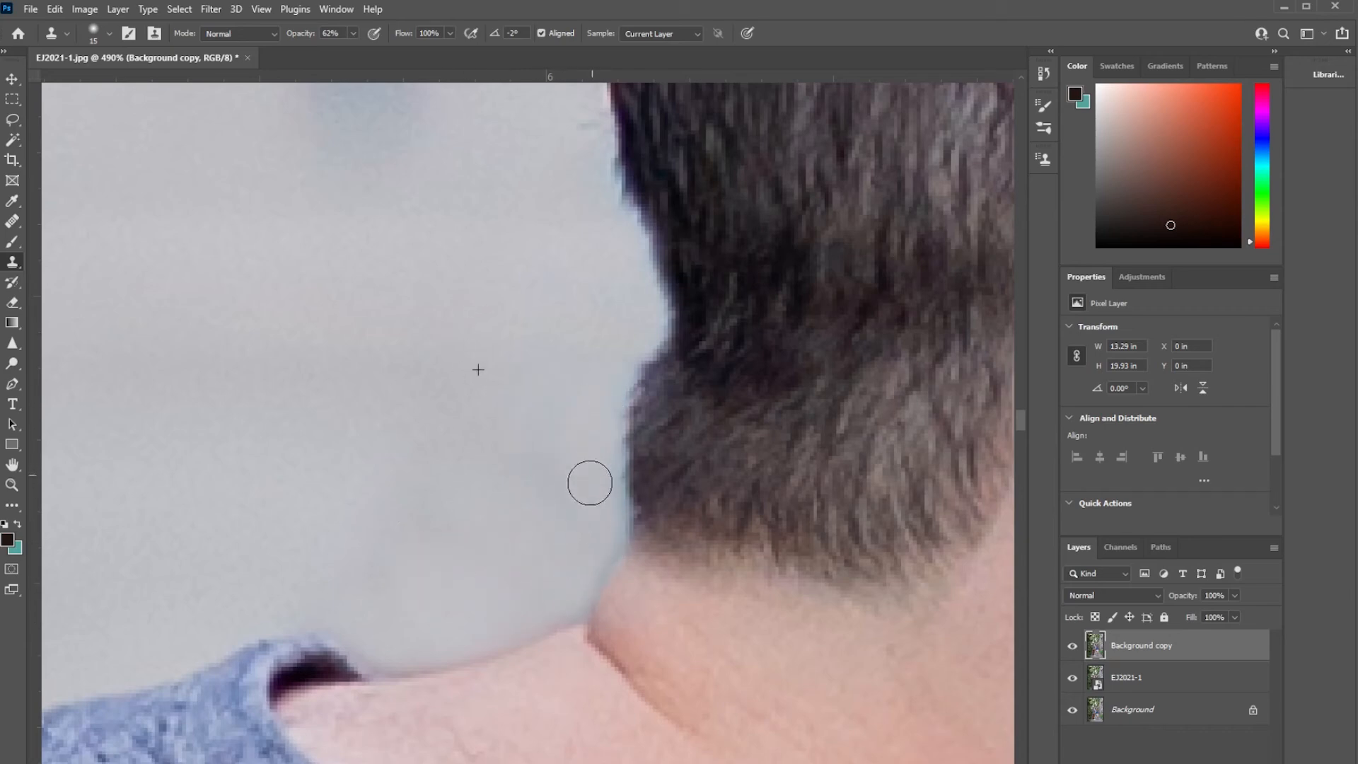
Clean up the background edge along the man's nape hairline with a much smaller Clone Stamp brush.
scroll(585, 479, down, 2)
scroll(531, 378, up, 1)
key([)
key([)
key([)
key([)
key([)
key([)
key([)
key([)
scroll(679, 255, up, 4)
alt+click(496, 283)
drag(539, 243, 574, 326)
key(])
scroll(589, 484, down, 5)
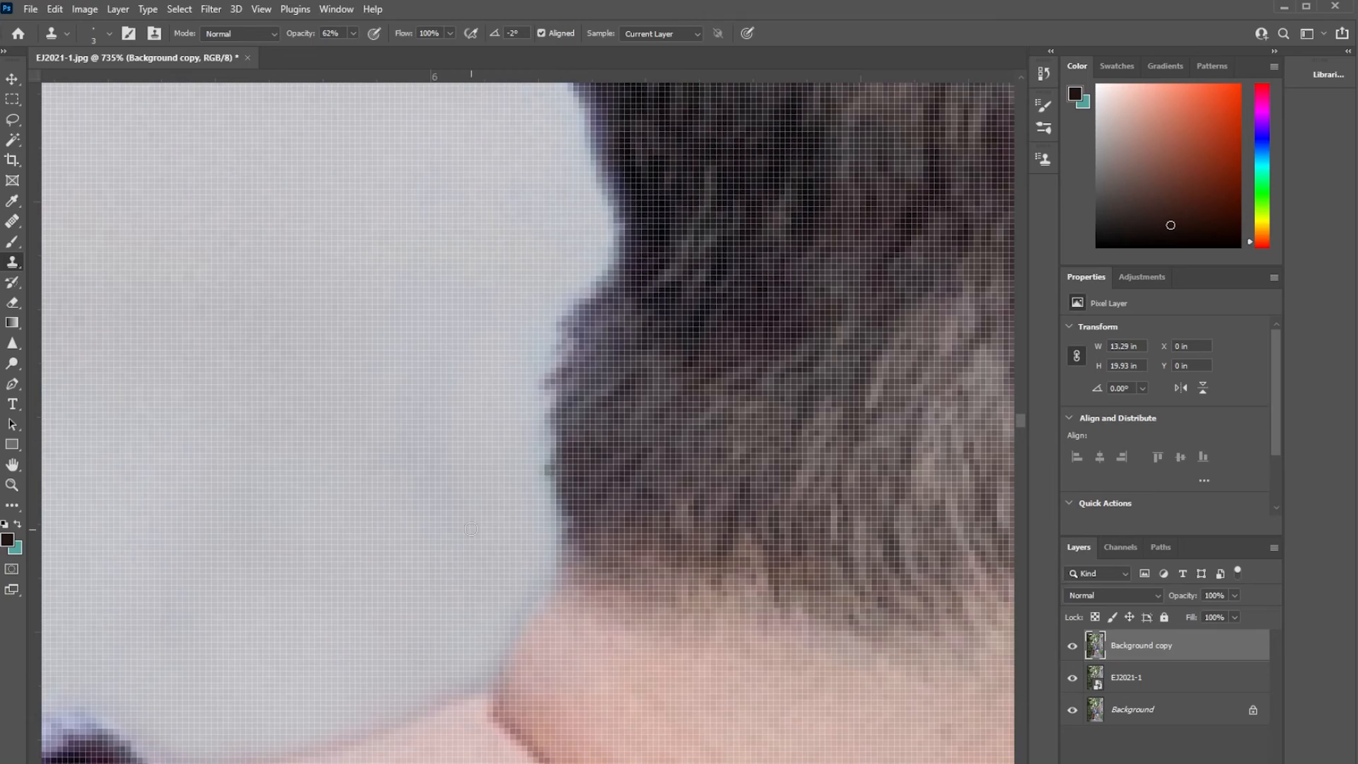
scroll(549, 512, up, 5)
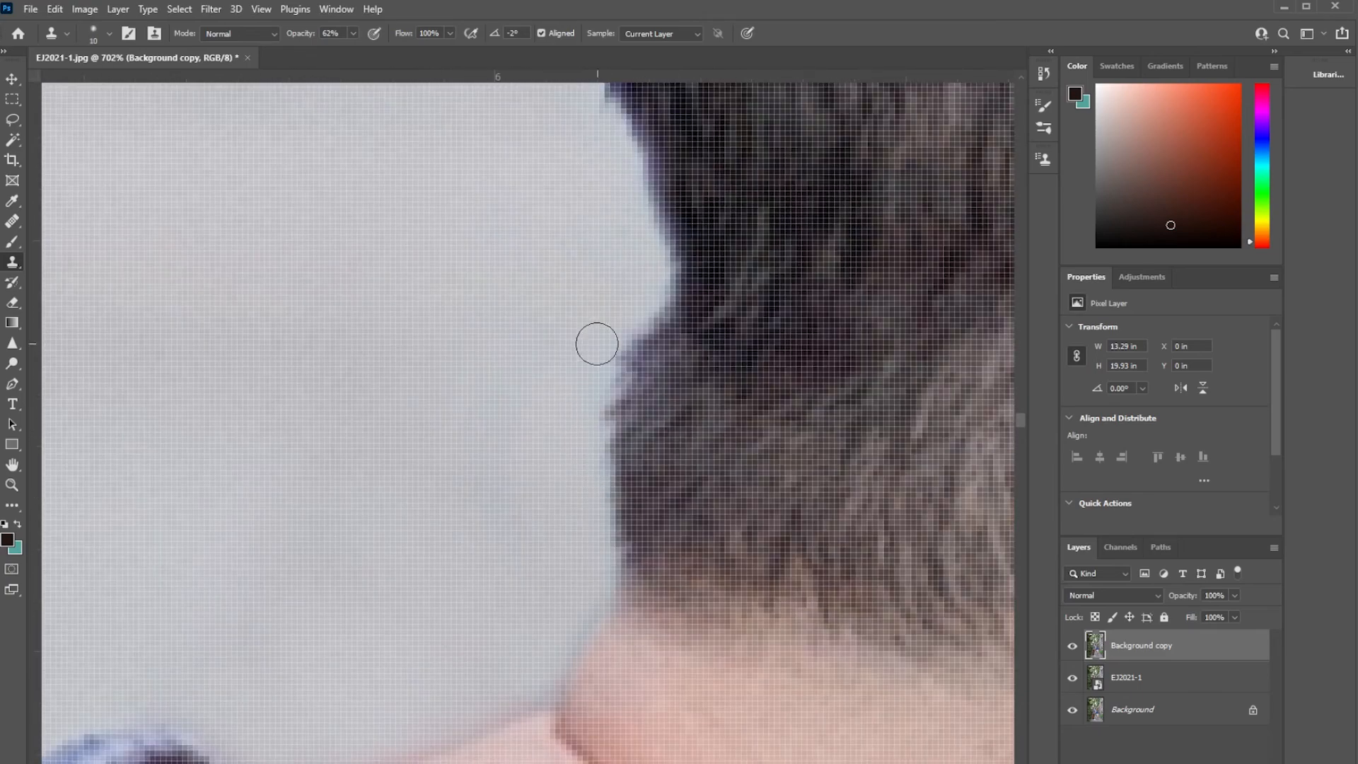
Smooth the cloned background behind the man's nape with the Healing Brush at size 30.
key(j)
scroll(582, 333, down, 5)
scroll(350, 428, up, 4)
scroll(350, 429, down, 2)
key([)
scroll(654, 472, down, 2)
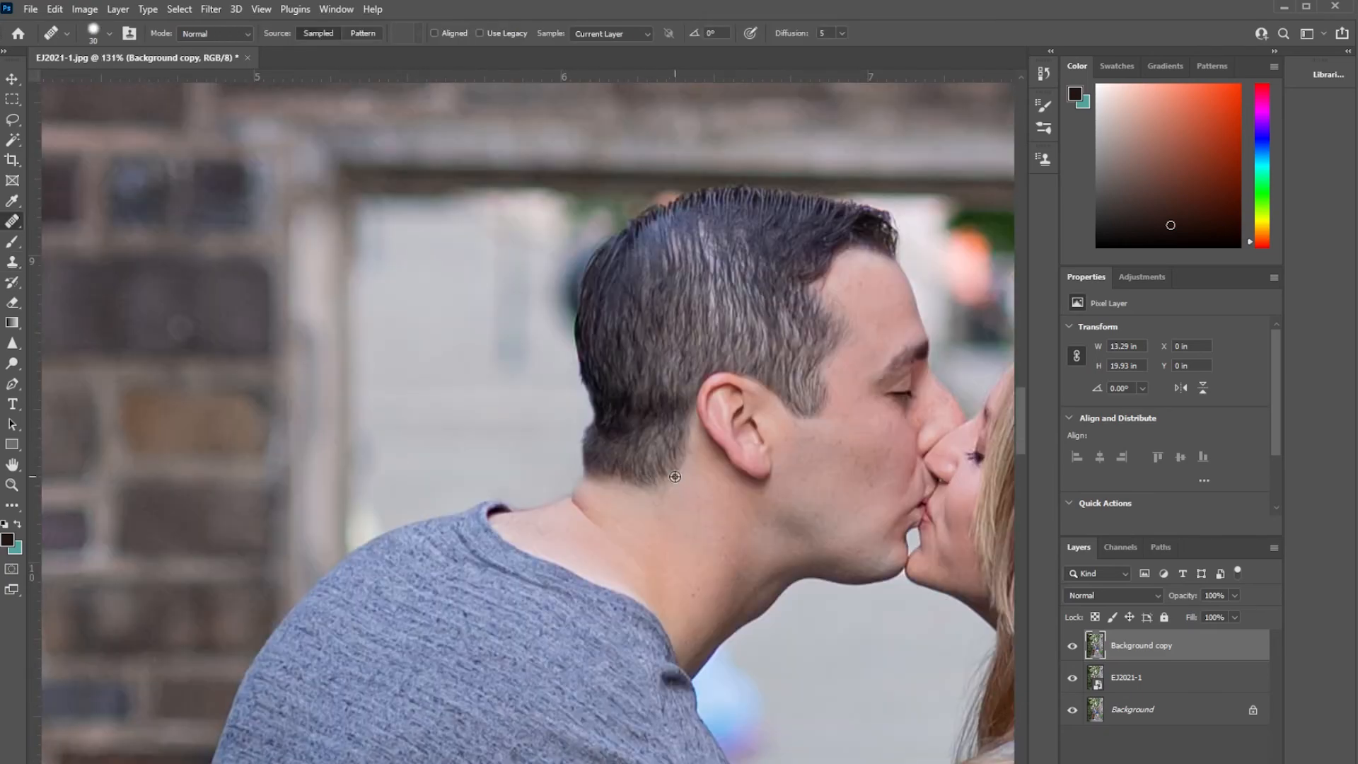
scroll(681, 480, down, 2)
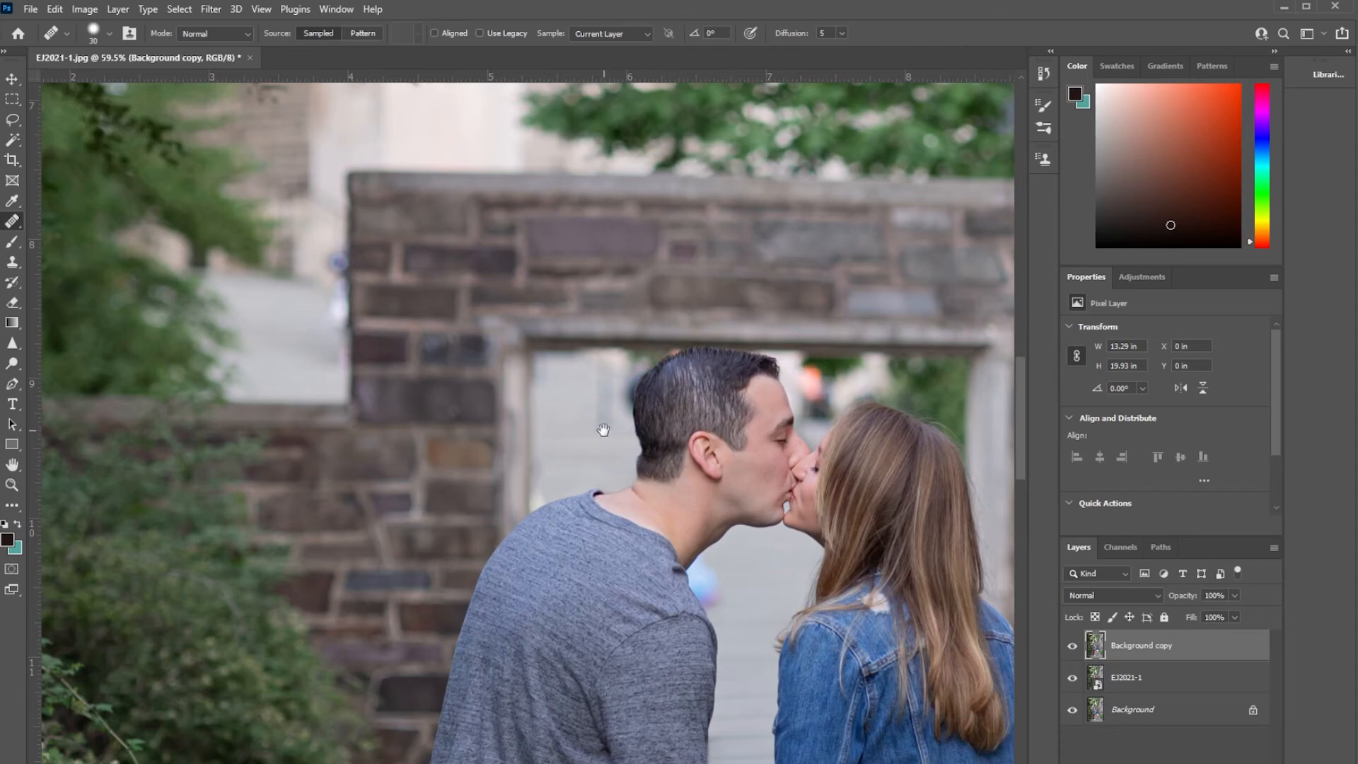
Clone pale background over the blue and pink blur in front of the man's shoulder, using an enlarged Clone Stamp brush.
drag(736, 427, 501, 385)
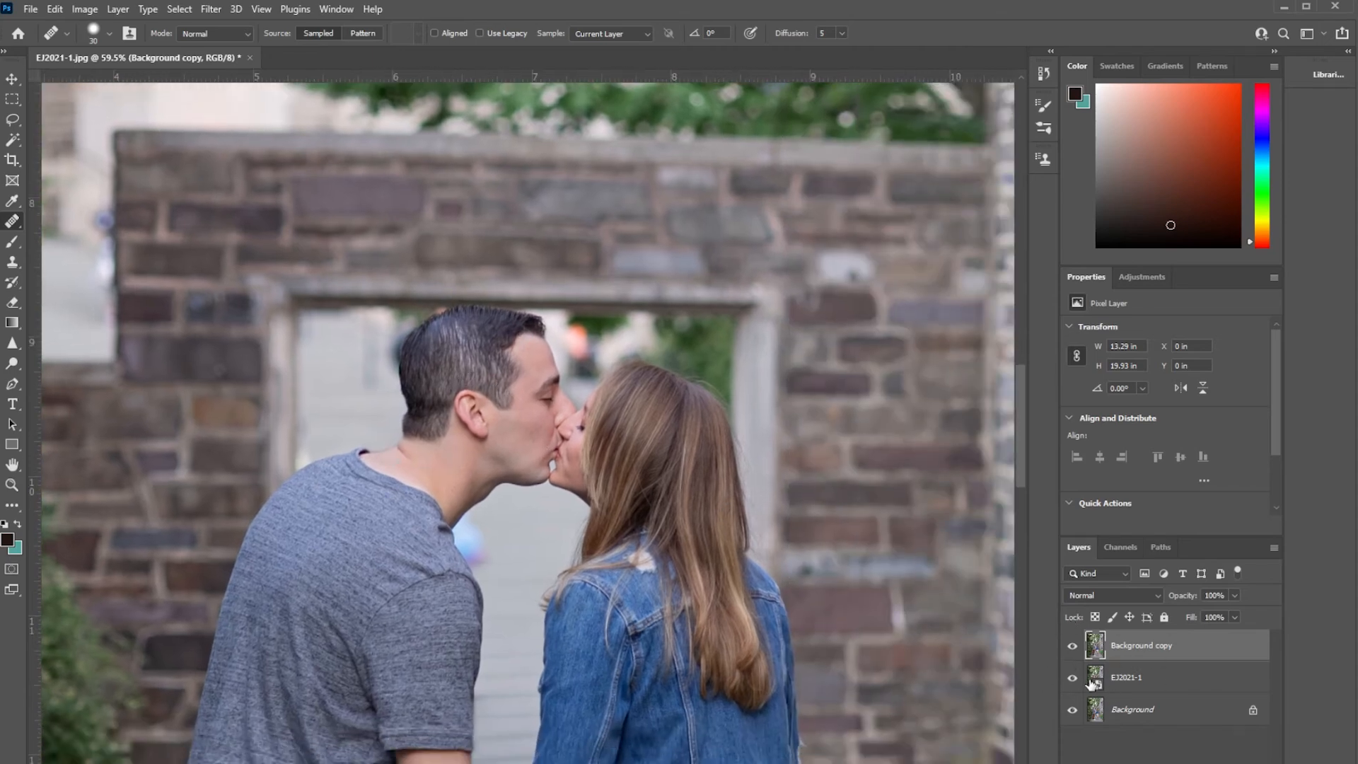
key(s)
scroll(460, 552, up, 4)
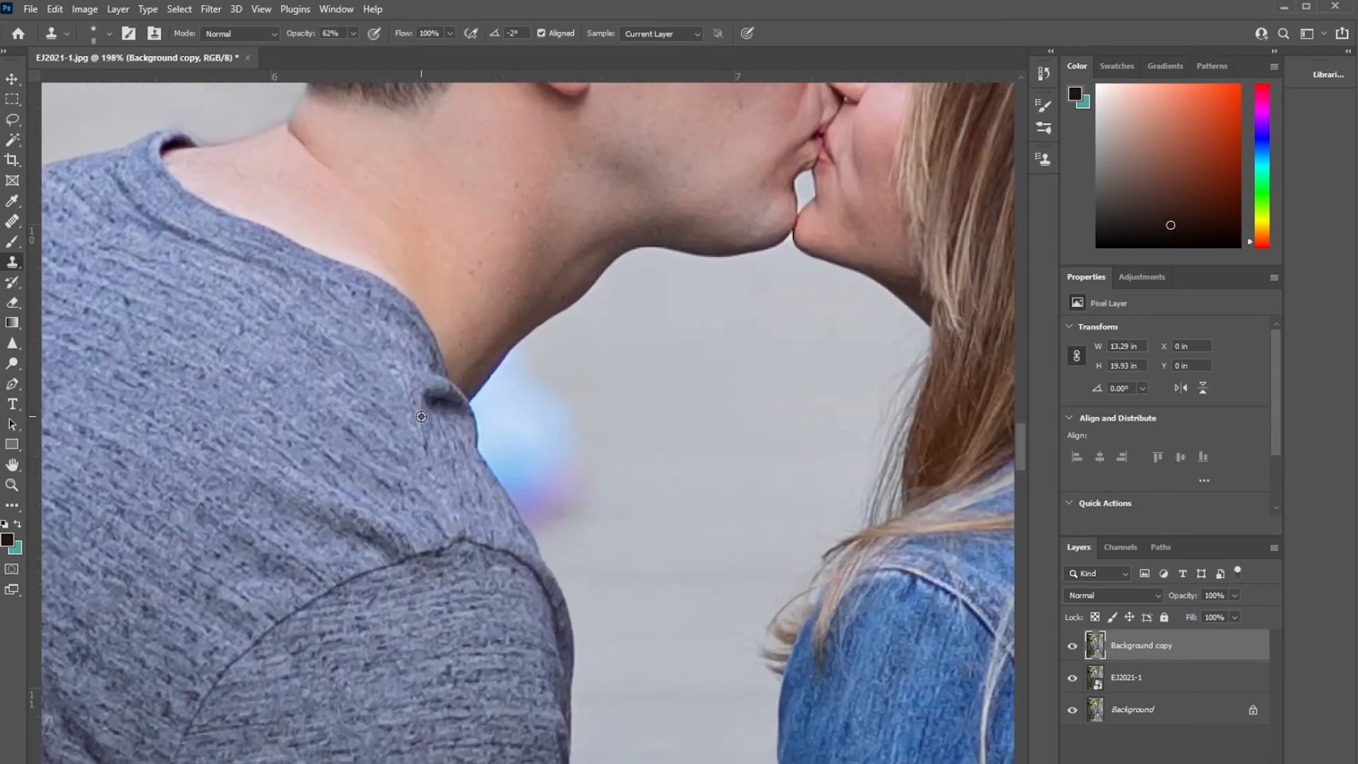
scroll(531, 412, up, 3)
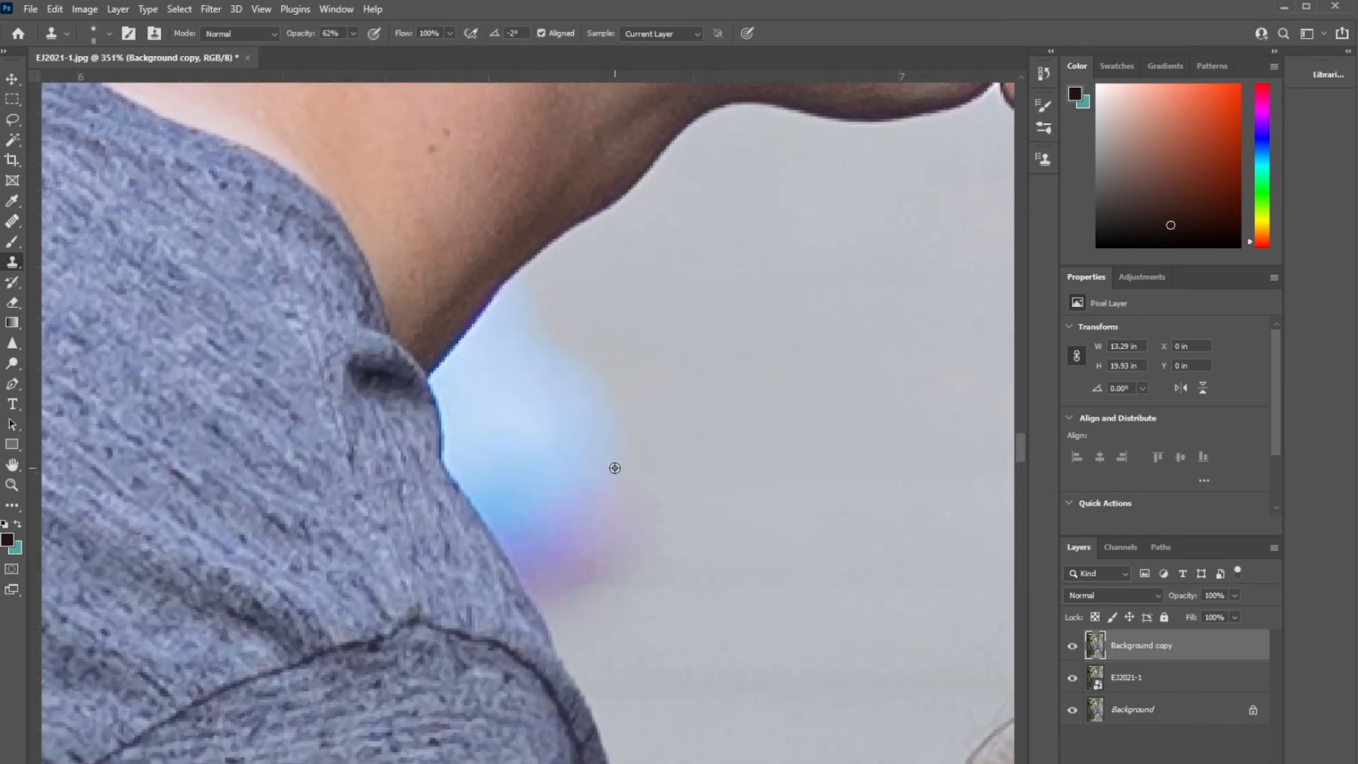
scroll(560, 369, up, 3)
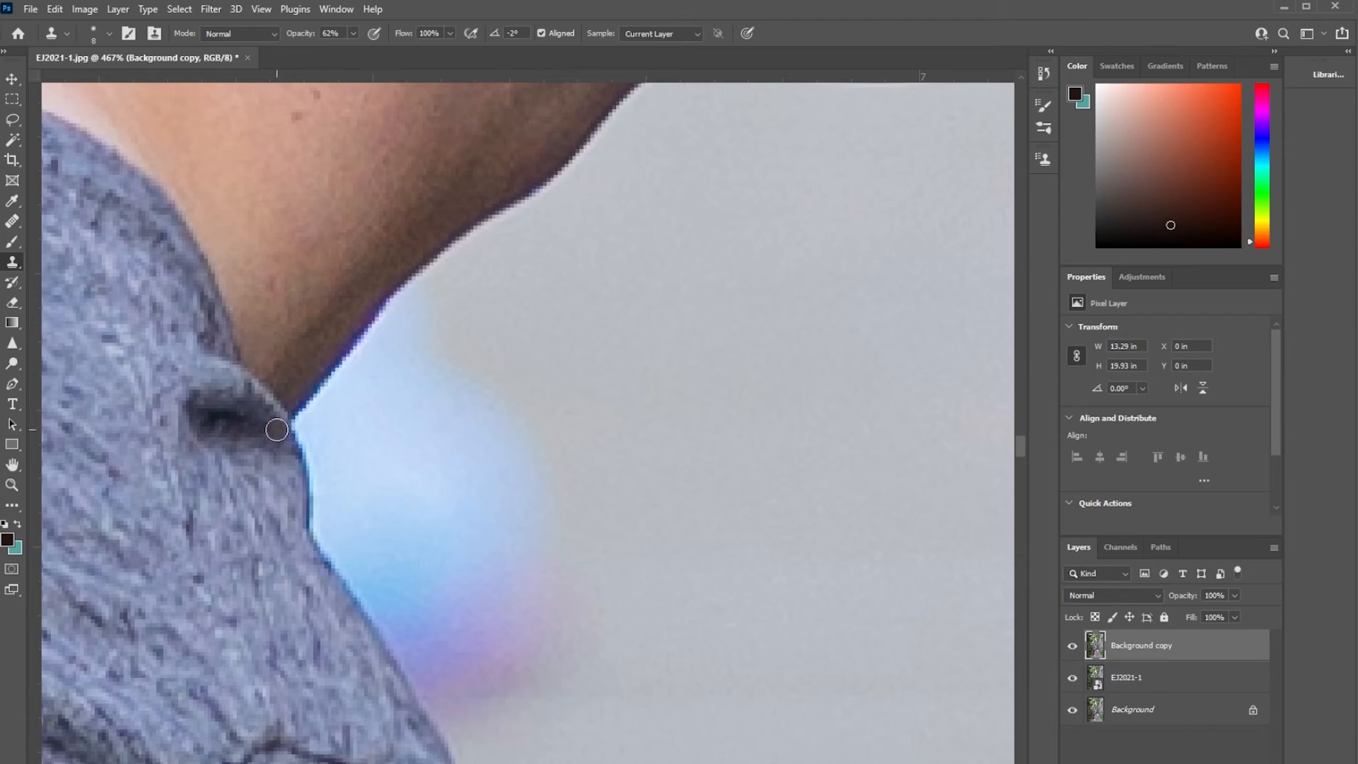
drag(481, 595, 415, 460)
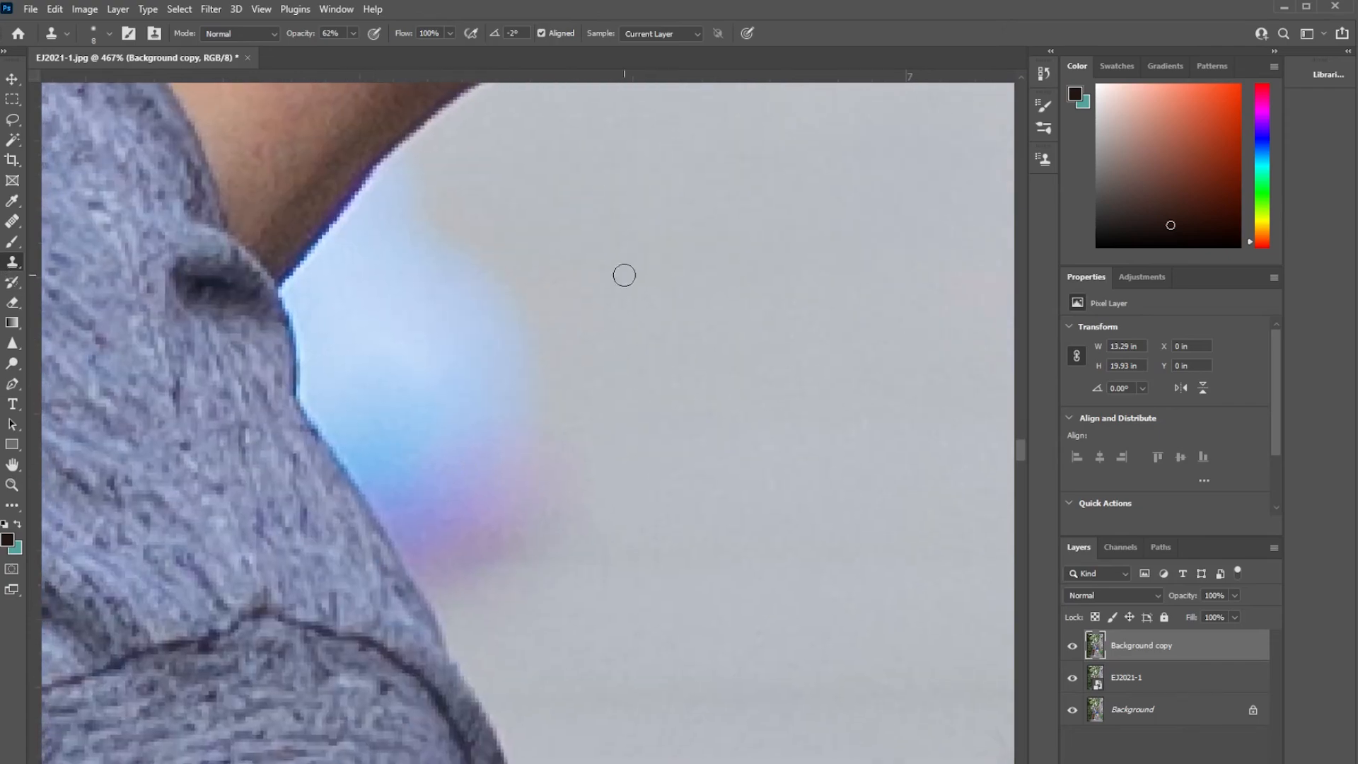
key(bracketright)
key(bracketright)
key(bracketright)
key(bracketright)
key(bracketright)
key(bracketright)
drag(460, 279, 564, 453)
scroll(628, 344, down, 4)
scroll(516, 467, up, 6)
scroll(501, 515, down, 3)
alt+click(604, 527)
mouse_move(429, 525)
mouse_down()
mouse_move(497, 518)
mouse_move(388, 355)
mouse_up()
Clone away the blue glow closer to the man's throat and shirt, undoing one stroke and finishing with a size 15 brush.
scroll(488, 488, down, 3)
scroll(438, 445, up, 4)
mouse_move(491, 564)
mouse_down()
mouse_move(530, 582)
mouse_move(336, 164)
mouse_up()
key(ctrl+z)
mouse_move(425, 166)
mouse_down()
mouse_move(375, 488)
mouse_move(388, 508)
mouse_up()
key(bracketleft)
key(bracketleft)
key(bracketleft)
key(bracketleft)
key(bracketleft)
drag(416, 640, 361, 549)
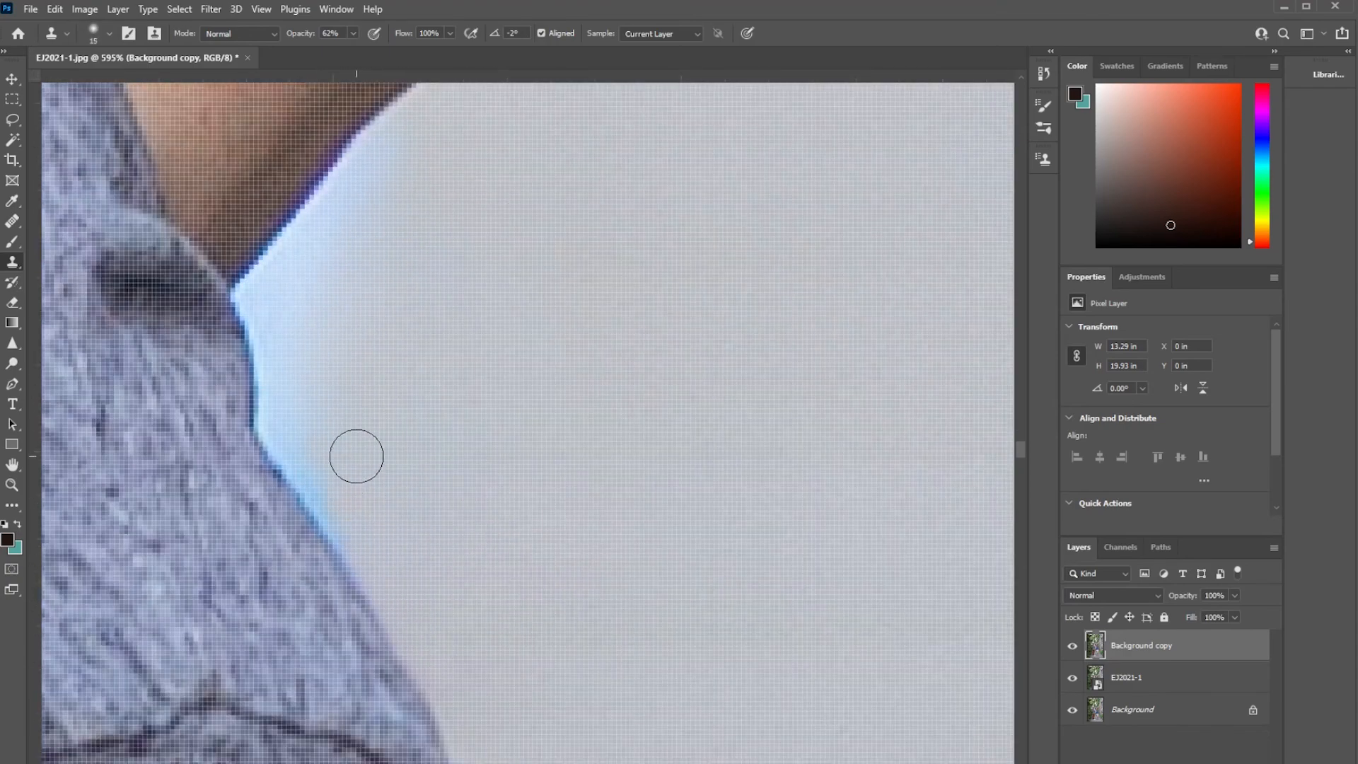
Clone out the thin blue band directly against the man's neck and collar edge with a brush under size 10.
scroll(352, 466, up, 3)
mouse_move(288, 410)
mouse_down()
mouse_move(244, 181)
mouse_move(323, 180)
mouse_move(316, 169)
mouse_move(466, 188)
mouse_move(277, 397)
mouse_up()
scroll(277, 397, up, 3)
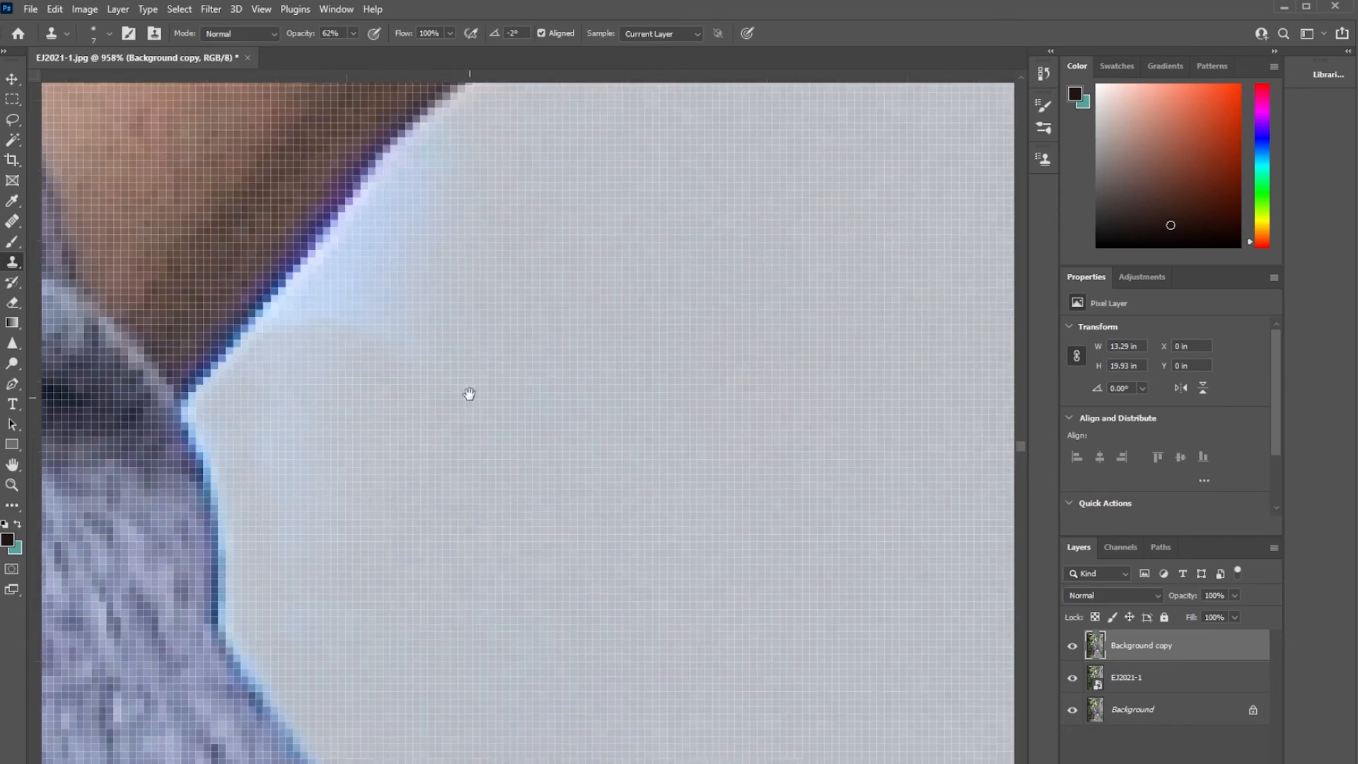
scroll(394, 396, up, 3)
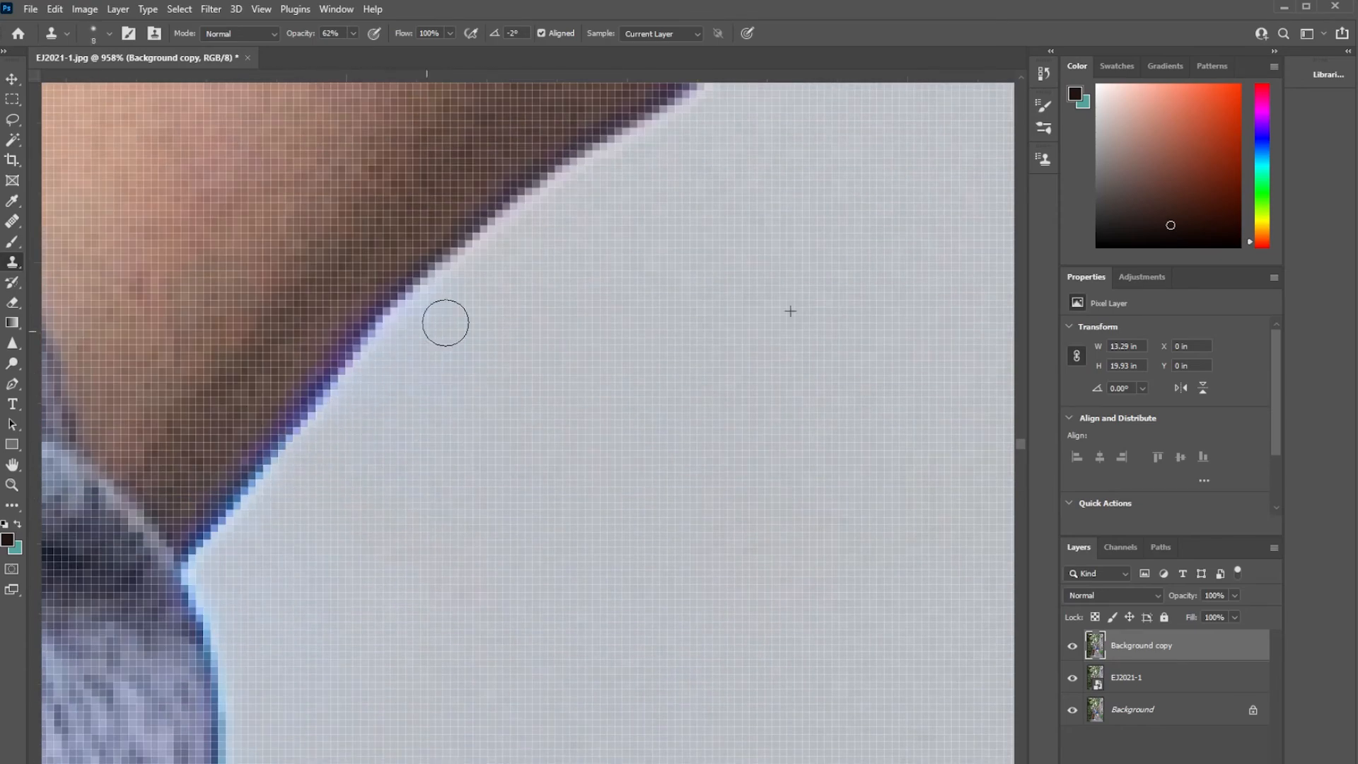
scroll(618, 479, down, 10)
scroll(445, 492, up, 4)
scroll(452, 468, up, 3)
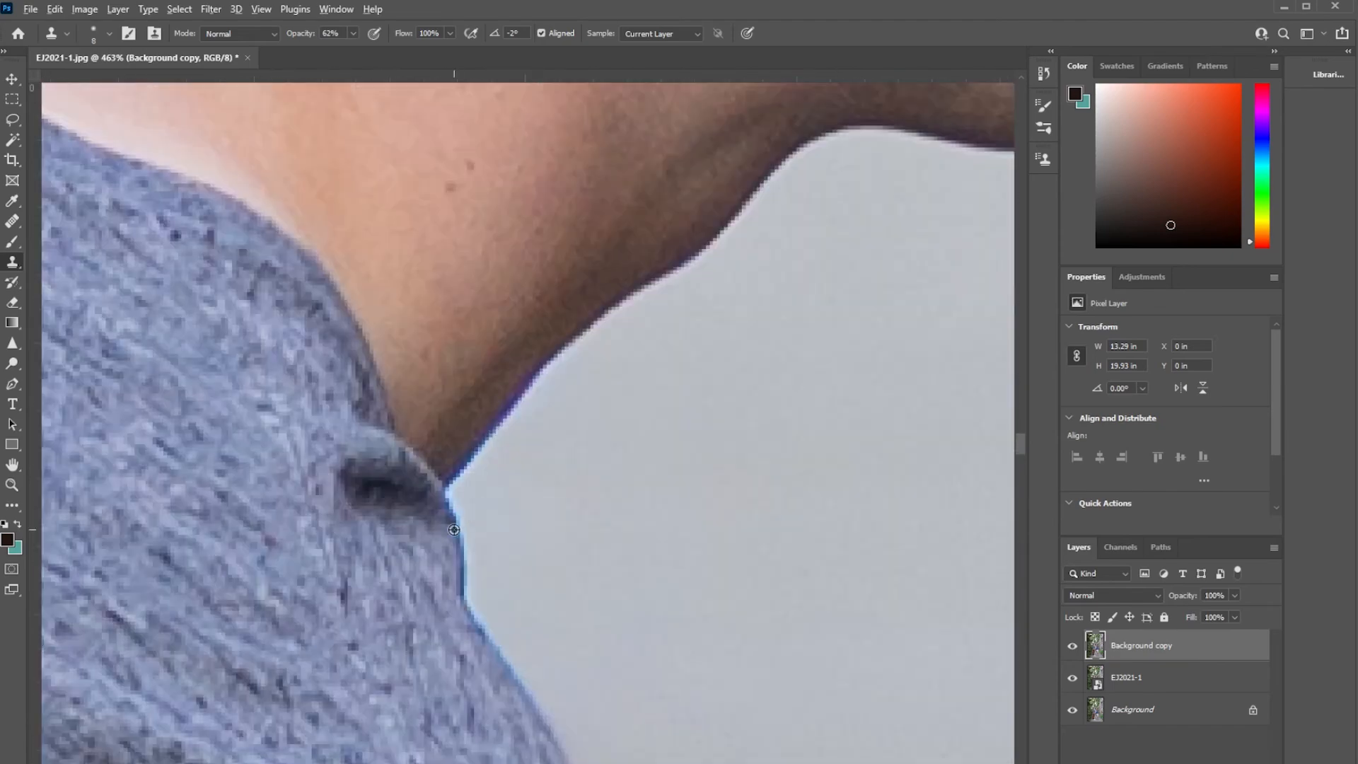
Desaturate the blue fringe along the man's neck and shirt edge with the Sponge tool at size 2 and 33% flow.
scroll(618, 518, down, 3)
click(12, 363)
click(84, 388)
key(bracketleft)
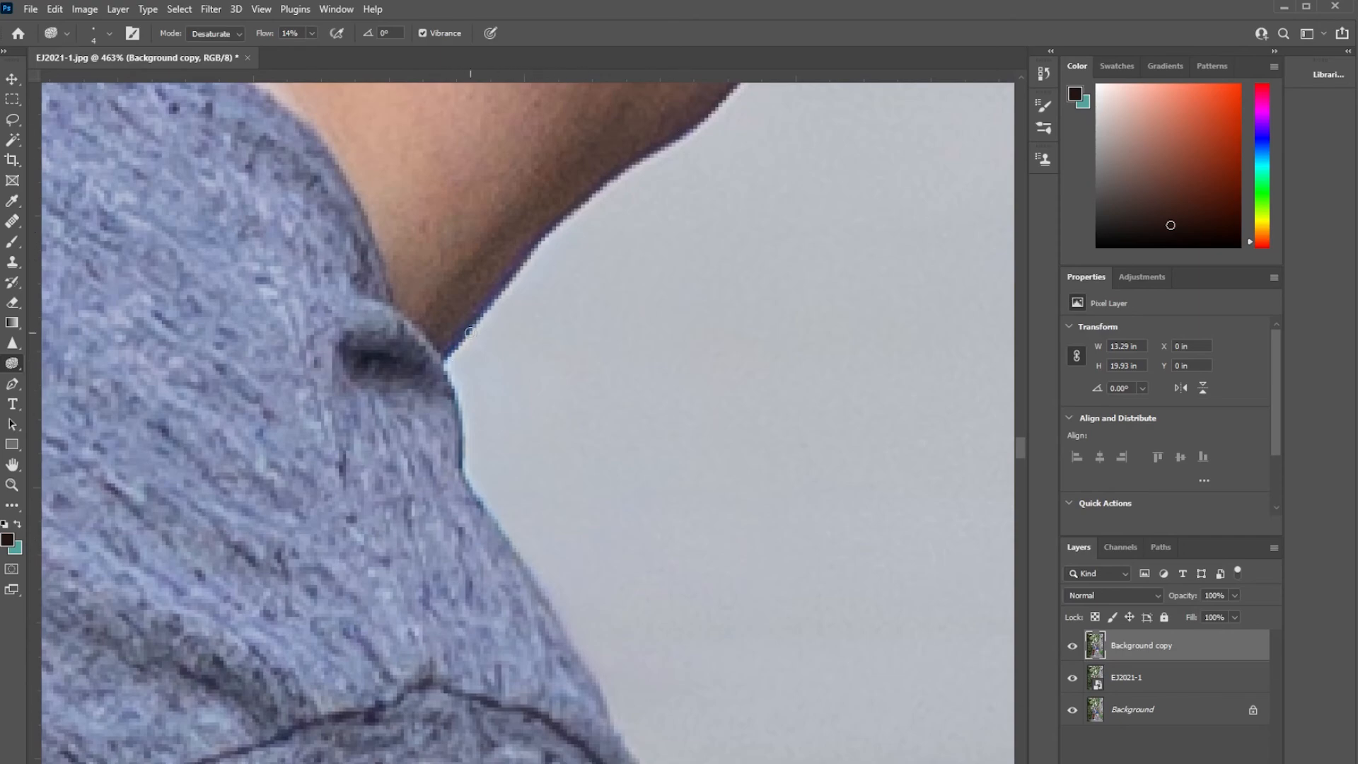
scroll(469, 332, up, 4)
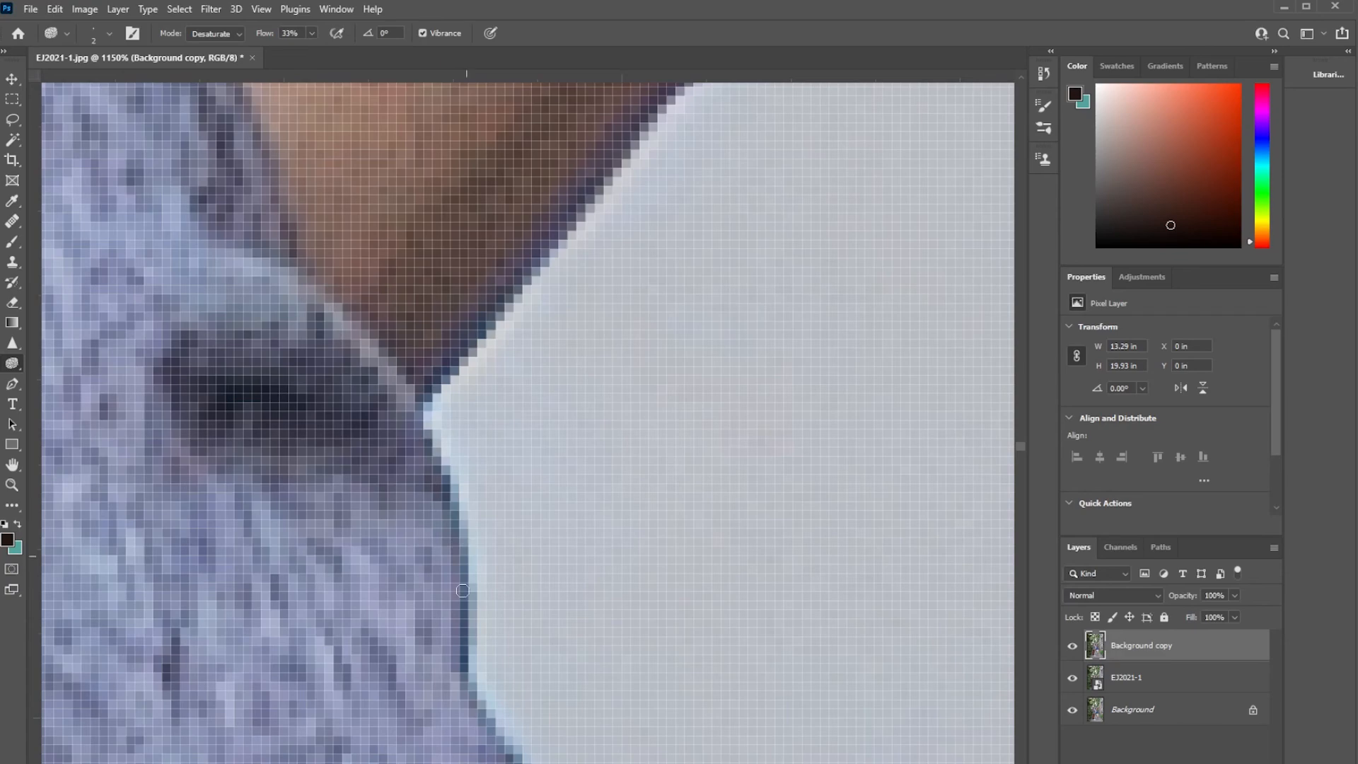
scroll(528, 491, down, 6)
scroll(427, 393, up, 4)
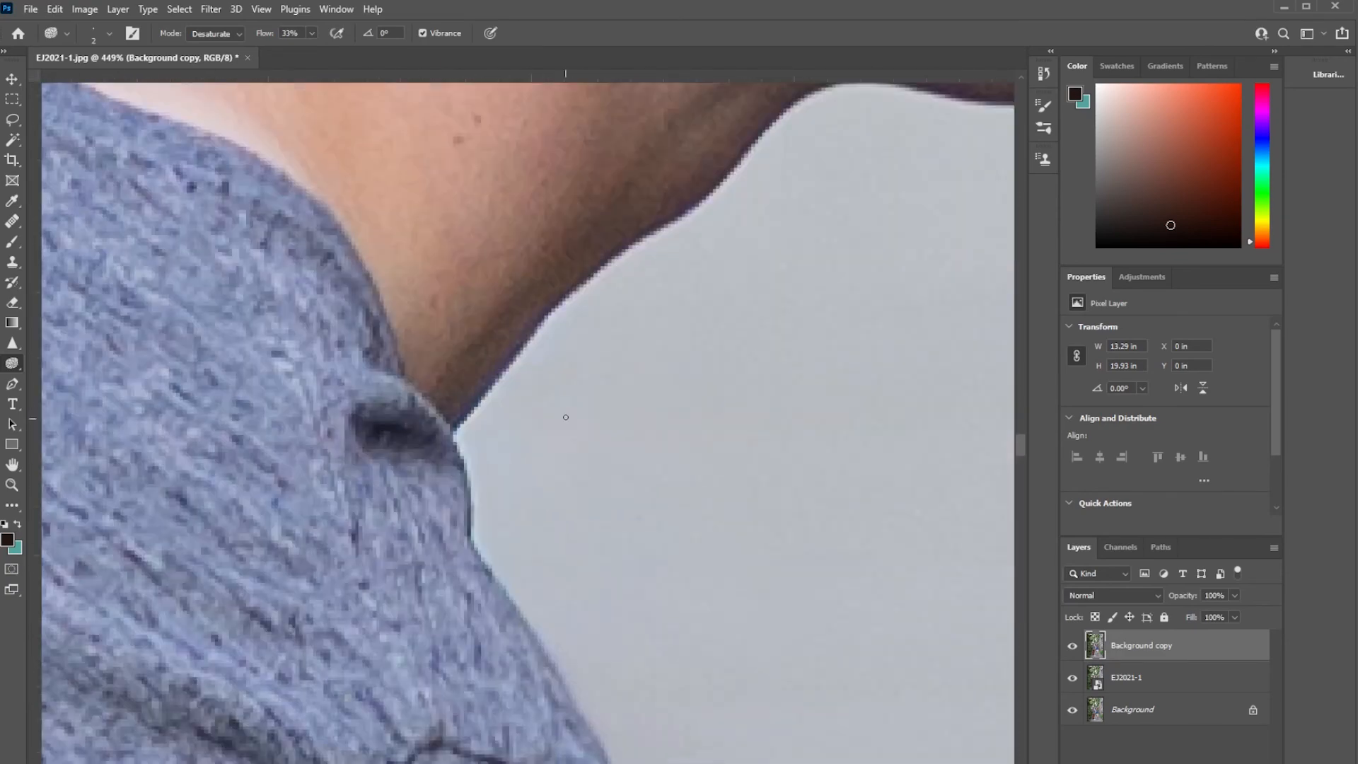
Paint a sampled brown skin tone along the lower neck edge on a new layer and lower that layer's opacity to 57%.
scroll(427, 392, up, 1)
key(ctrl+shift+alt+n)
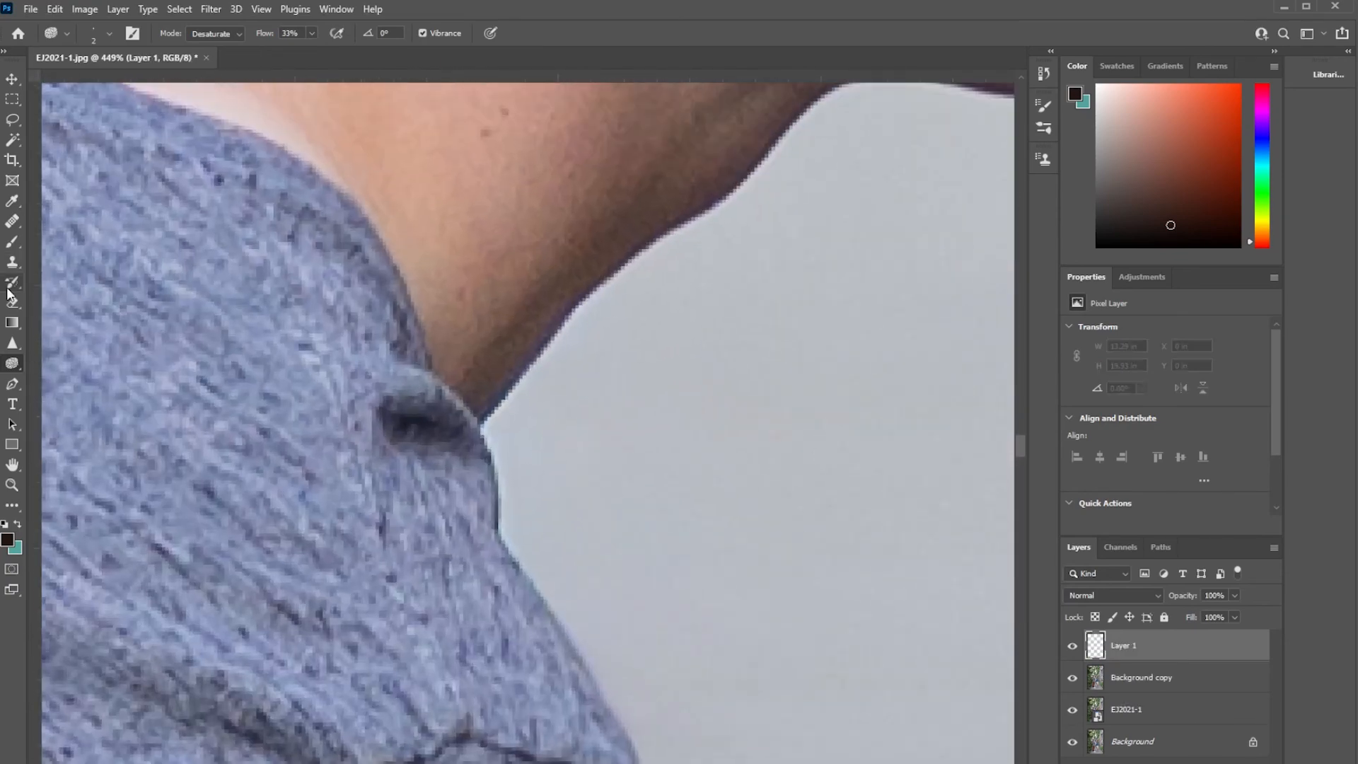
click(12, 241)
scroll(522, 306, up, 3)
key(bracketleft)
key(bracketleft)
key(bracketleft)
key(bracketleft)
key(bracketleft)
key(bracketleft)
key(bracketleft)
click(740, 246)
drag(427, 541, 362, 622)
scroll(785, 346, down, 7)
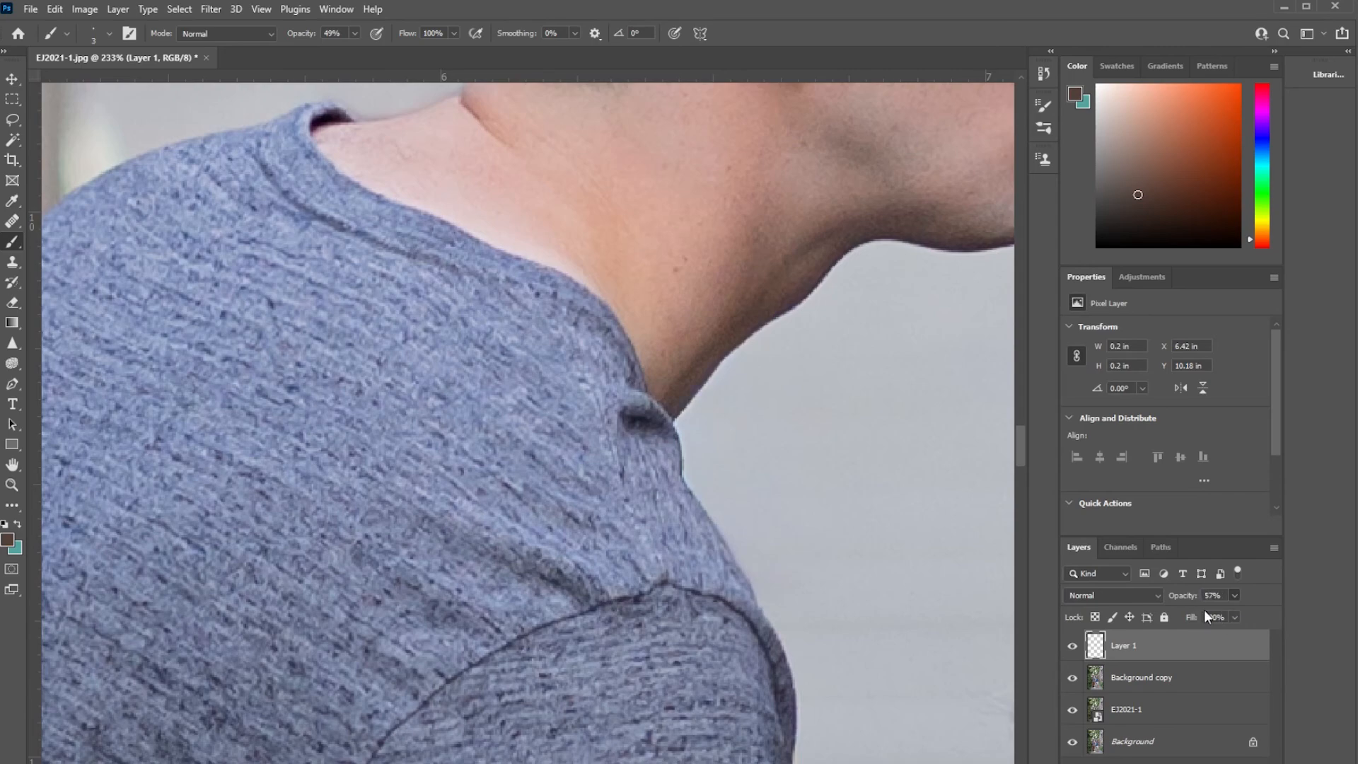
Paint sampled shirt blue along the shoulder edge on another new layer and set that layer's opacity to 61%.
key(ctrl+shift+alt+n)
scroll(715, 434, up, 4)
alt+click(629, 454)
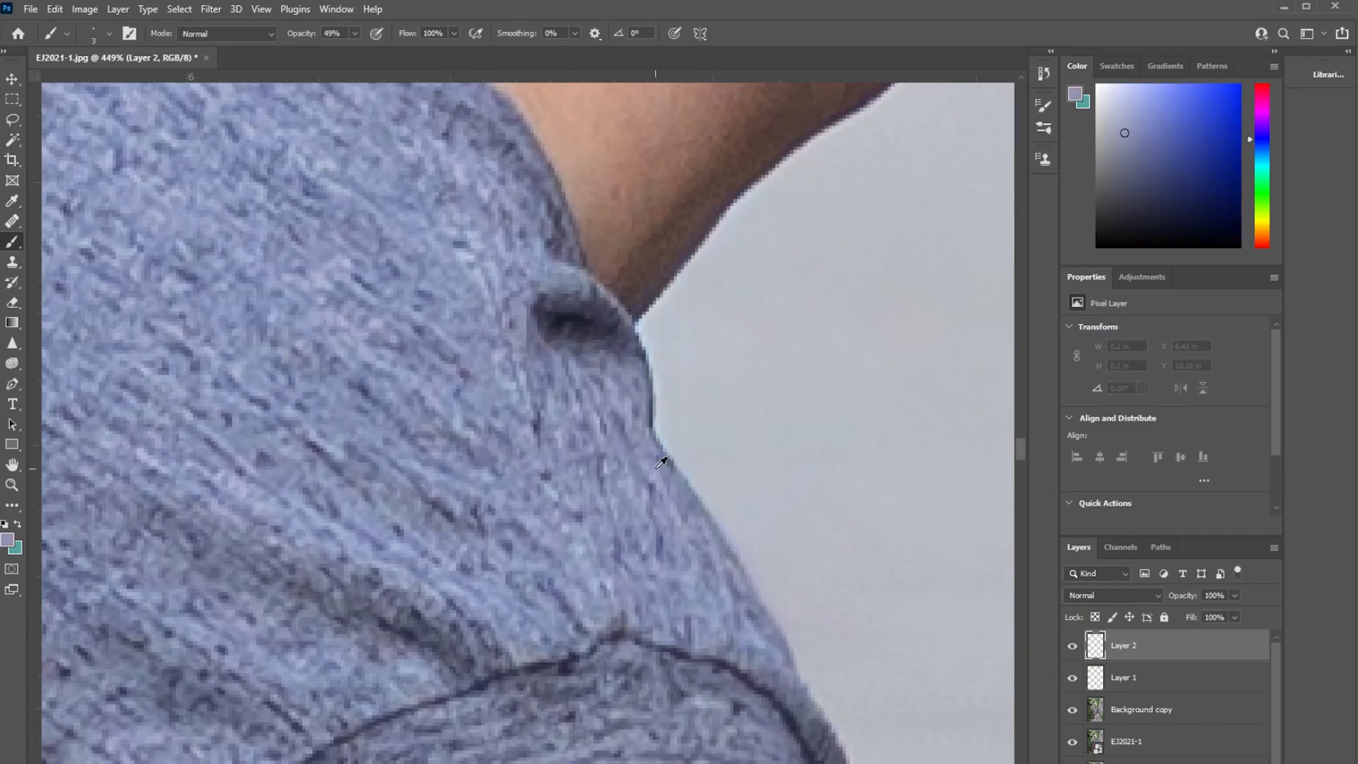
alt+click(685, 479)
scroll(661, 342, up, 4)
drag(635, 406, 597, 312)
key(bracketleft)
mouse_move(631, 420)
mouse_down()
mouse_move(639, 516)
mouse_move(710, 640)
mouse_up()
scroll(711, 640, down, 10)
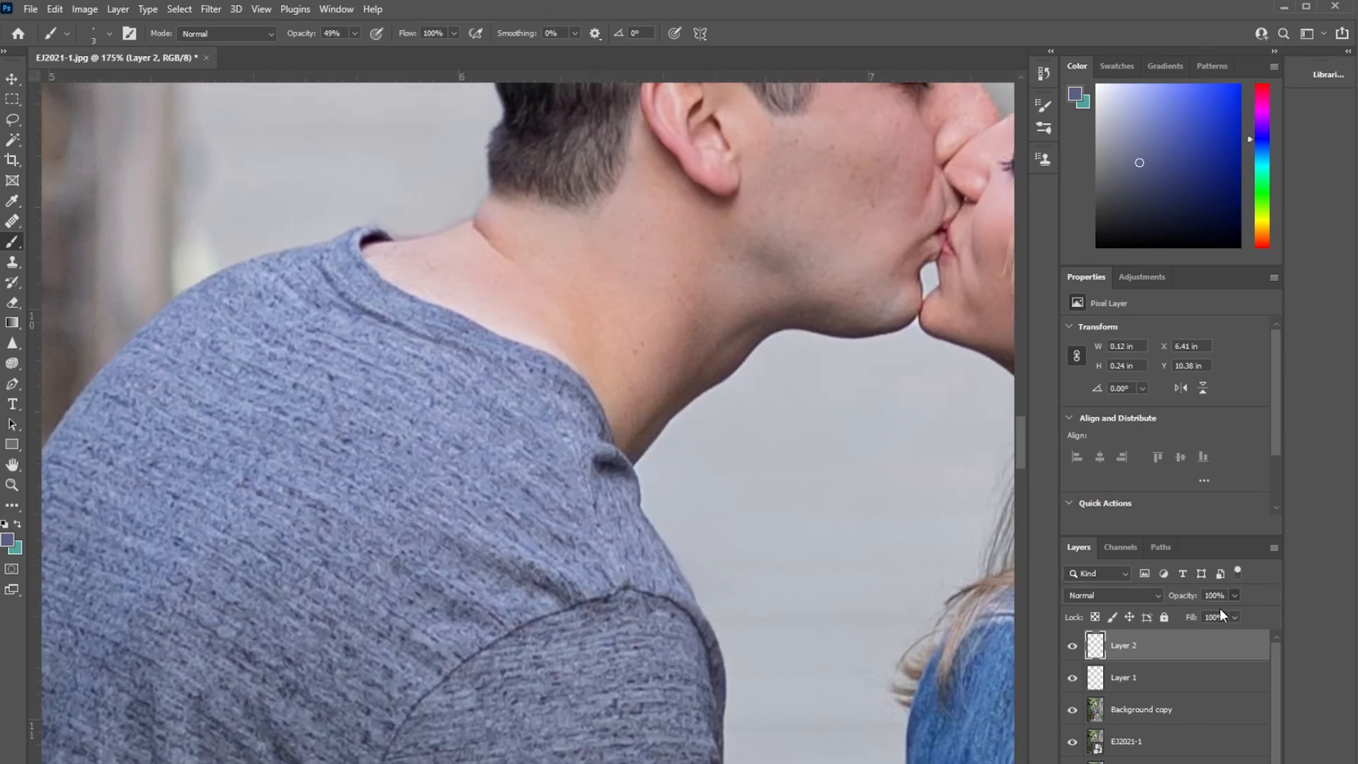
drag(1210, 615, 1207, 616)
Compare the edge repair before and after by toggling the visibility of Layer 2 and the Background copy layer.
click(1072, 646)
click(1072, 646)
alt+click(1071, 714)
alt+click(1072, 714)
alt+click(1072, 714)
scroll(1071, 713, down, 1)
alt+click(1072, 714)
scroll(684, 502, up, 6)
scroll(685, 502, down, 10)
scroll(639, 394, up, 5)
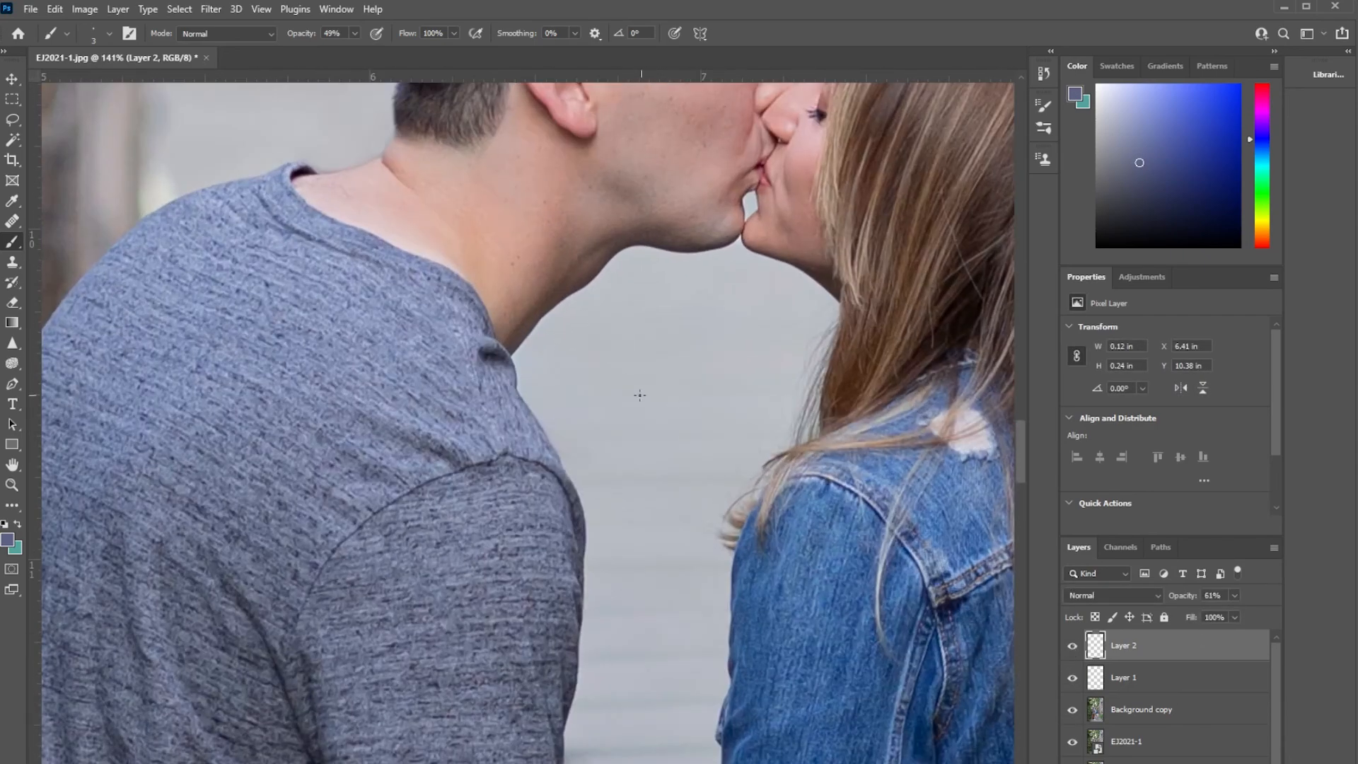
Select the Background copy layer and check the full photo while toggling the EJ2021-1 layer's visibility.
click(1134, 711)
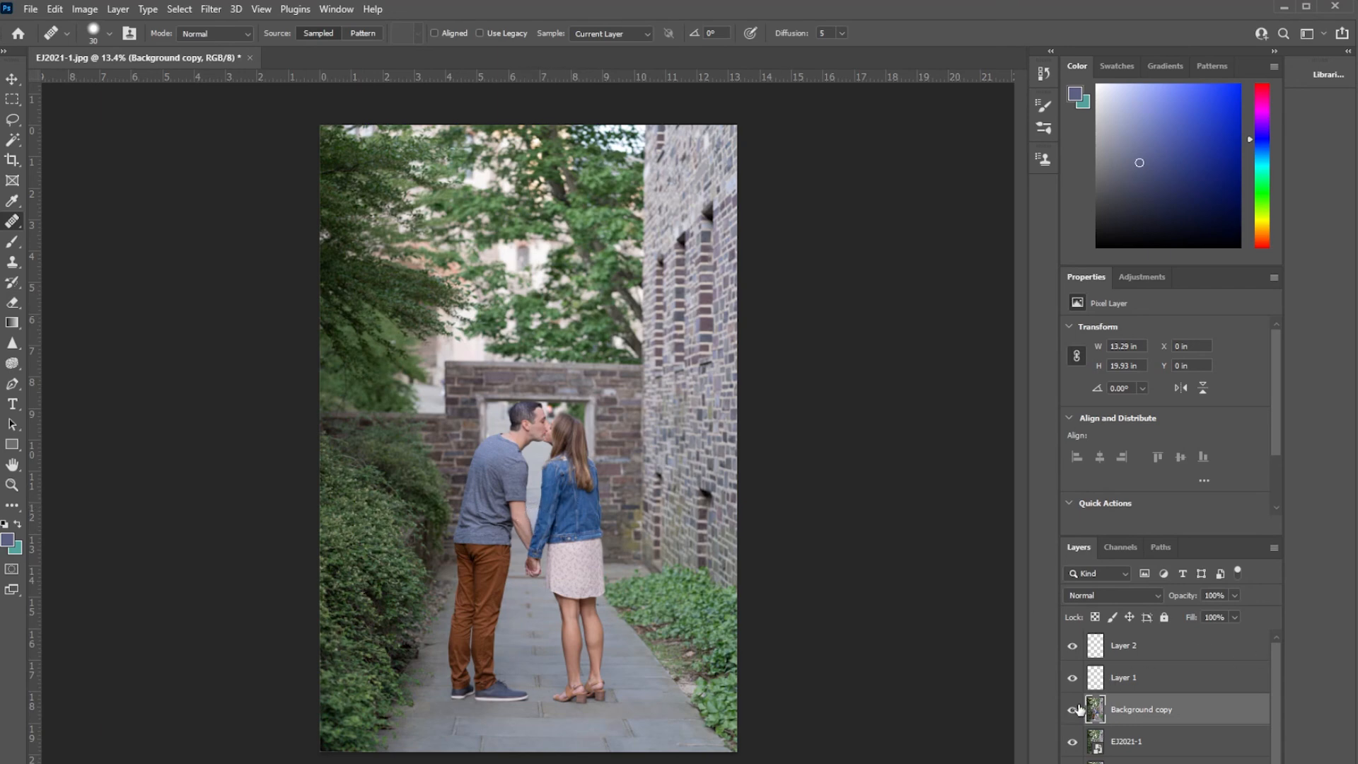
alt+click(1072, 743)
alt+click(1072, 743)
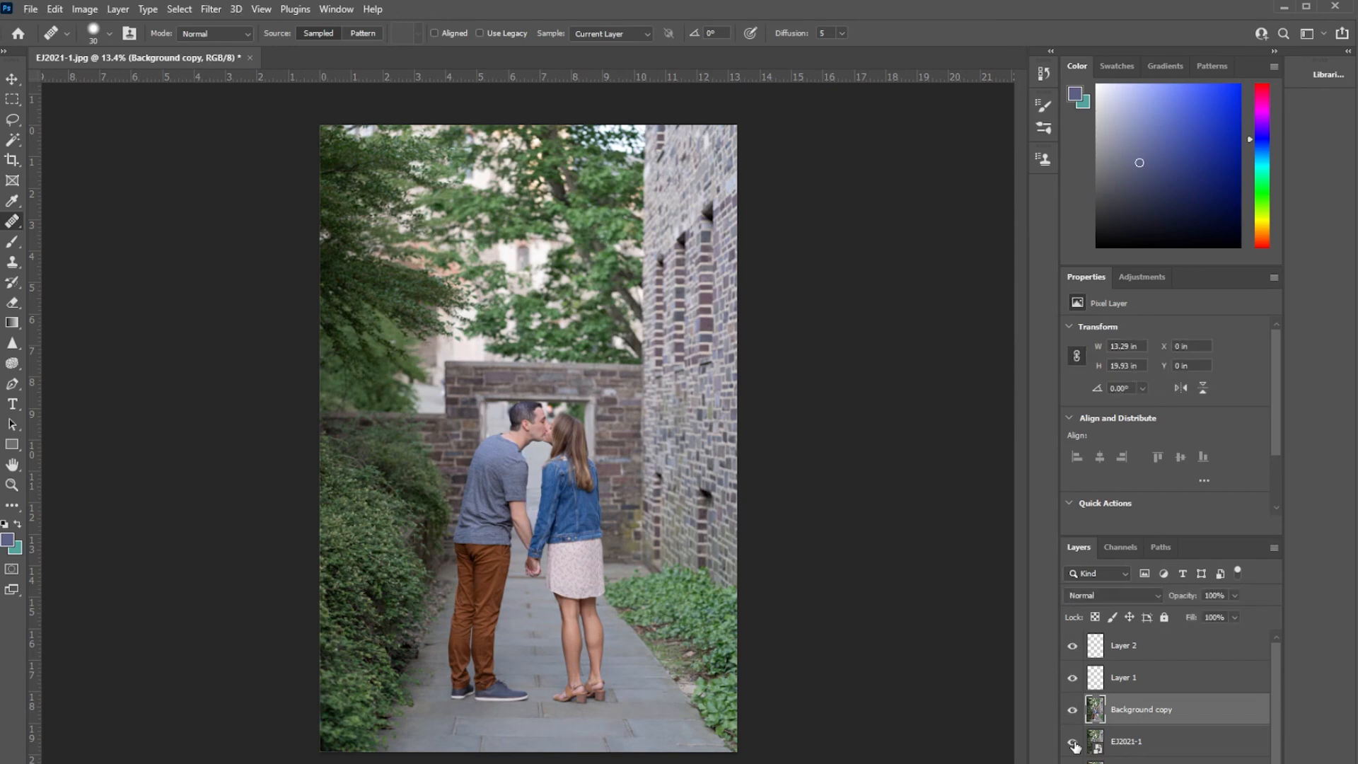